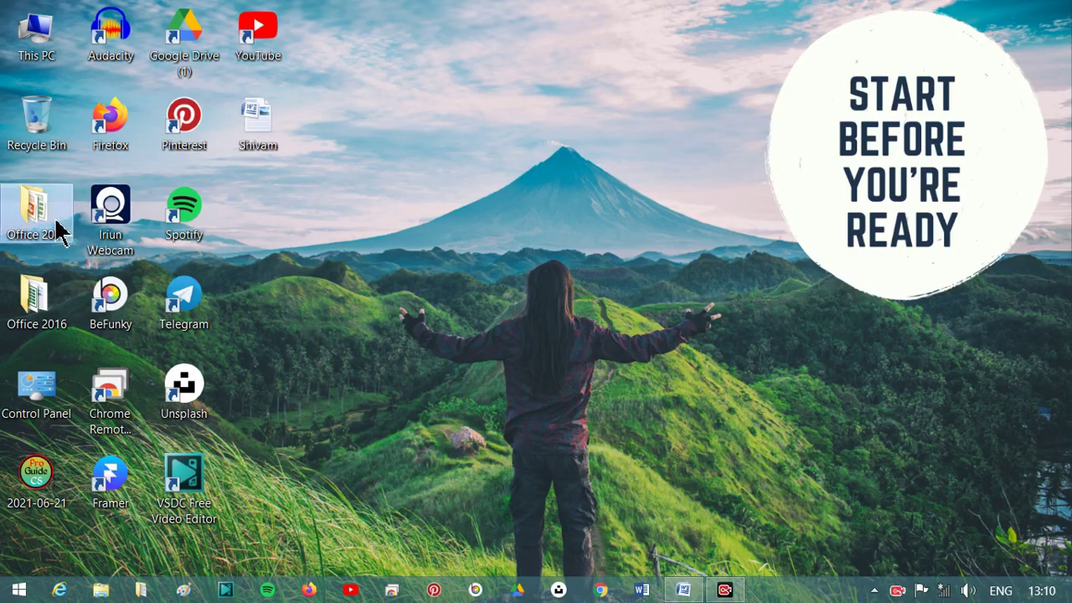
- Close the Office 2007 folder, then open the 10.4 KB desktop Word document in Word
double_click(50, 226)
left_click(479, 188)
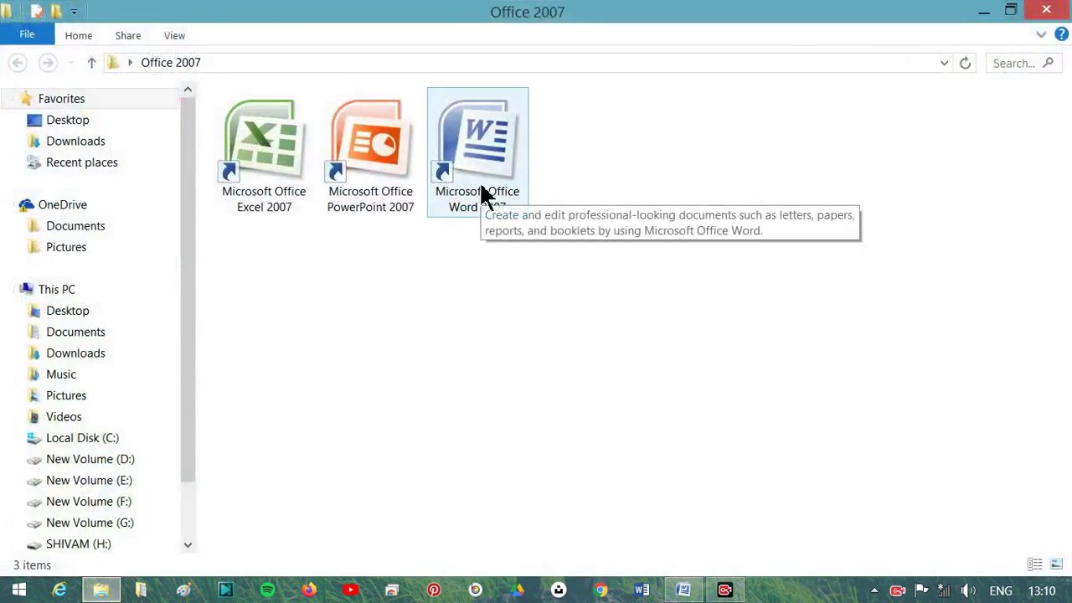
left_click(1046, 10)
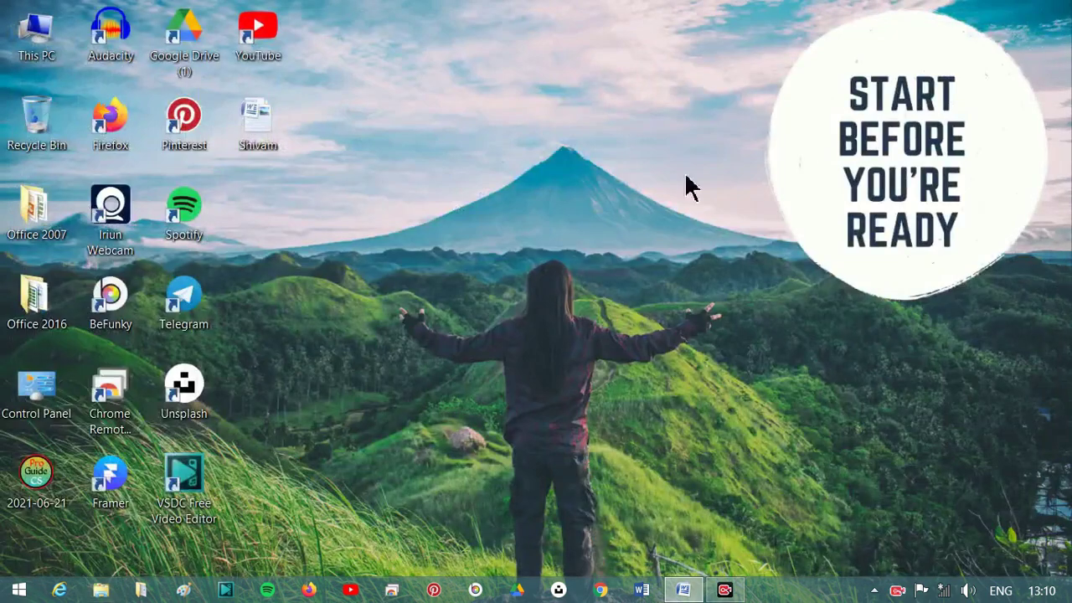
left_click(268, 159)
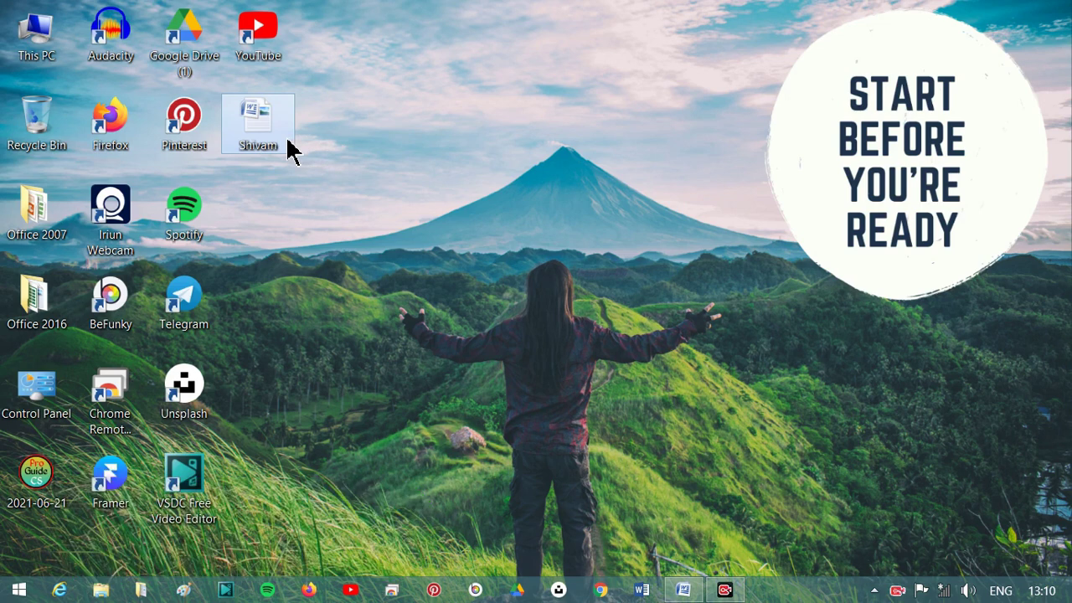
mouse_move(257, 124)
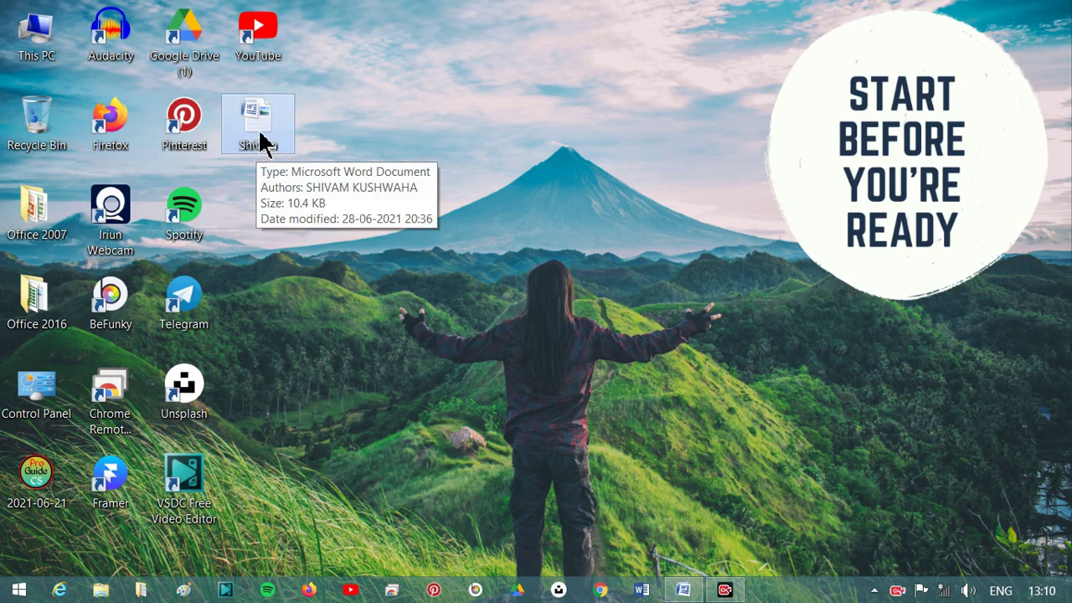
double_click(259, 146)
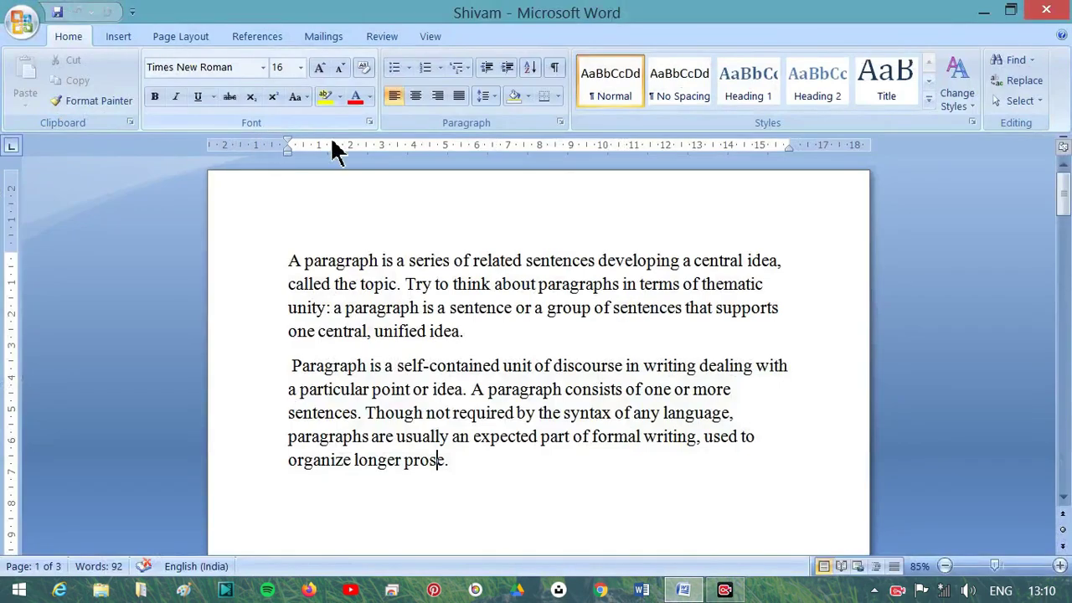
left_click(30, 26)
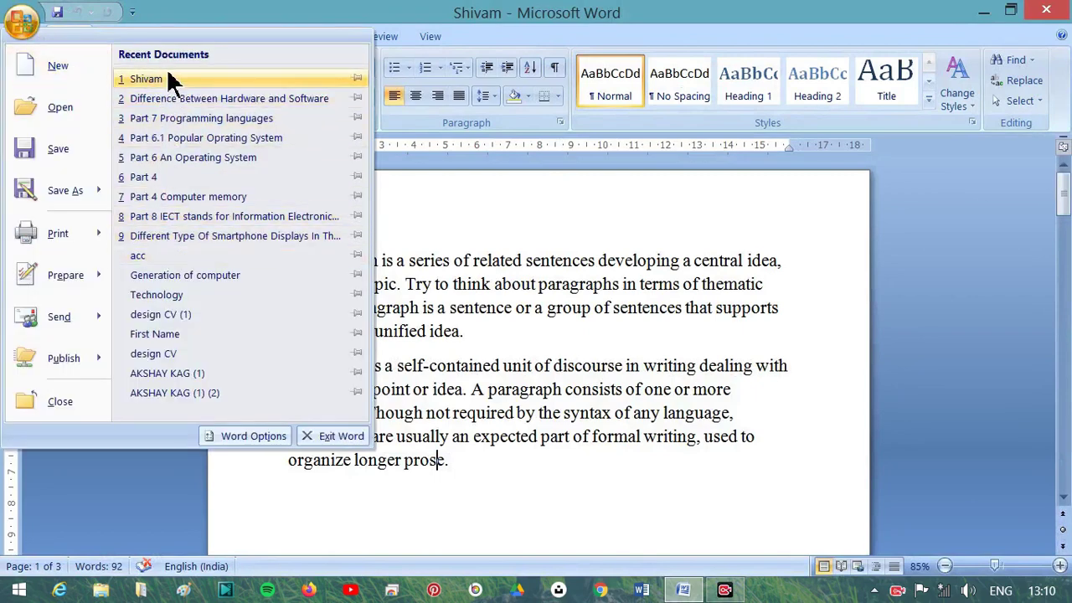
left_click(168, 78)
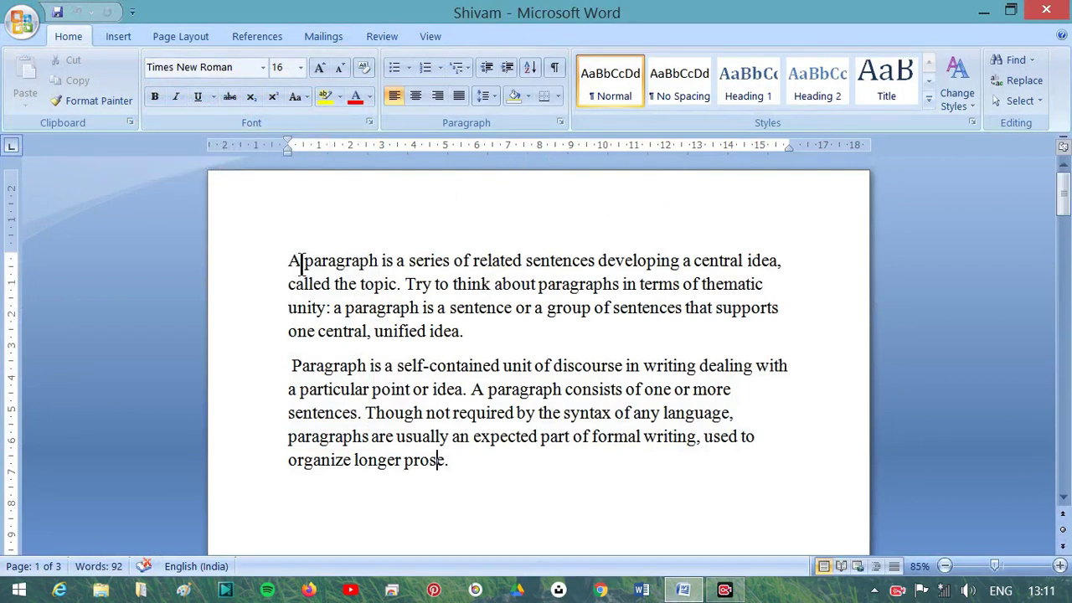
left_click_drag(294, 261, 470, 333)
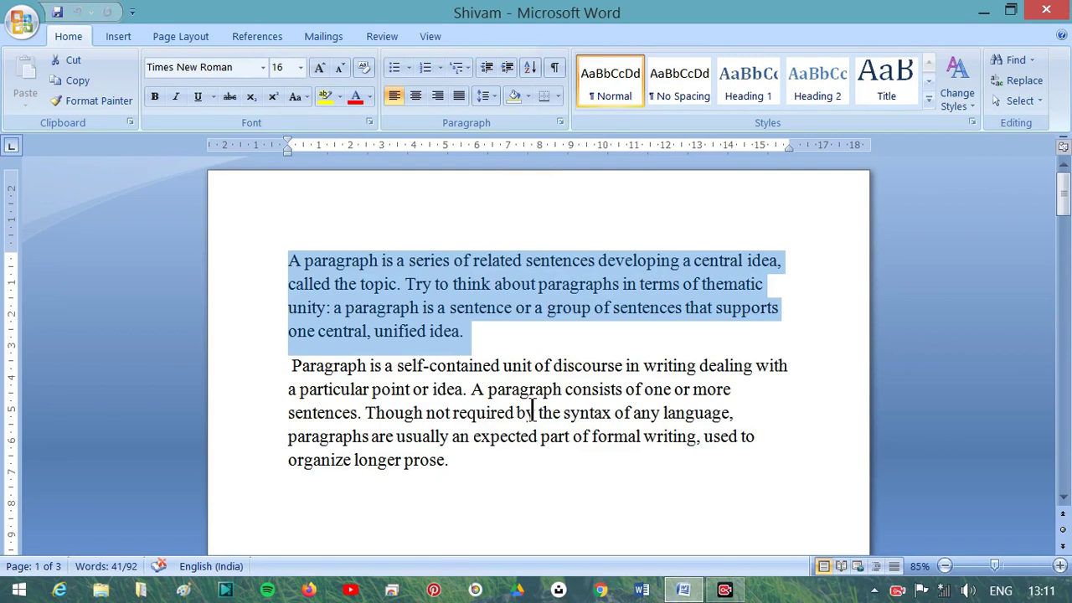
left_click(312, 335)
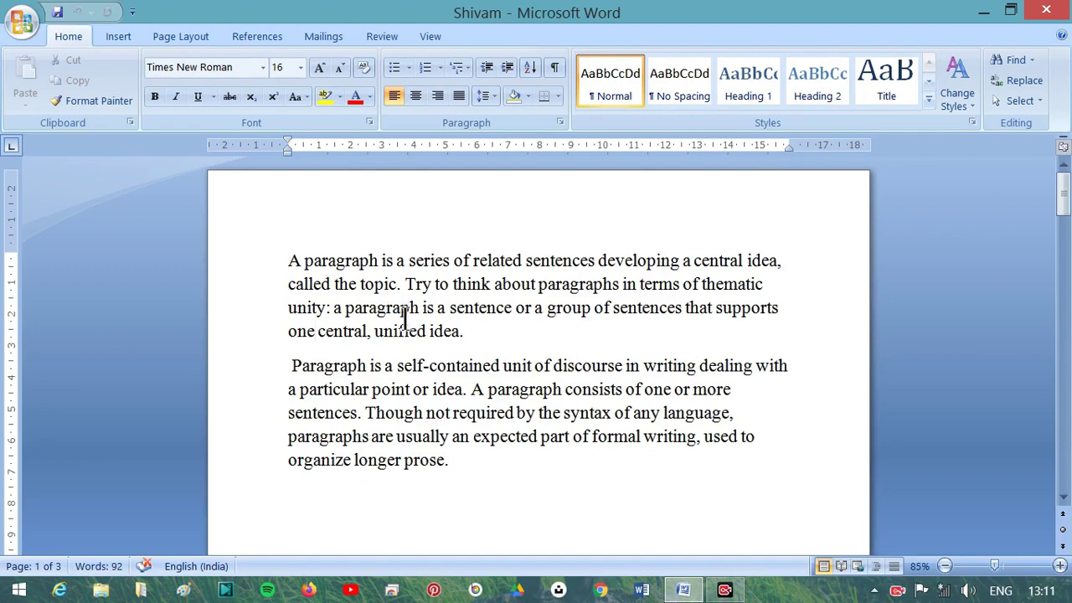
left_click(410, 292)
- Zoom the document to 115% and practise selecting text from 'Try to think' onward
scroll(415, 285, "up", 2, "ctrl")
scroll(416, 285, "up", 1, "ctrl")
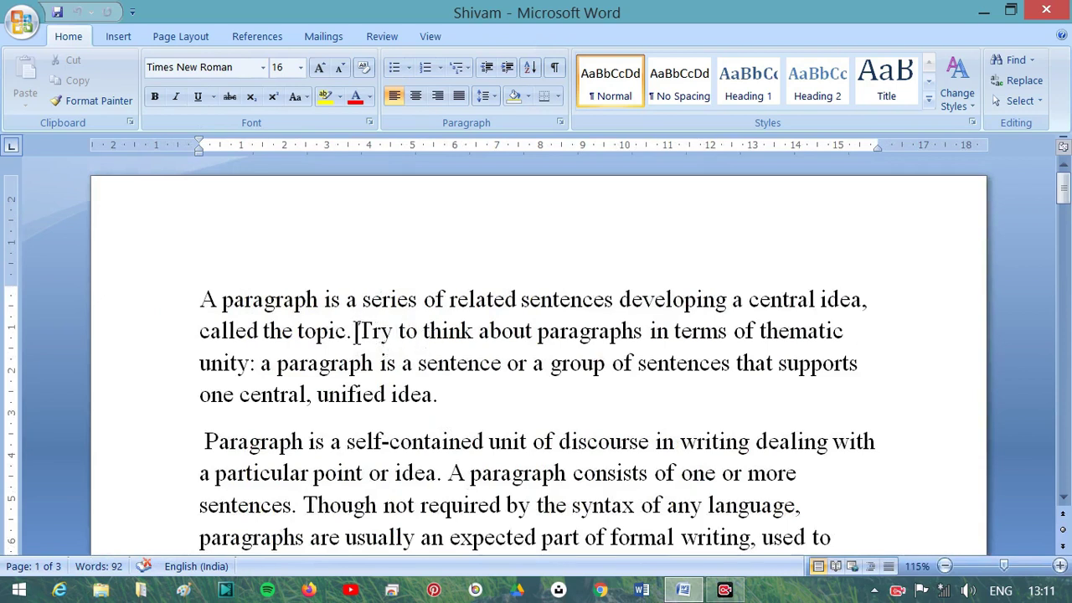
mouse_move(353, 332)
left_mouse_down()
mouse_move(693, 378)
mouse_move(650, 408)
left_mouse_up()
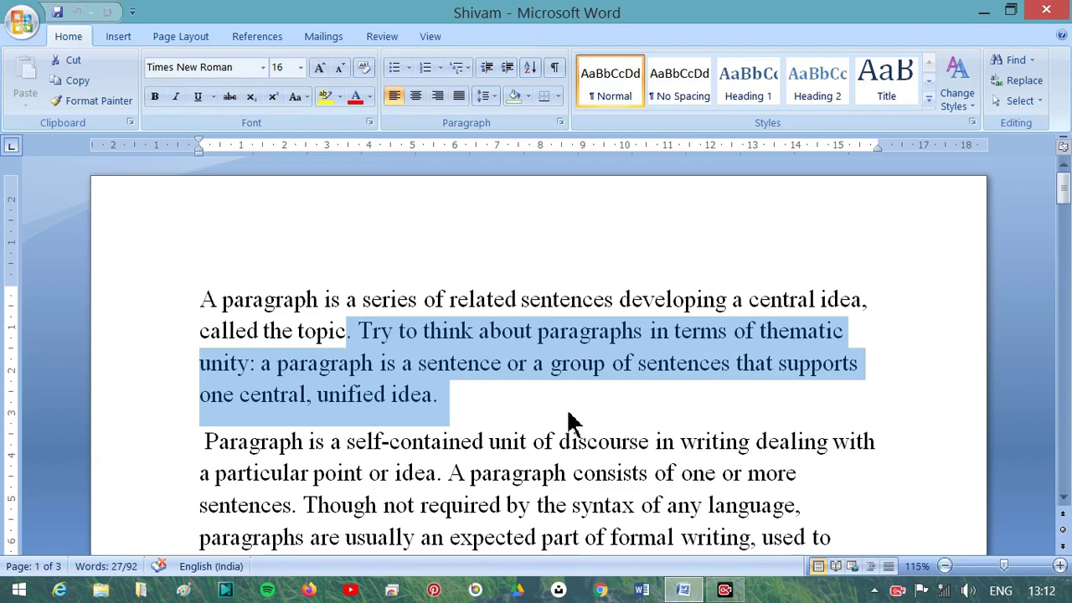
left_click(361, 335)
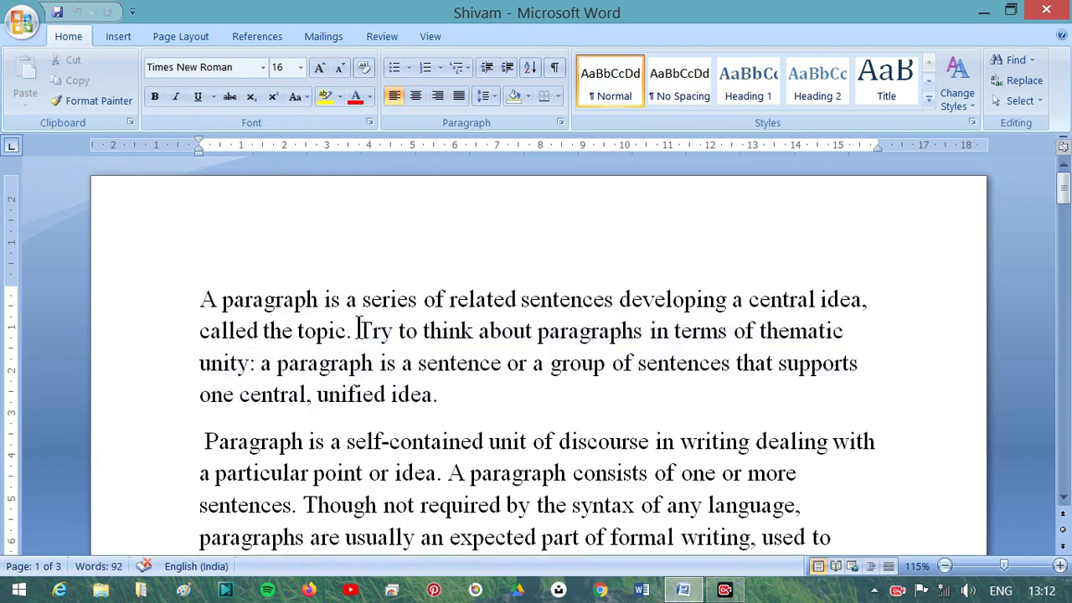
mouse_move(359, 330)
left_mouse_down()
mouse_move(718, 364)
mouse_move(718, 442)
mouse_move(578, 506)
mouse_move(578, 521)
mouse_move(418, 362)
mouse_move(390, 307)
mouse_move(327, 314)
mouse_move(397, 347)
mouse_move(442, 235)
mouse_move(466, 424)
mouse_move(442, 411)
left_mouse_up()
left_click(439, 400)
left_click(358, 331)
key("shift+Right")
key("shift+Right")
key("shift+Right")
key("shift+Right")
key("shift+Right")
key("shift+Right")
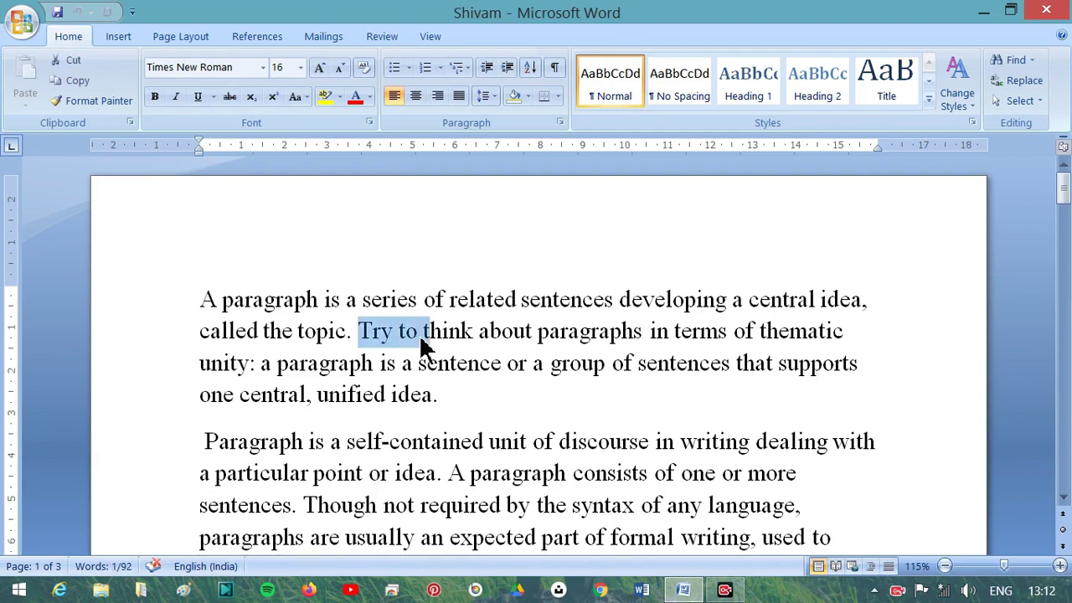
key("shift+Left")
key("shift+Left")
key("shift+Left")
key("shift+Left")
key("shift+Left")
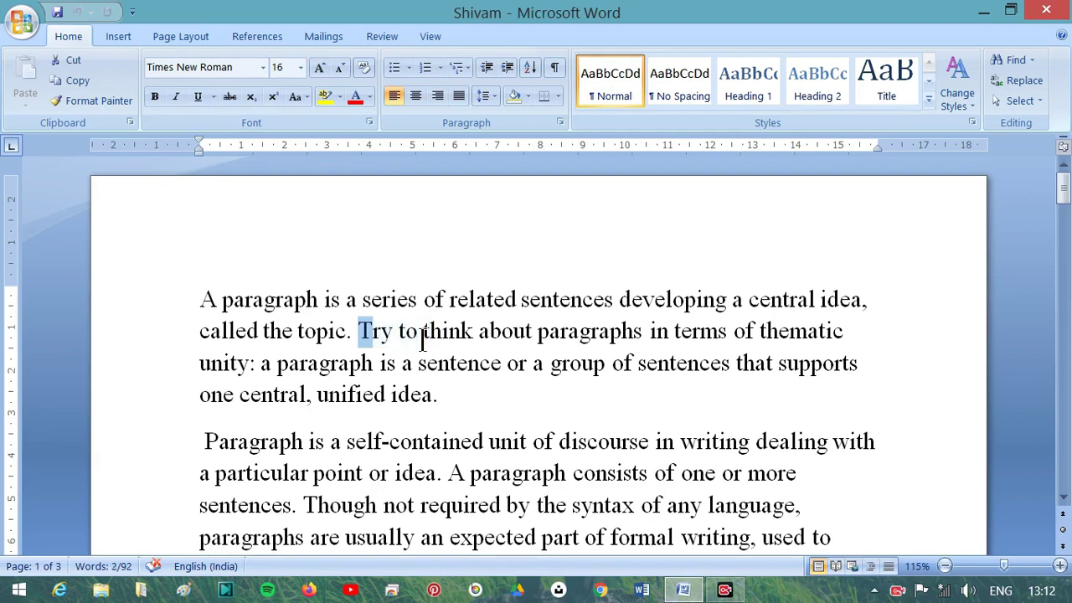
key("shift+Left")
key("shift+Left")
key("shift+Left")
key("shift+Left")
key("shift+Left")
key("shift+Left")
key("shift+Left")
key("shift+Left")
key("shift+Left")
key("shift+Left")
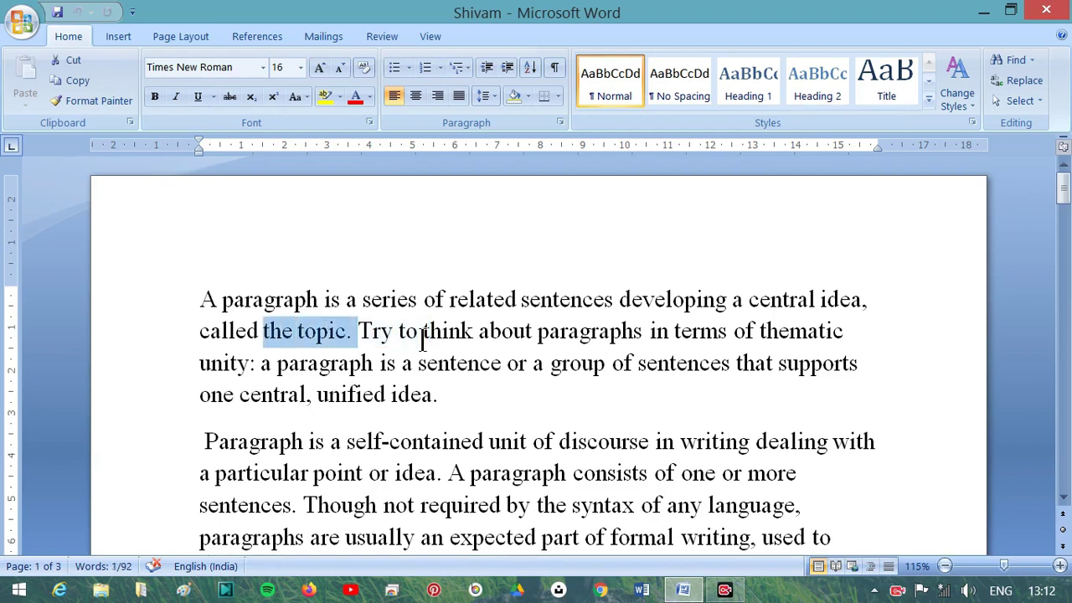
key("shift+Right")
key("shift+Right")
key("shift+Right")
key("shift+Right")
key("shift+Up")
key("shift+Down")
key("shift+Down")
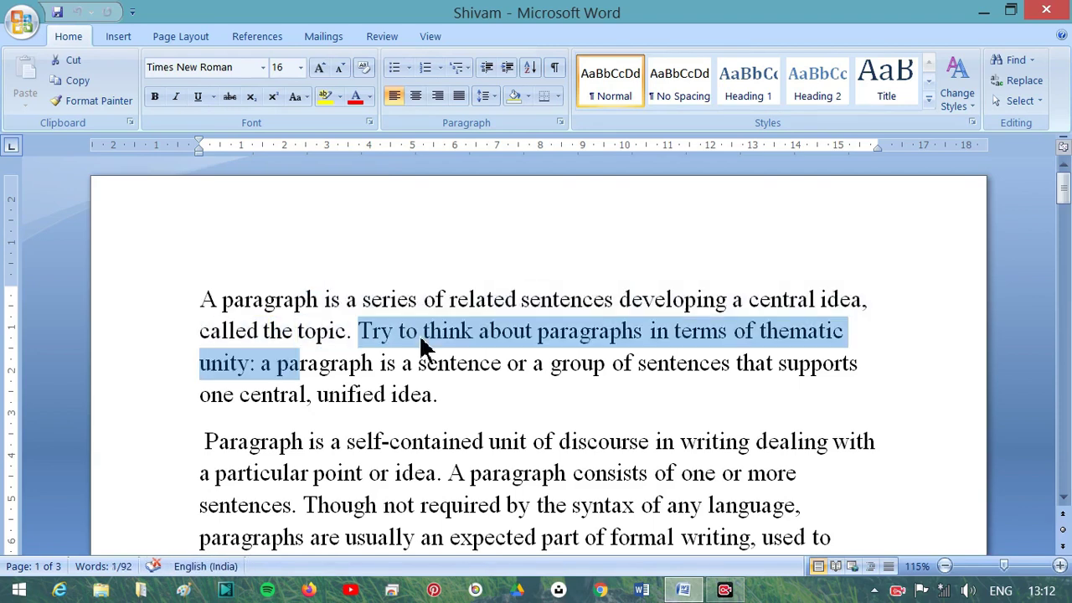
key("shift+Down")
key("shift+Down")
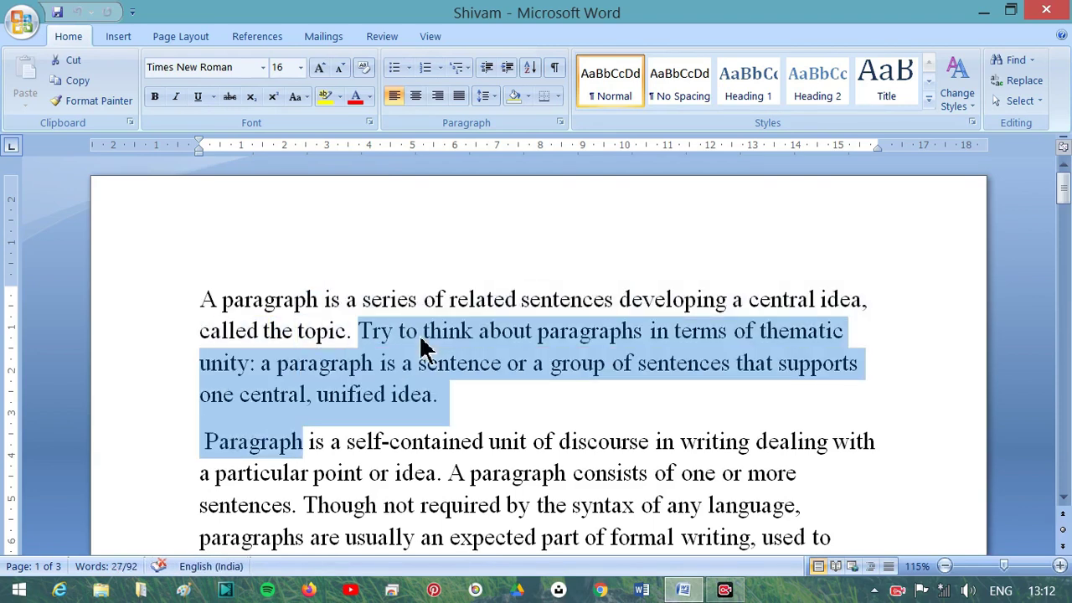
key("shift+Up")
key("shift+Up")
key("shift+Up")
key("shift+Right")
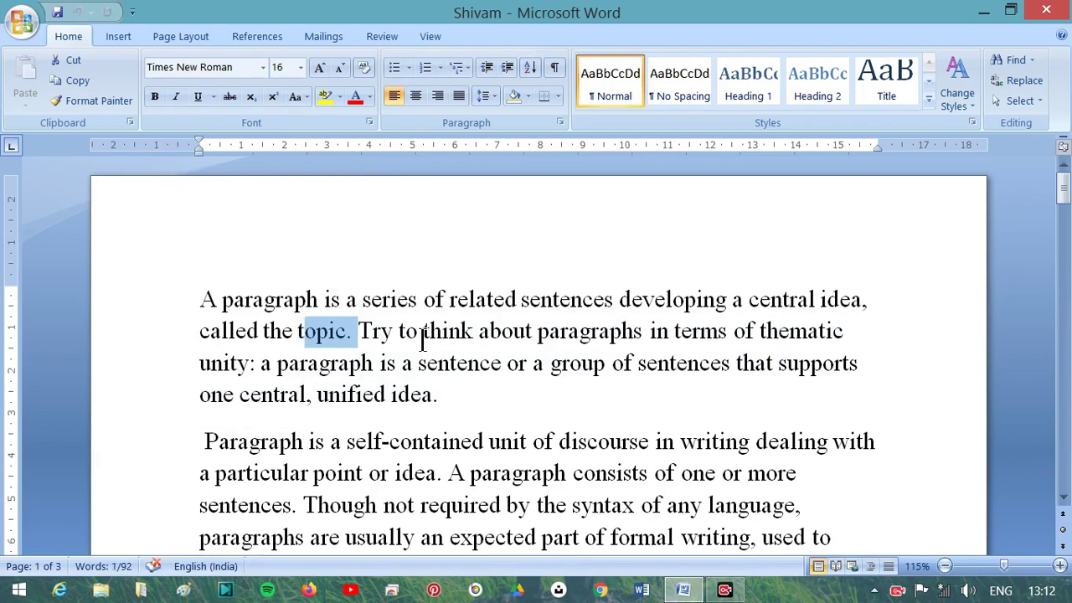
key("shift+Right")
key("shift+Right")
key("shift+Right")
key("shift+Right")
key("shift+Right")
key("shift+Right")
key("shift+Right")
key("shift+Right")
key("shift+Right")
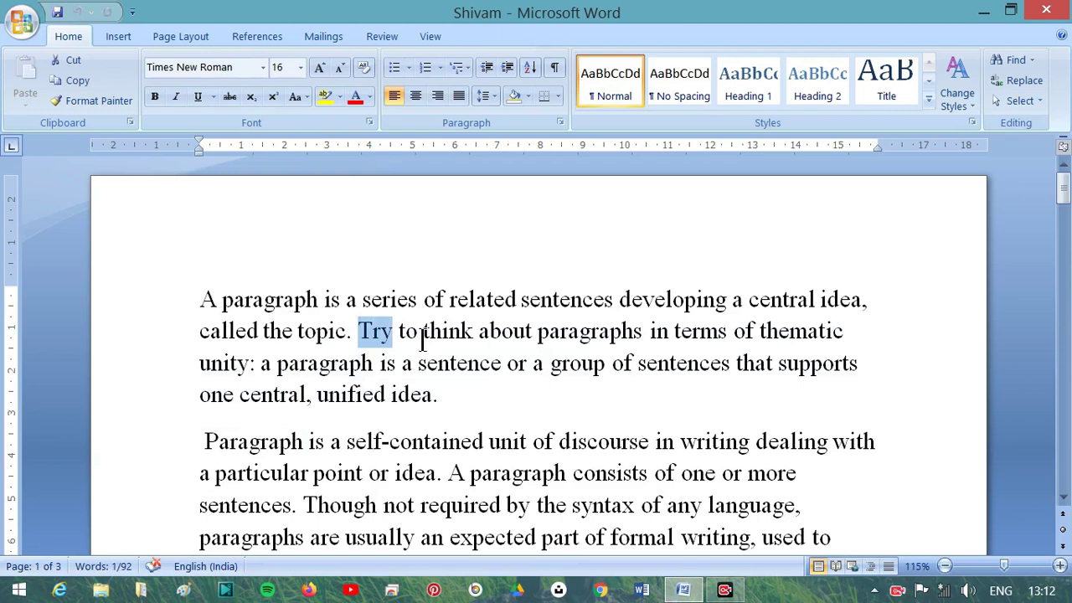
key("shift+Right")
key("shift+Right")
key("shift+Right")
key("shift+Right")
key("shift+Right")
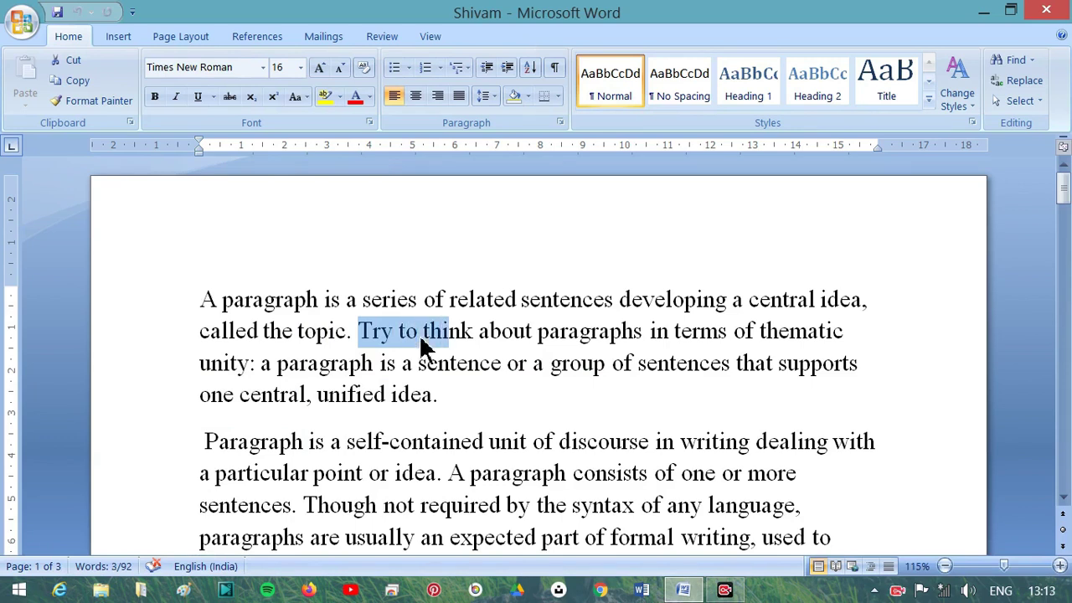
key("shift+Right")
key("shift+Right")
key("shift+Right")
key("shift+Right")
key("shift+Right")
key("ctrl+shift+Right")
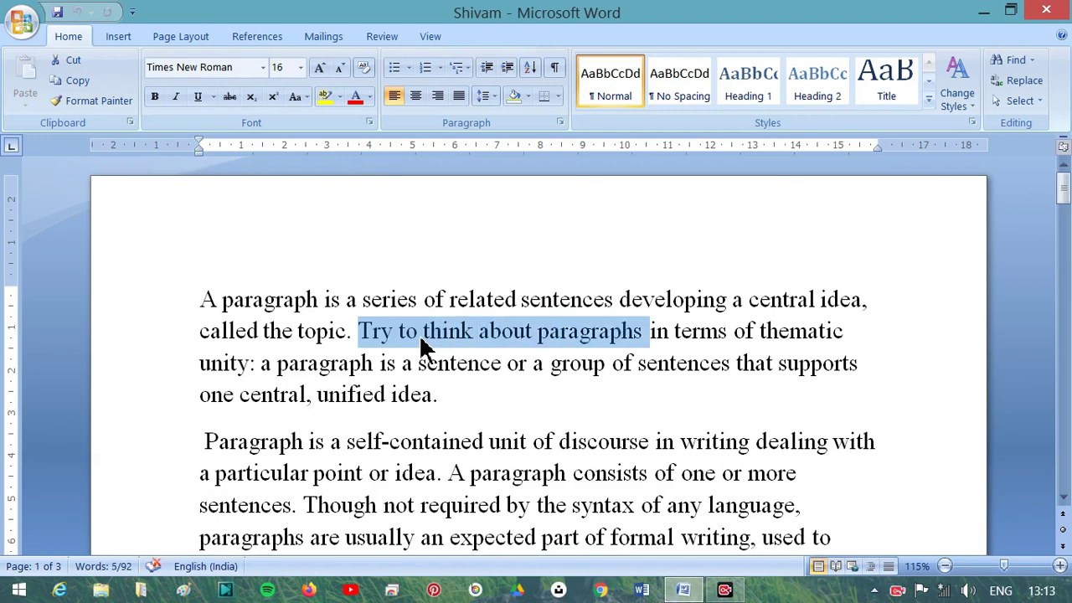
key("ctrl+shift+Right")
key("ctrl+shift+Right")
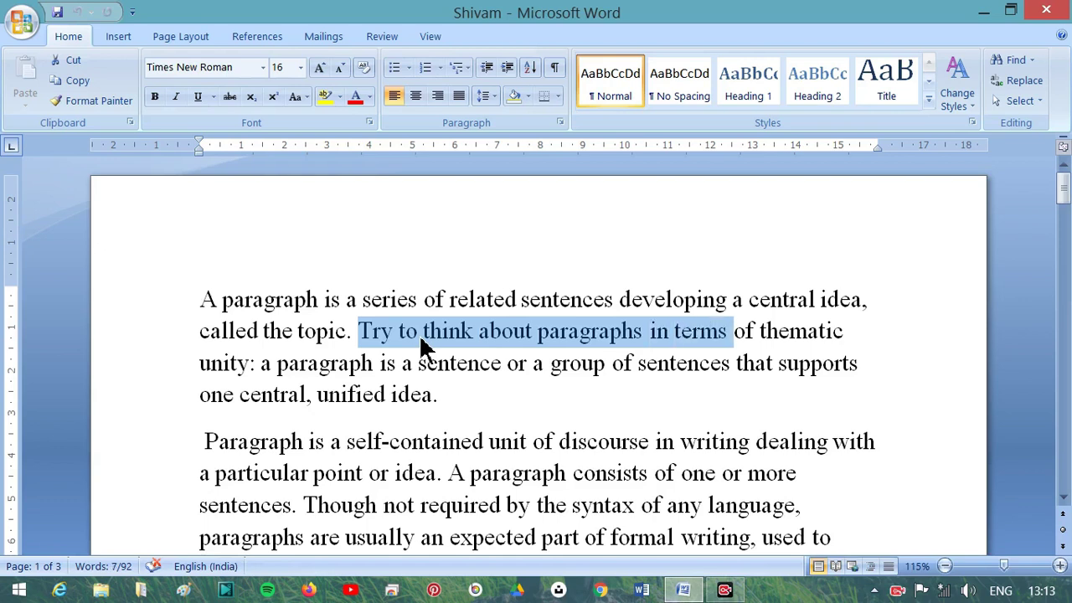
key("ctrl+shift+Right")
key("ctrl+shift+Right")
key("ctrl+shift+Right")
key("ctrl+shift+Right")
key("ctrl+shift+Right")
key("ctrl+shift+Right")
key("ctrl+shift+Right")
key("ctrl+shift+Right")
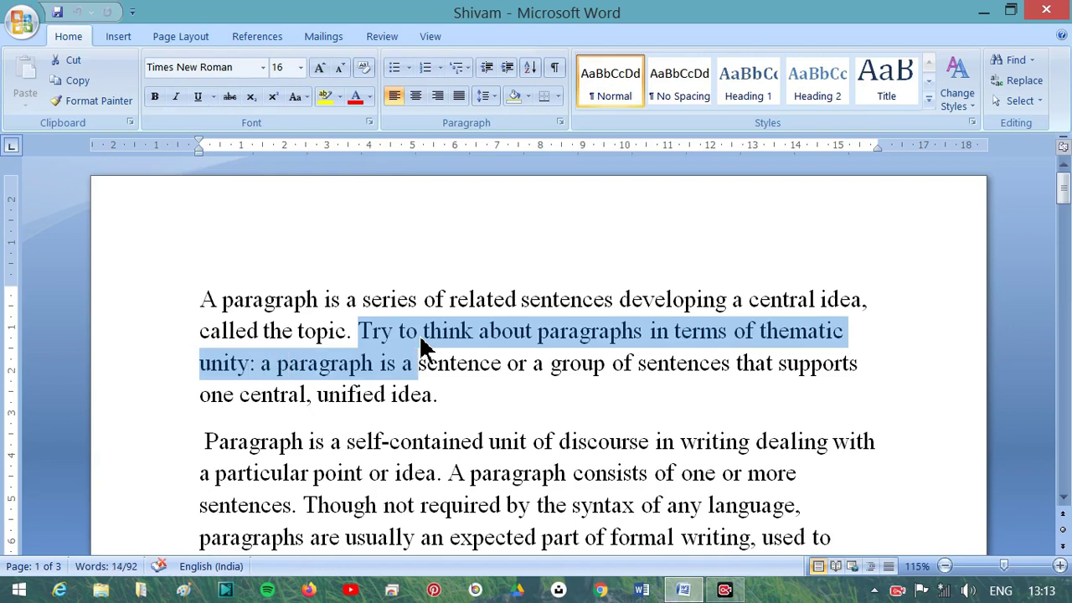
key("ctrl+shift+Right")
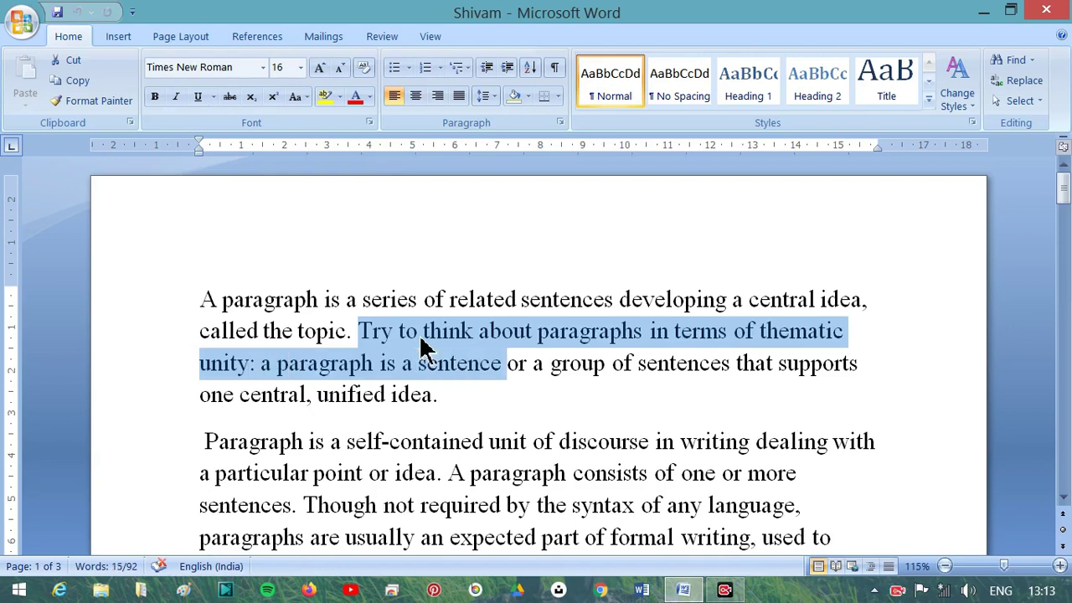
key("shift+Right")
key("shift+Right")
key("shift+Right")
key("shift+Right")
key("shift+Right")
key("shift+Right")
key("shift+Right")
key("shift+Right")
key("shift+Right")
key("shift+Right")
key("shift+Right")
key("shift+Right")
key("shift+Right")
key("shift+Right")
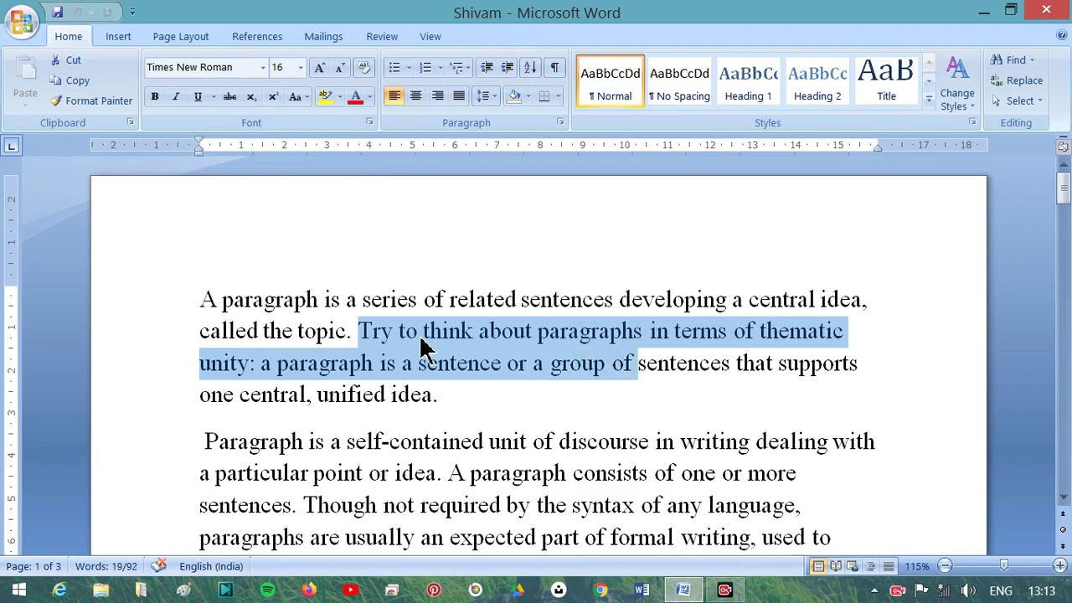
left_click(444, 393)
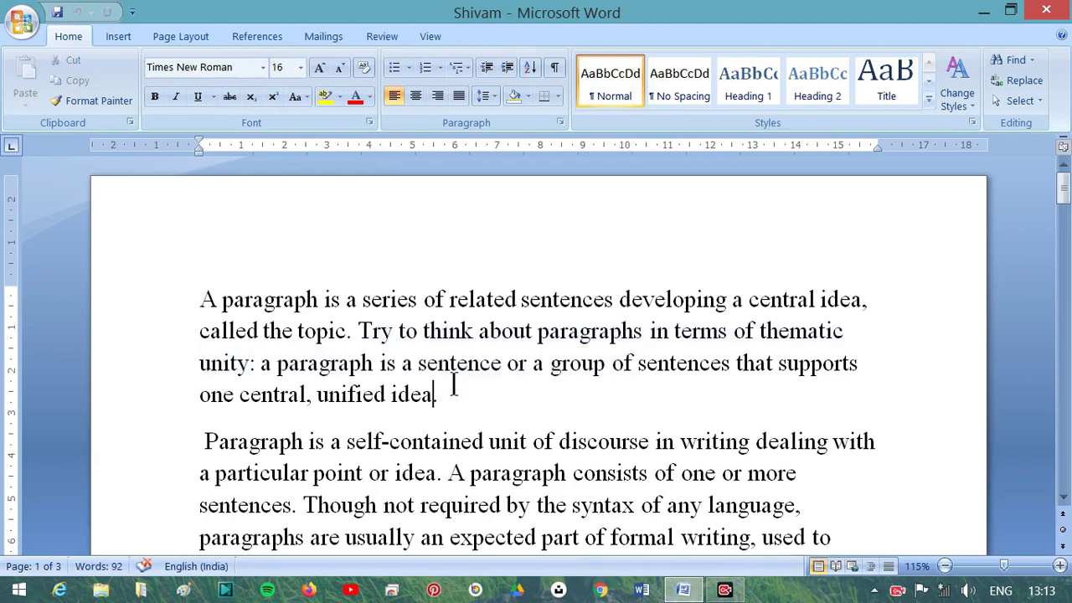
- Copy the first paragraph's formatting with Format Painter and apply it to the text
left_click_drag(454, 401, 163, 312)
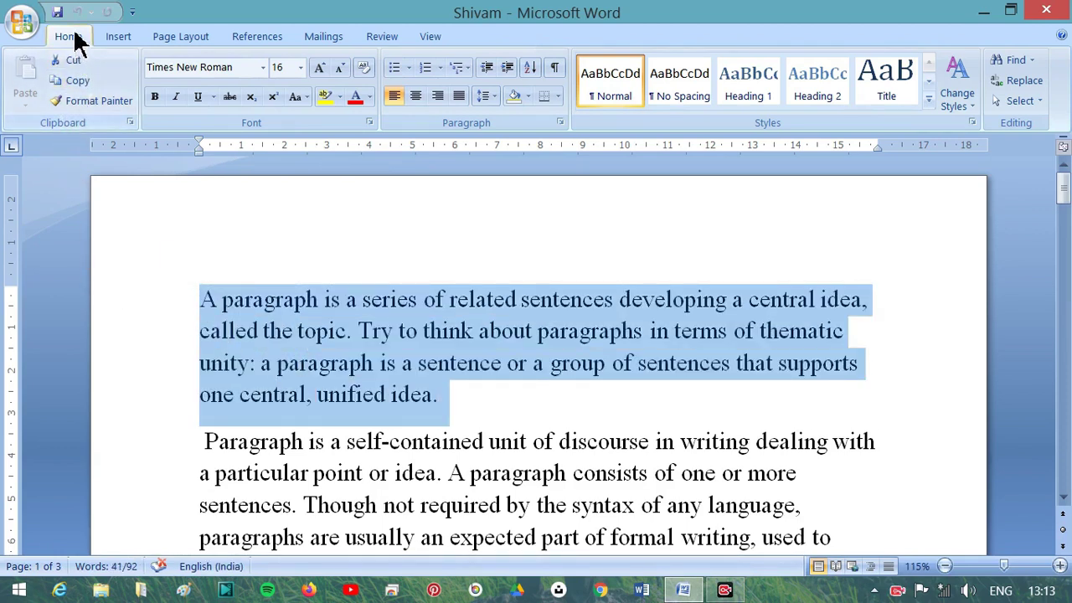
left_click(87, 101)
left_click(409, 391)
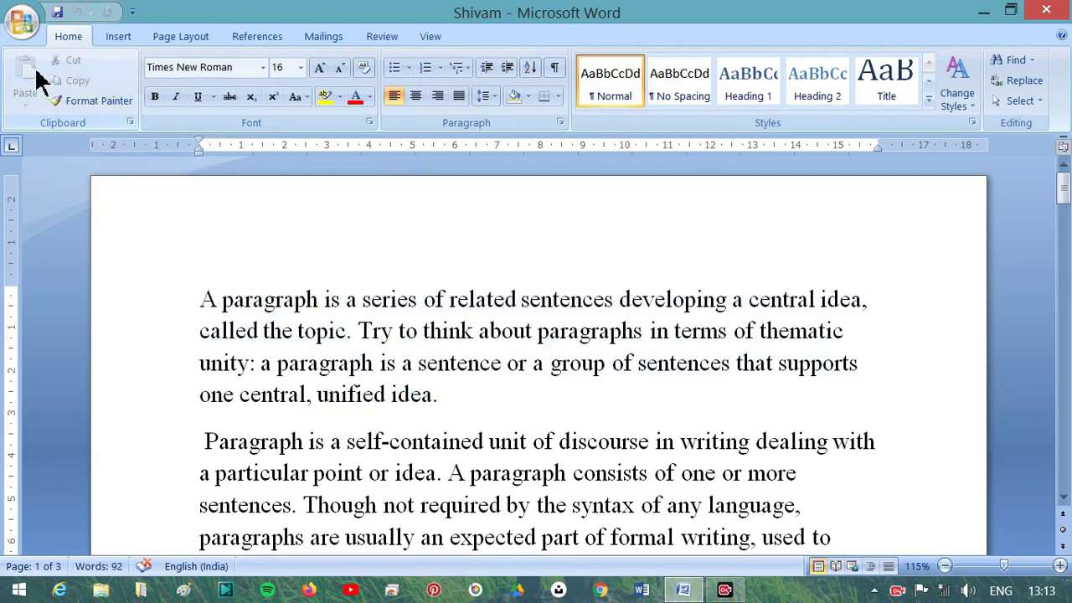
- Cut the opening 'A paragraph is a series…' paragraph out of the document
mouse_move(437, 394)
left_mouse_down()
mouse_move(283, 314)
mouse_move(207, 299)
left_mouse_up()
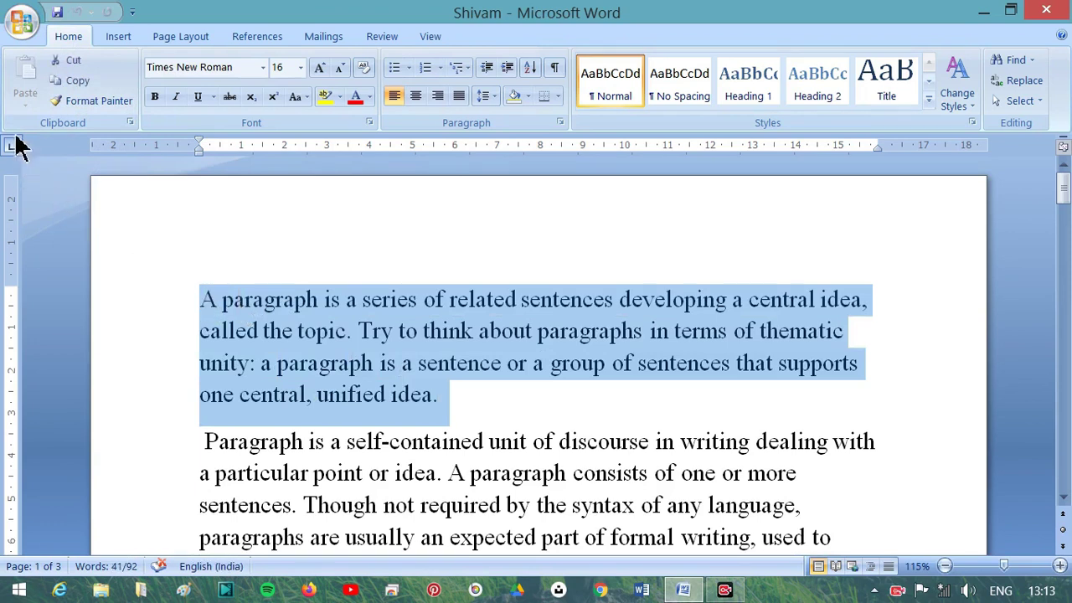
left_click(73, 62)
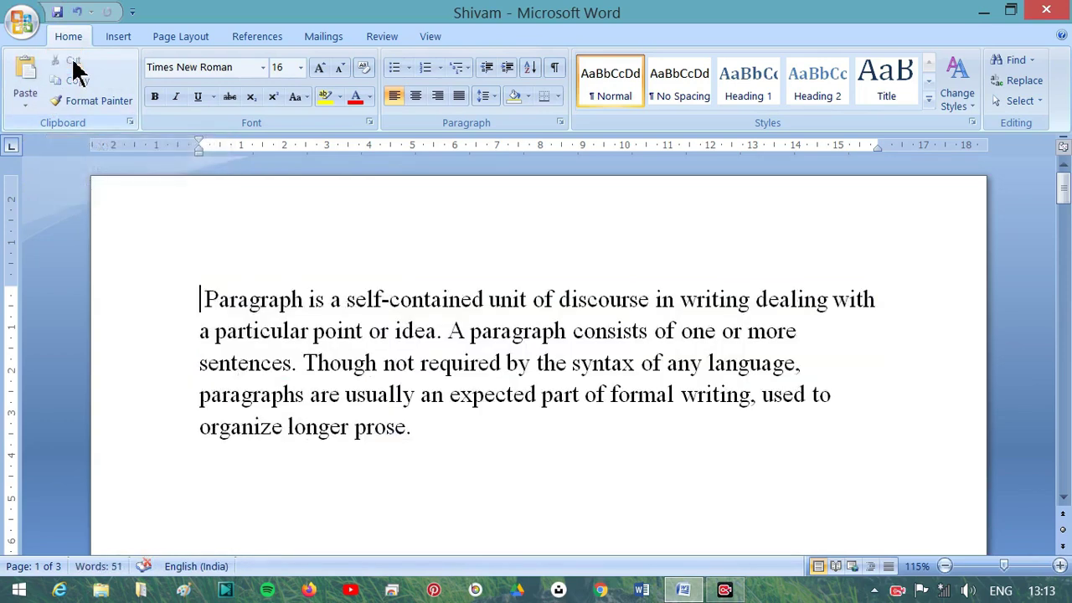
key("ctrl+z")
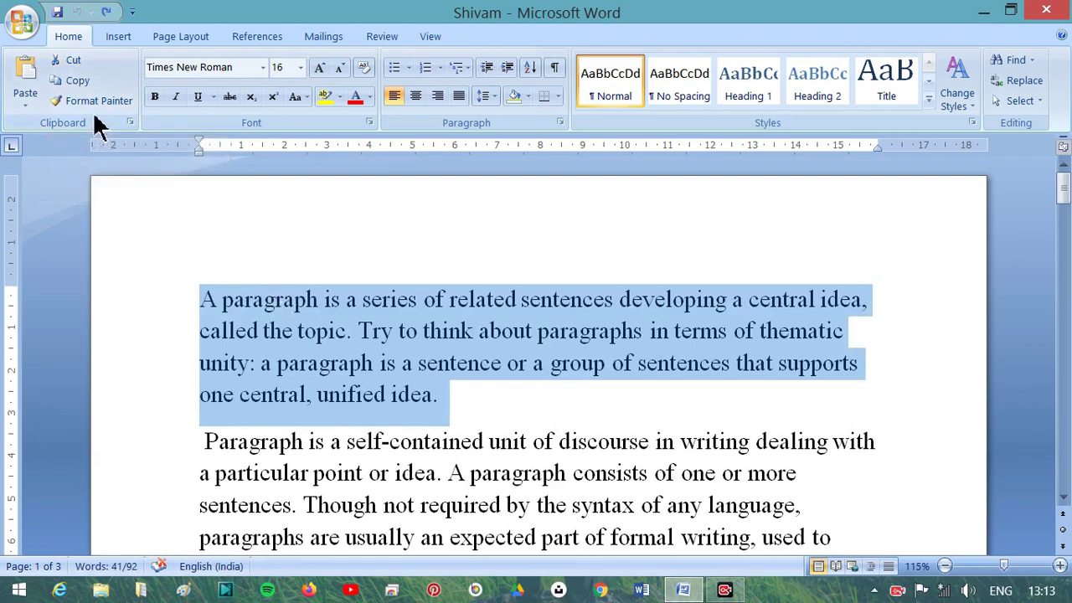
key("ctrl+x")
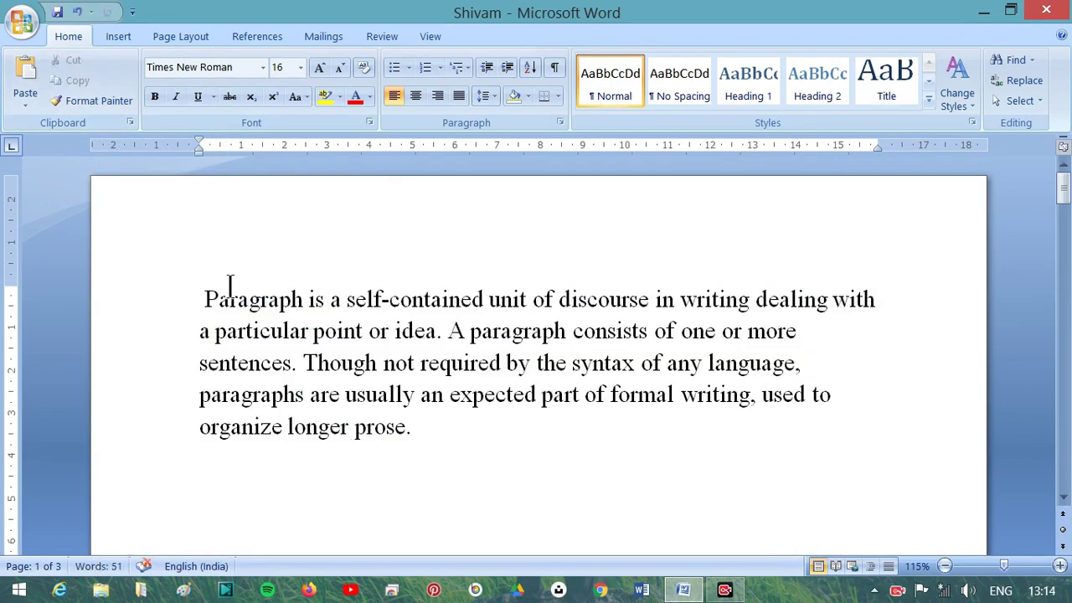
- Paste the cut paragraph twice on a new line after 'prose.'
scroll(230, 281, "down", 1)
left_click(409, 377)
key("Return")
key("Return")
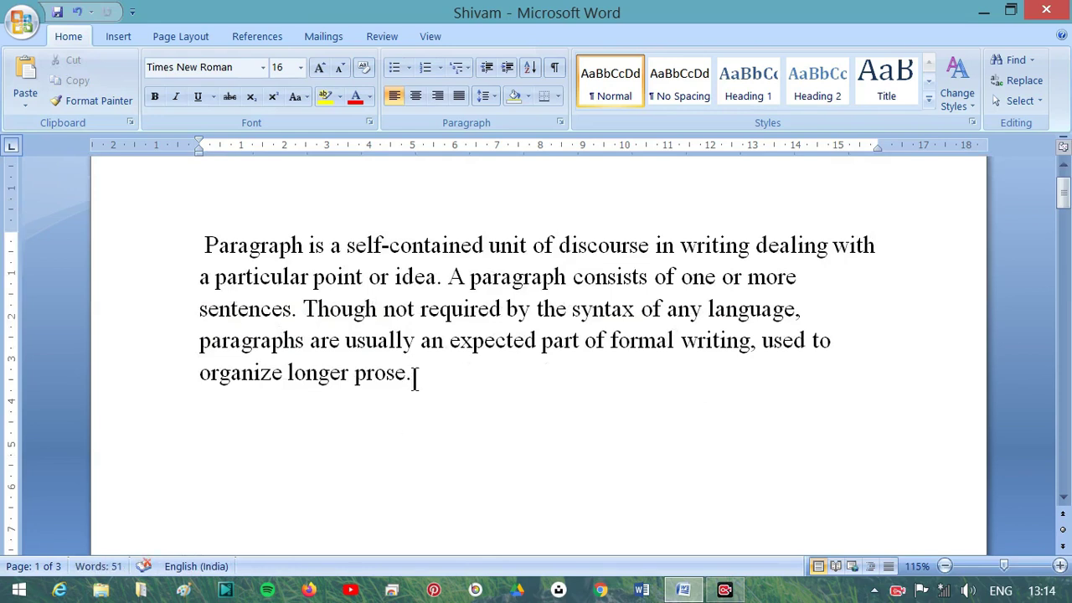
left_click(26, 84)
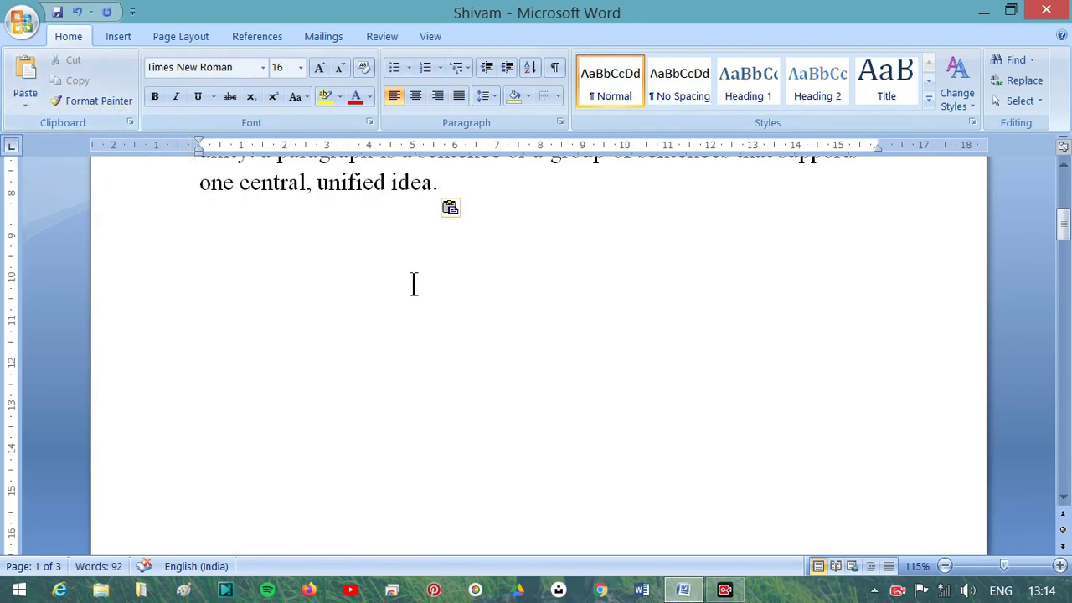
key("ctrl+v")
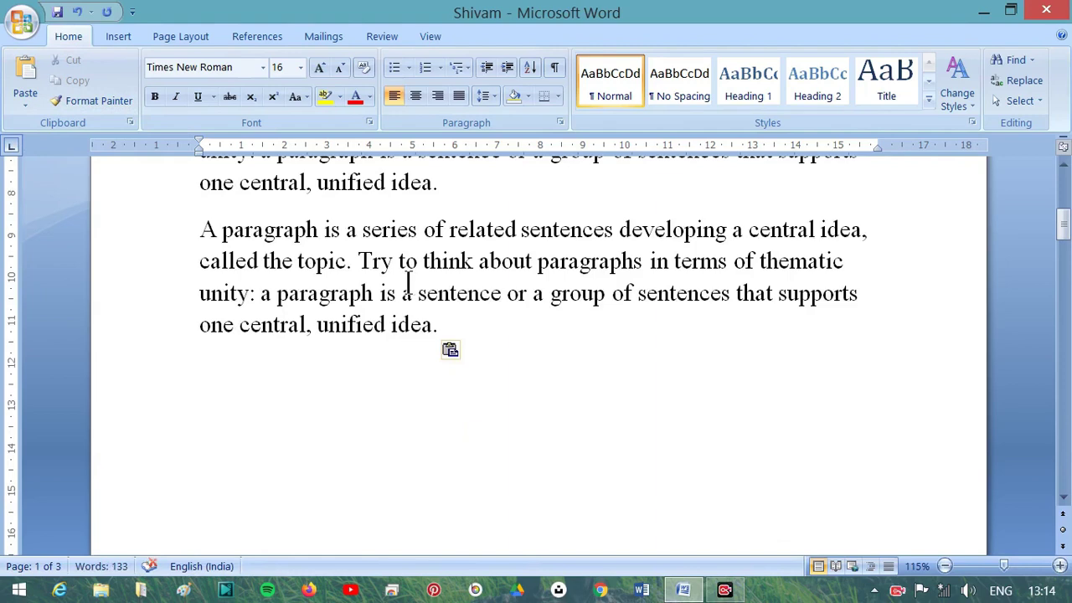
scroll(403, 276, "up", 5)
scroll(403, 277, "up", 1)
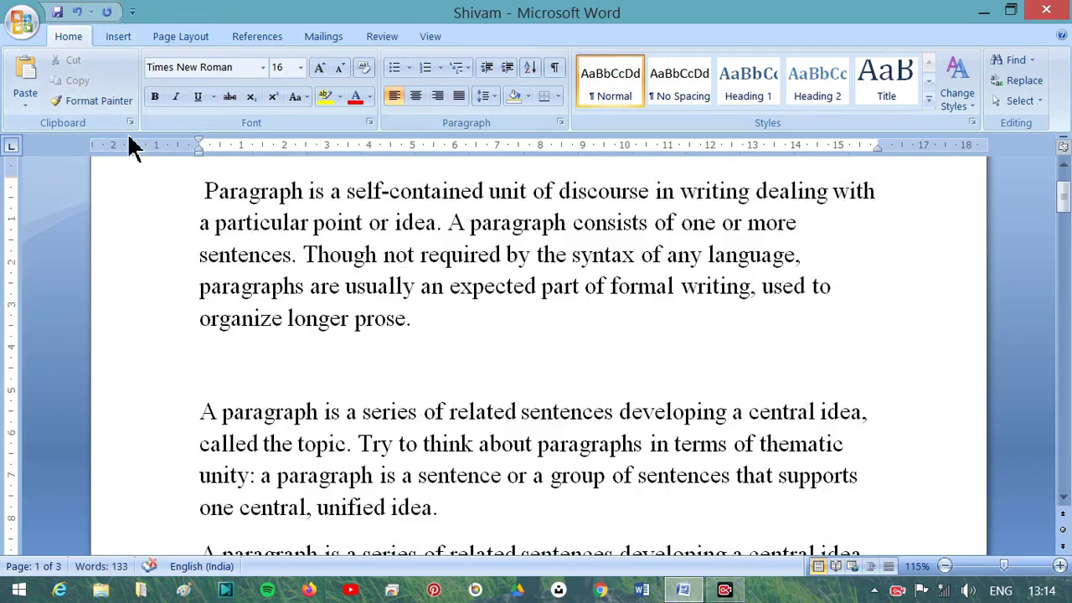
scroll(289, 264, "up", 2)
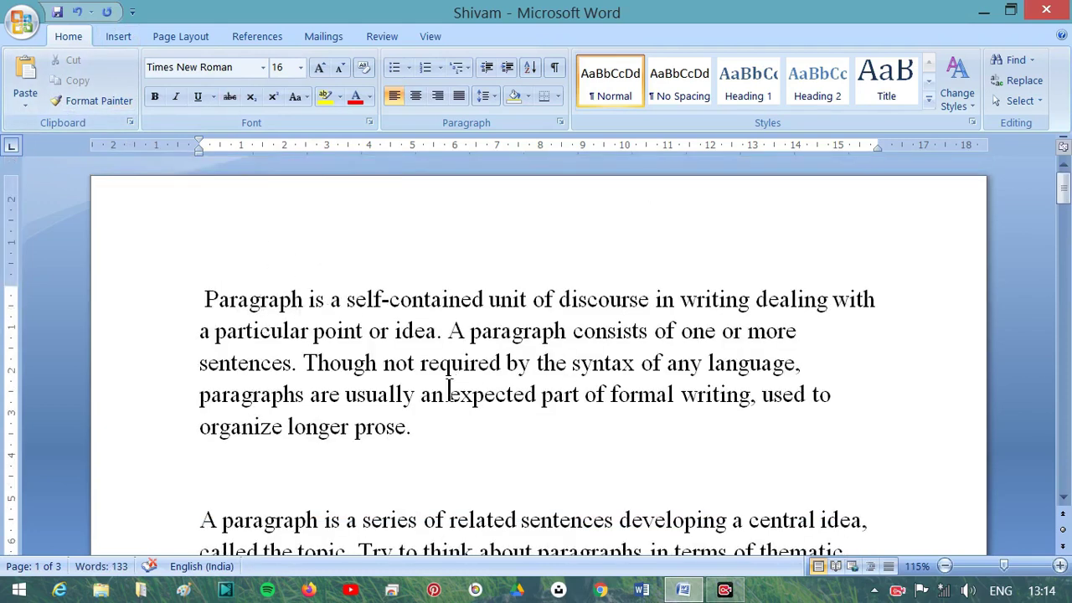
- Copy a pasted 'A paragraph is a series…' paragraph and paste it on a new top line
scroll(449, 390, "down", 3)
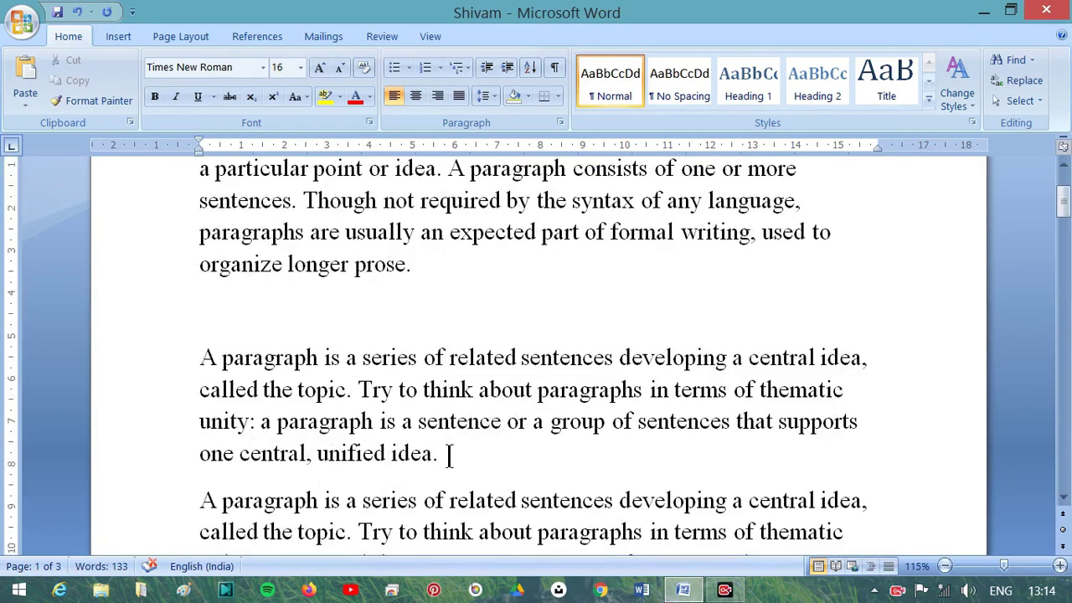
left_click_drag(450, 453, 201, 358)
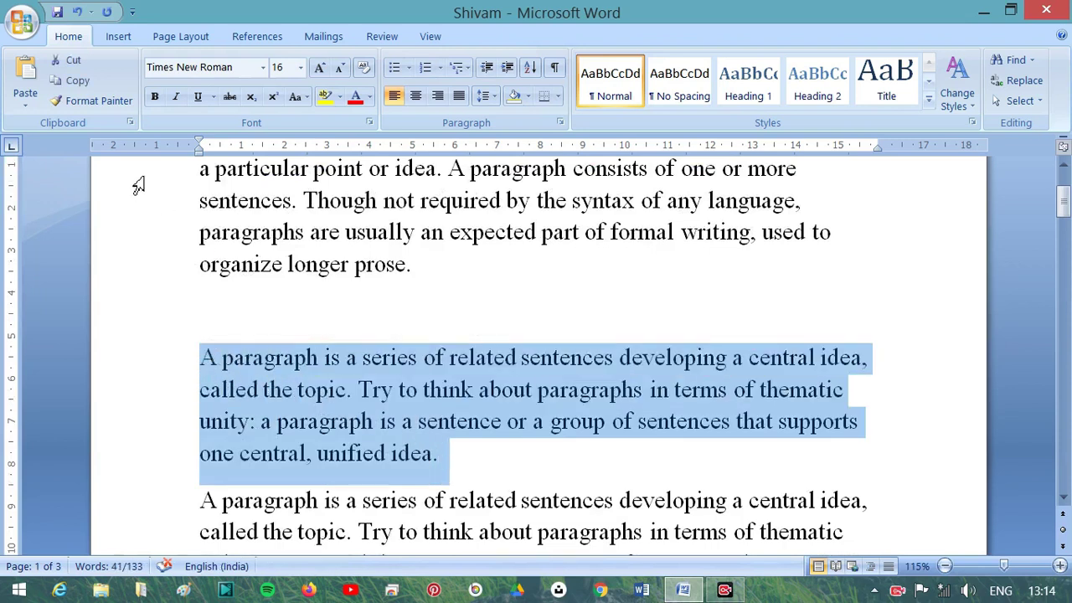
left_click(78, 90)
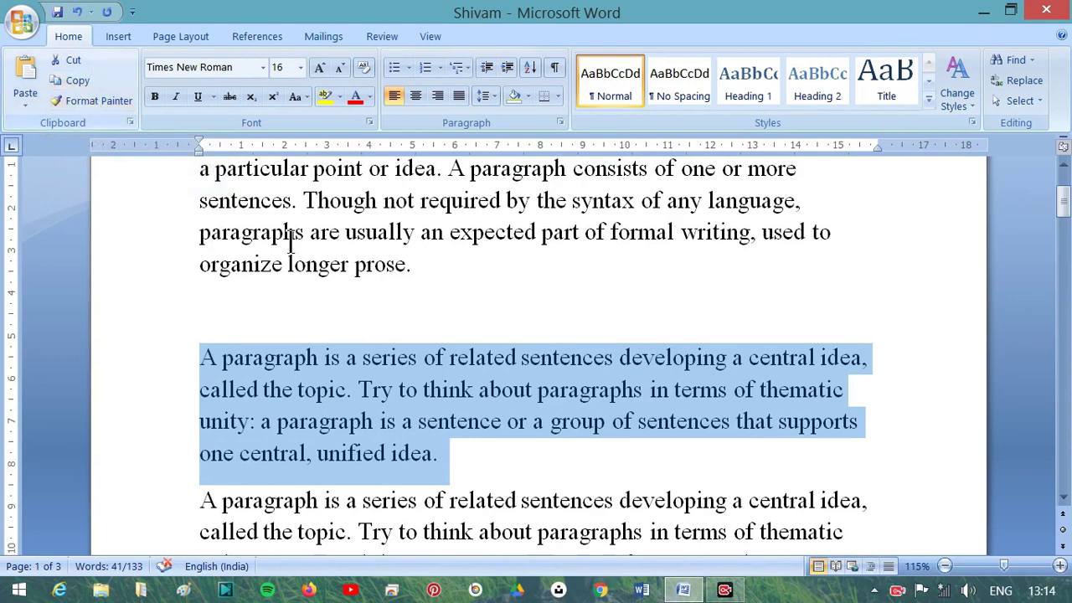
scroll(417, 344, "up", 3)
left_click(205, 253)
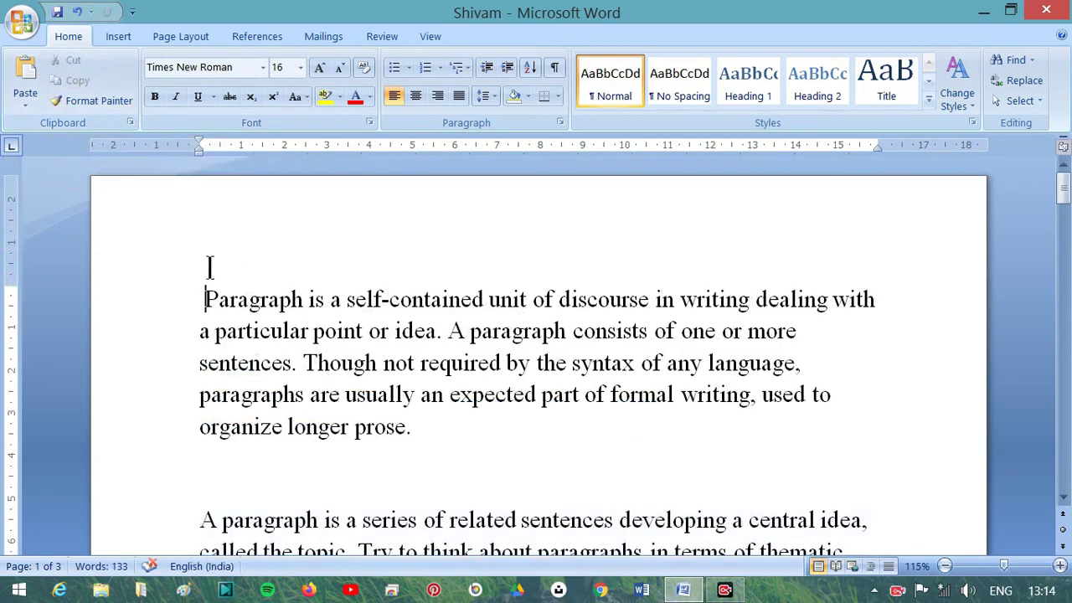
key("Return")
left_click(185, 283)
left_click(228, 283)
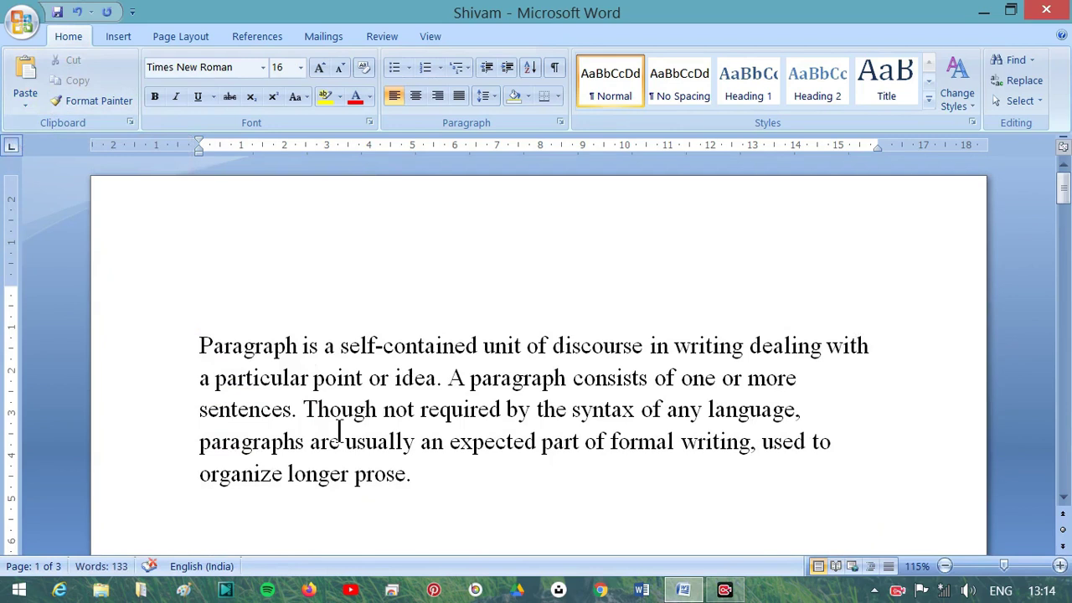
key("ctrl+v")
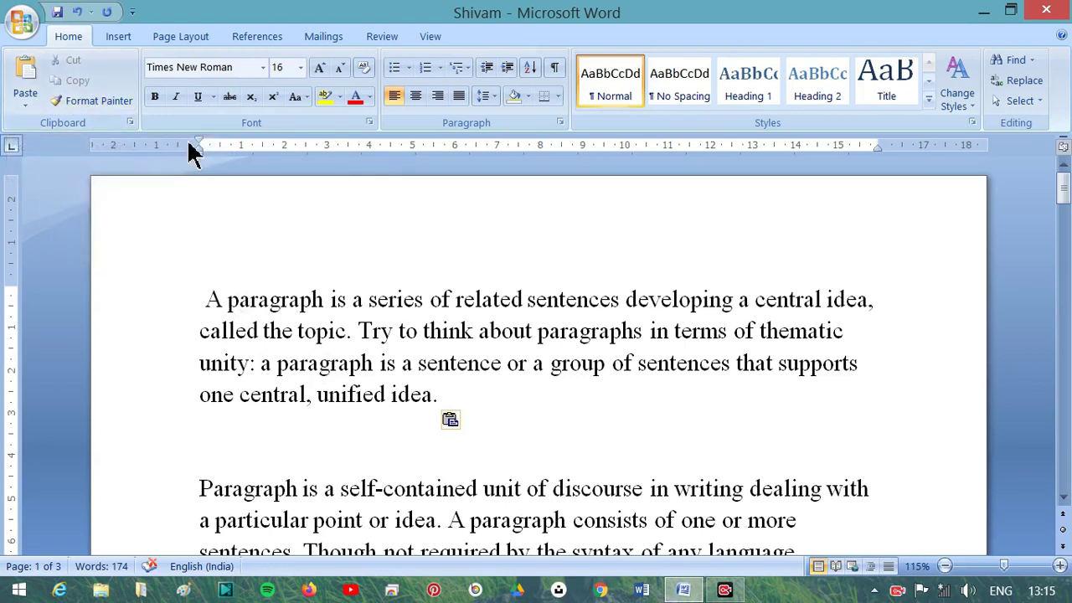
- Select the entire 41-word top 'A paragraph is a series…' paragraph
left_click_drag(461, 393, 176, 314)
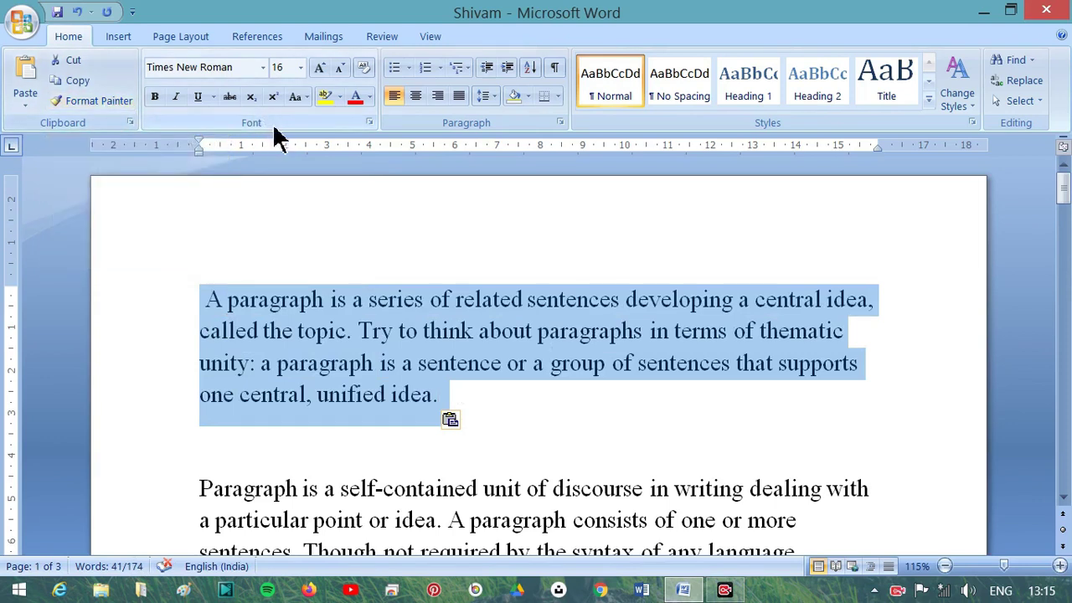
left_click(209, 363)
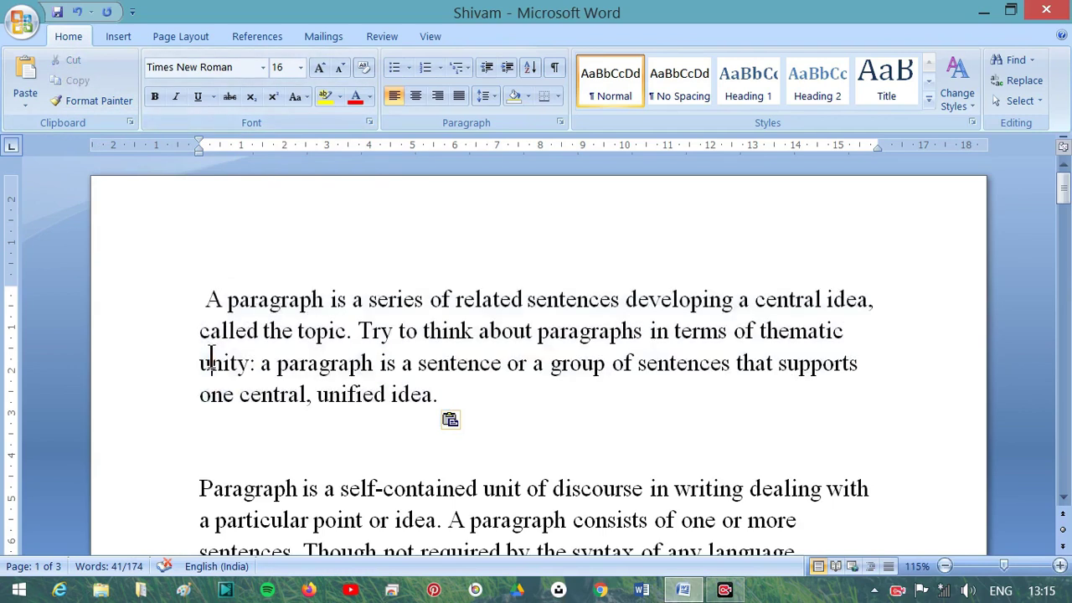
mouse_move(438, 394)
left_mouse_down()
mouse_move(270, 302)
mouse_move(205, 300)
left_mouse_up()
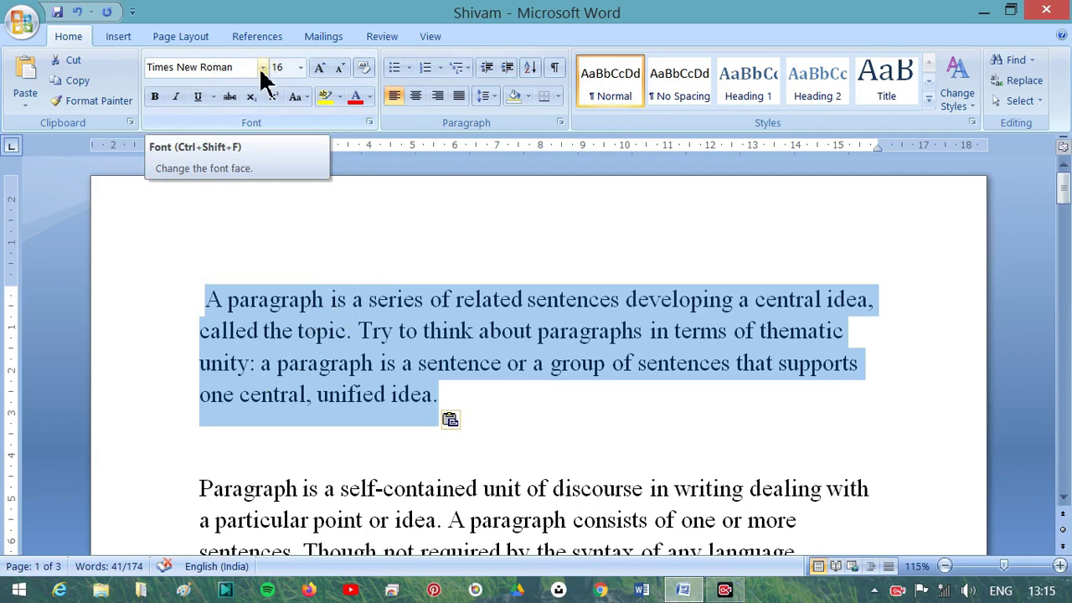
- Change the selected top paragraph's font to Harlow Solid Italic
left_click(262, 70)
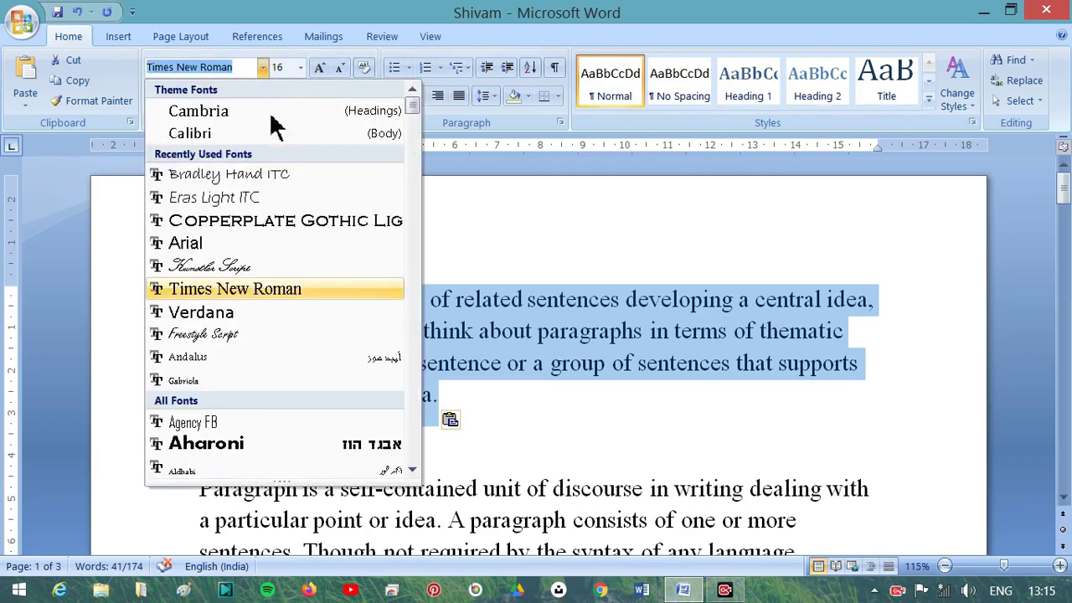
scroll(371, 252, "down", 5)
scroll(371, 251, "down", 3)
scroll(373, 255, "down", 6)
scroll(373, 256, "down", 5)
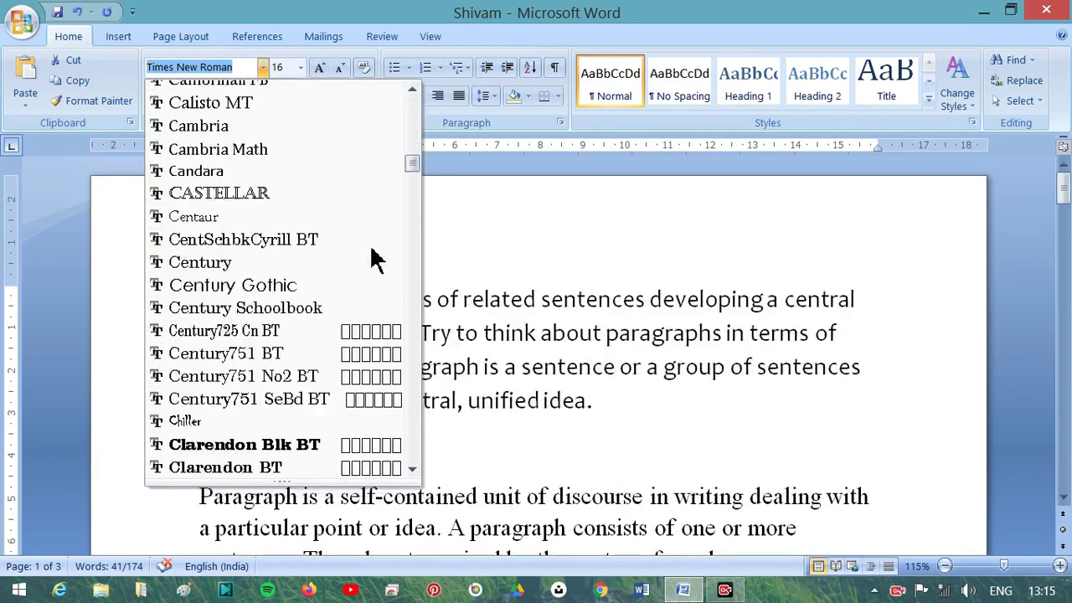
scroll(373, 251, "down", 1)
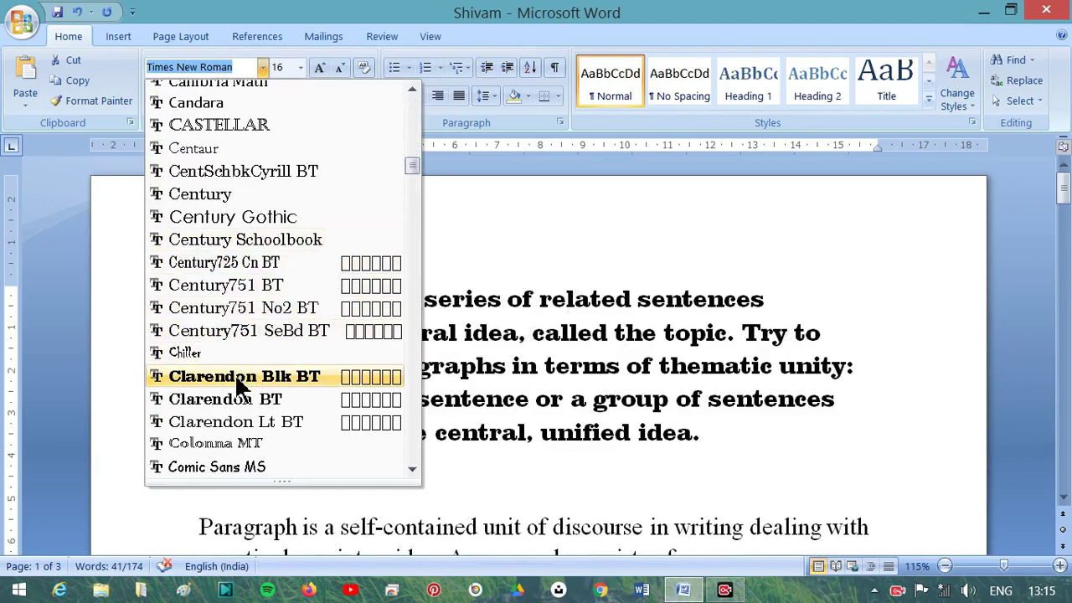
scroll(227, 442, "down", 7)
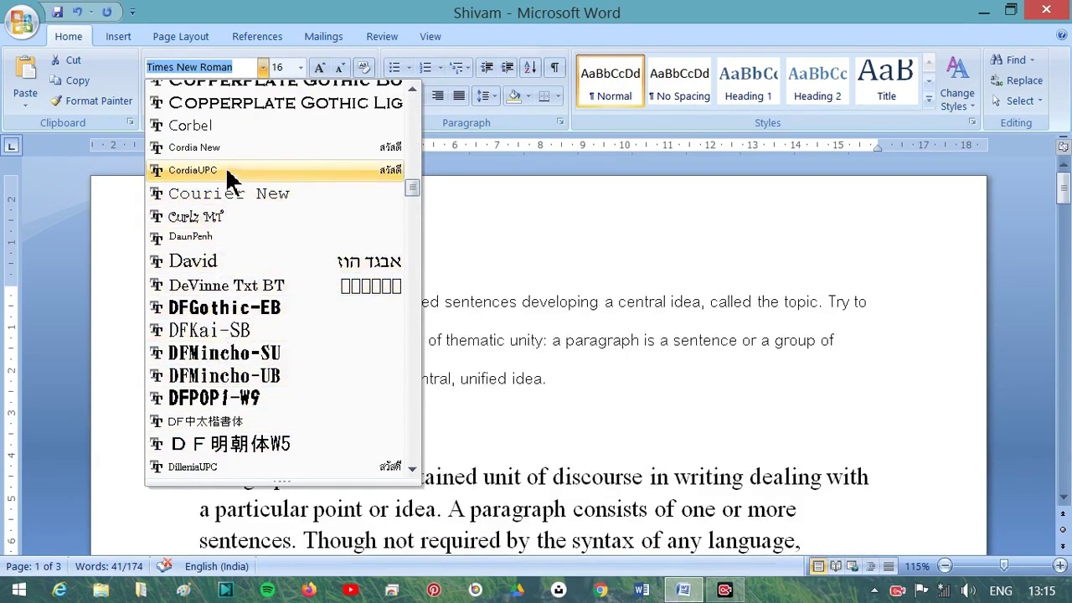
scroll(227, 442, "down", 3)
scroll(227, 442, "down", 5)
scroll(227, 442, "down", 6)
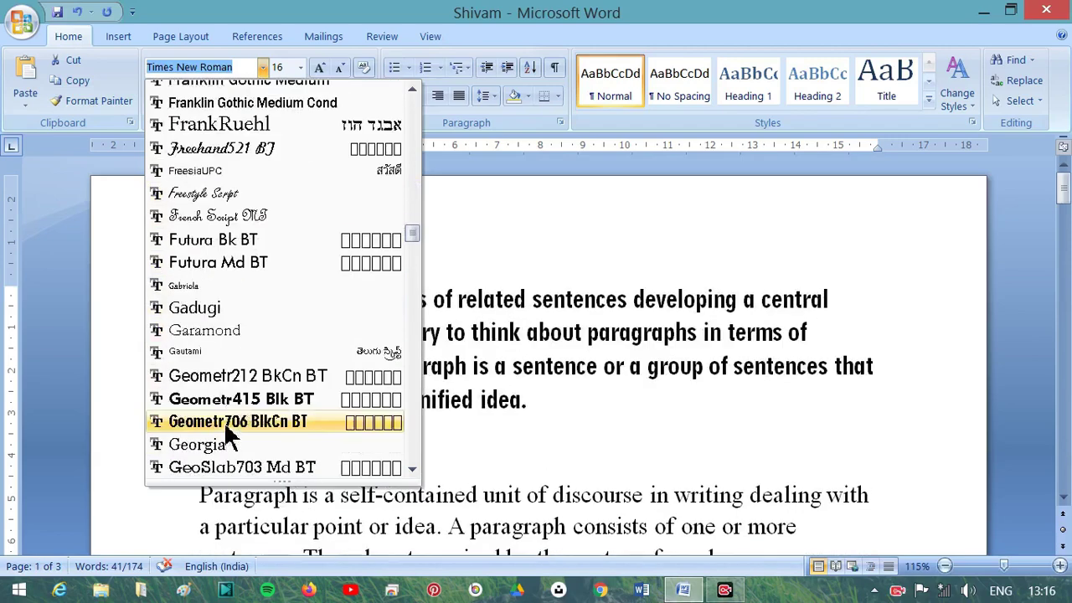
scroll(217, 350, "down", 5)
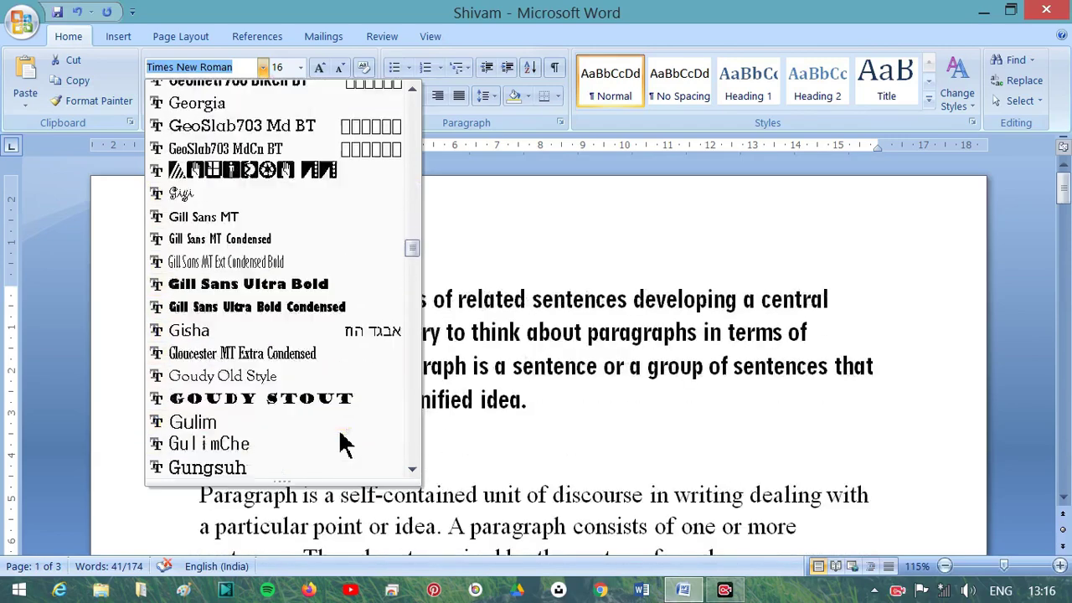
scroll(344, 444, "down", 1)
left_click(273, 467)
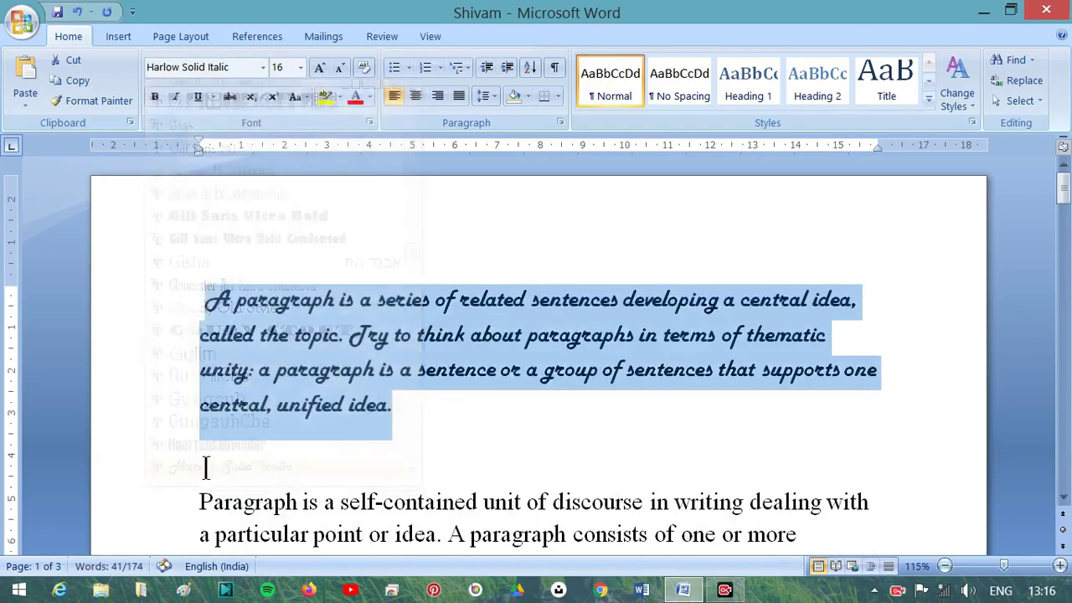
left_click(438, 419)
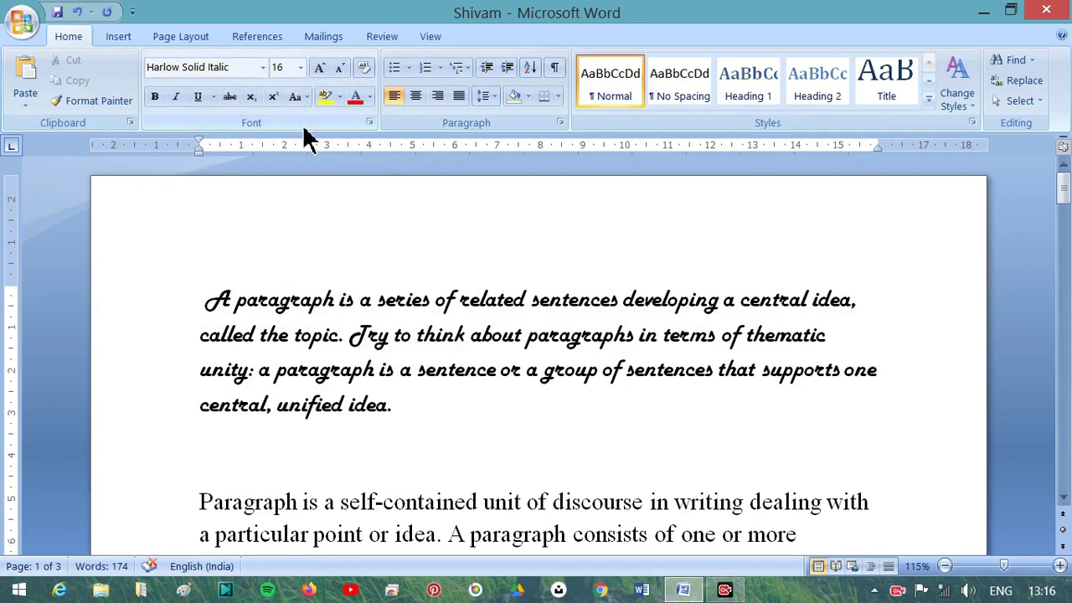
left_click_drag(393, 406, 194, 303)
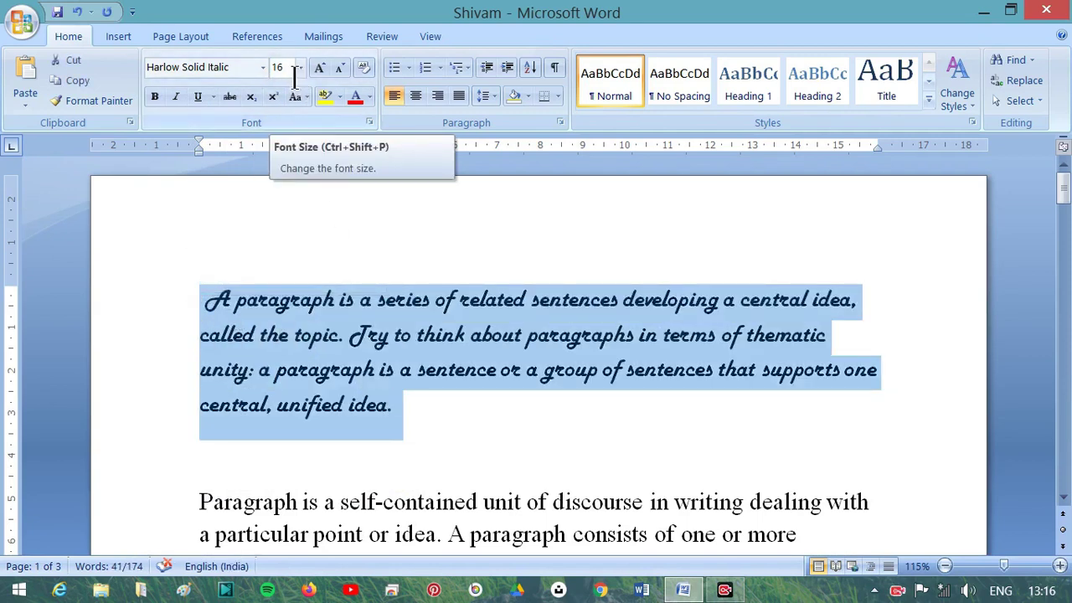
- Set the first paragraph's font size to 14 from the size list
left_click(262, 68)
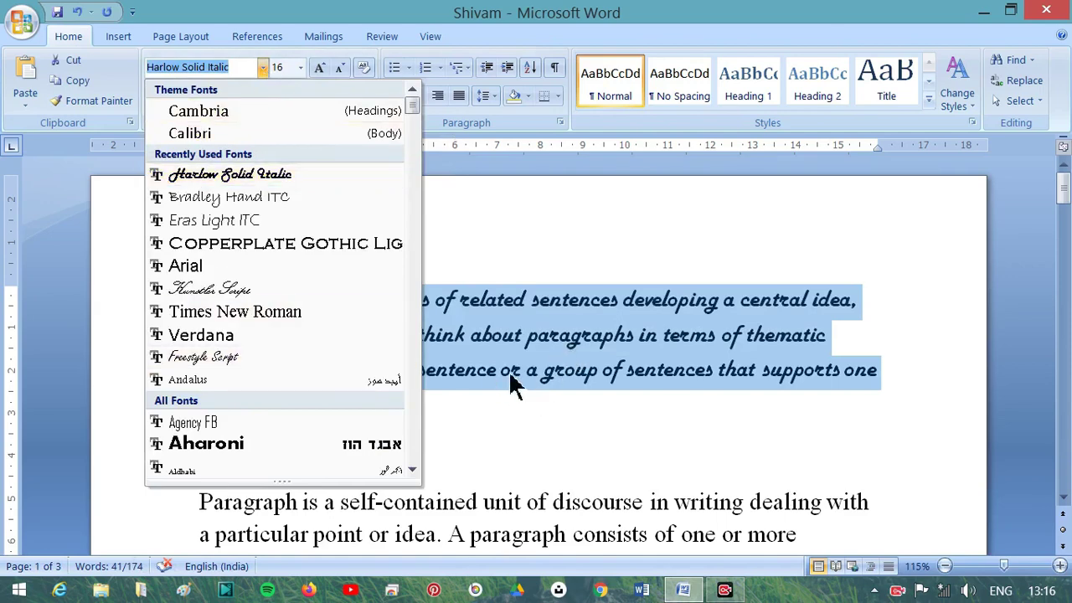
left_click(279, 66)
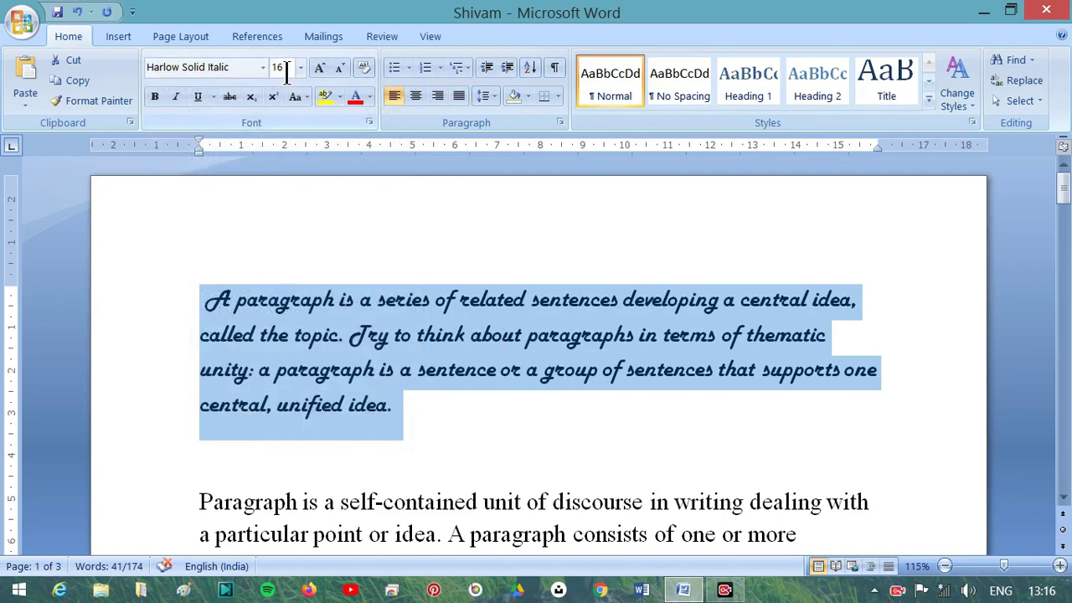
left_click(288, 68)
left_click(300, 69)
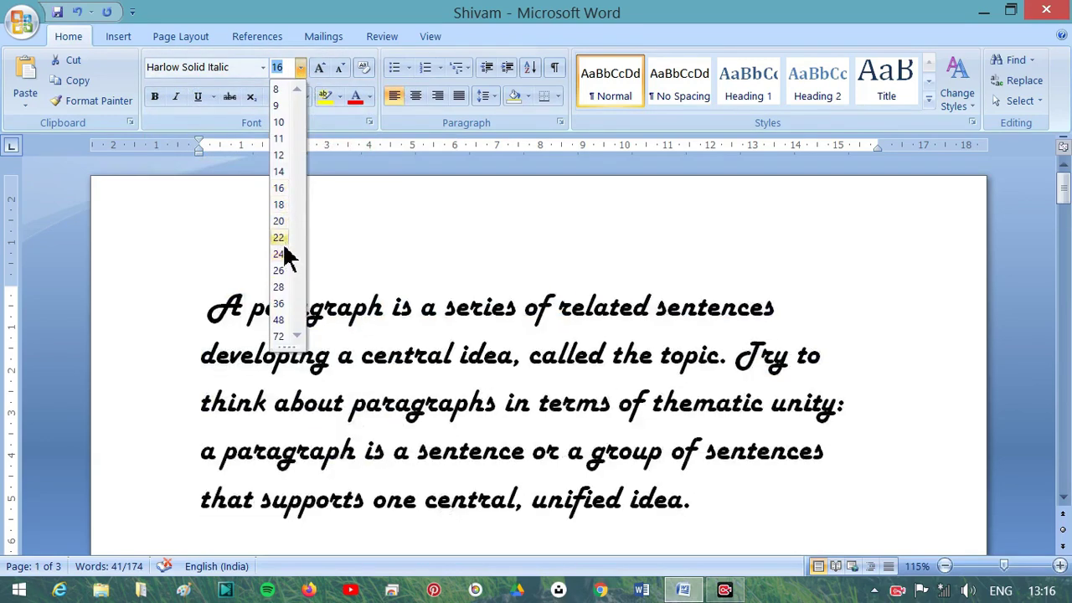
left_click(279, 172)
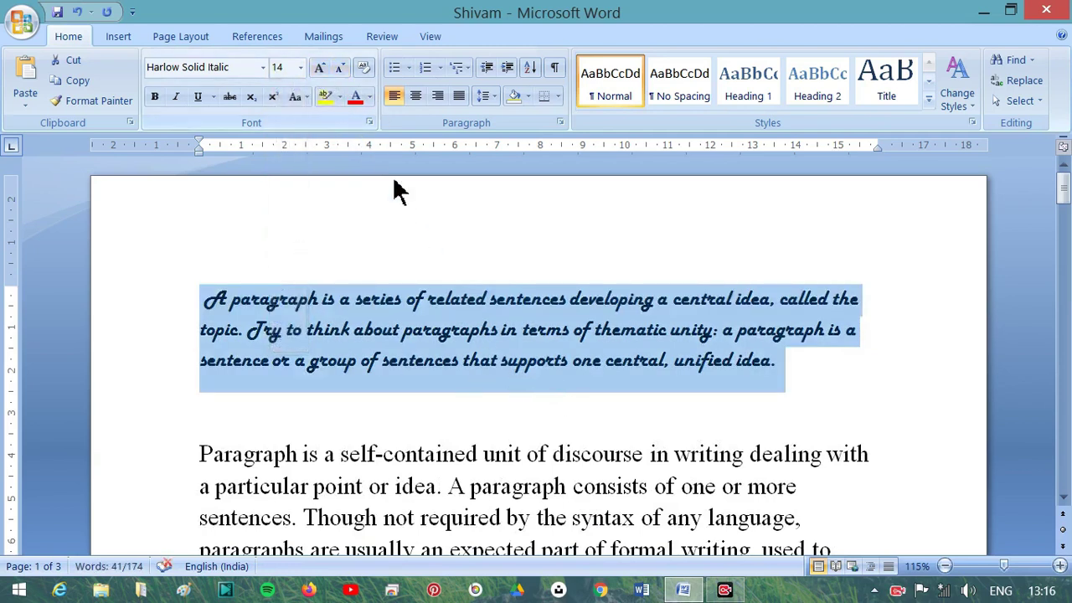
left_click(300, 68)
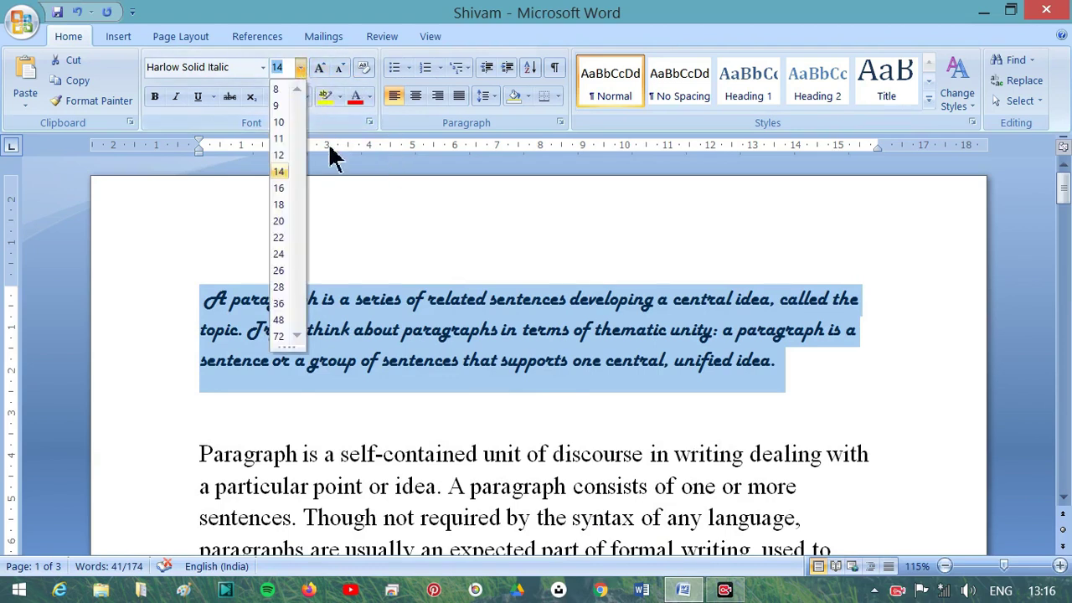
left_click(350, 83)
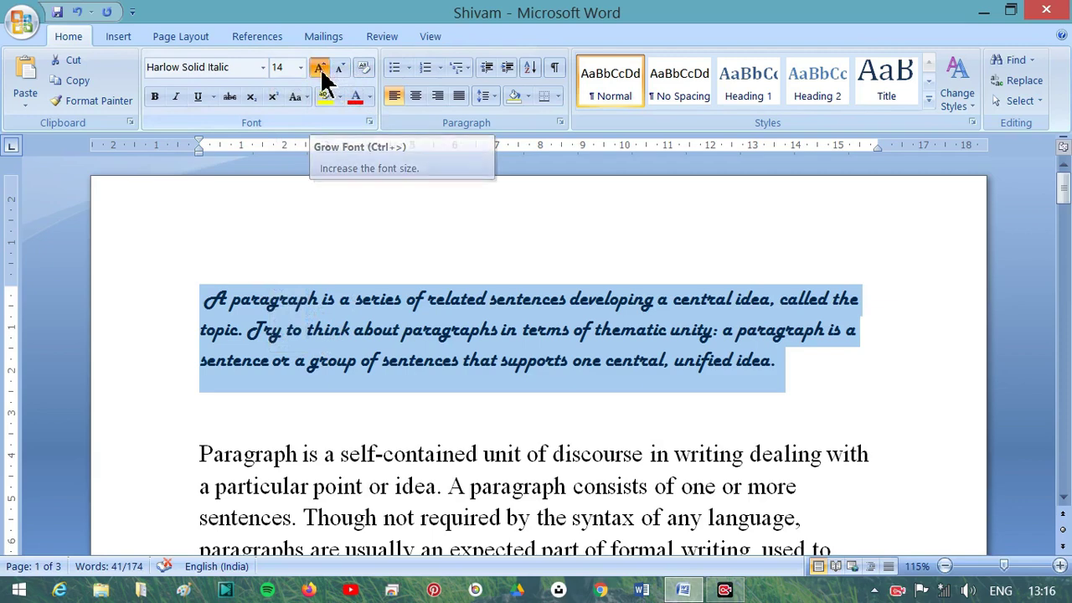
- Grow the text, shrink it down to 12 pt, then clear all its formatting
left_click(321, 71)
left_click(320, 71)
left_click(320, 70)
left_click(341, 72)
left_click(340, 72)
left_click(342, 73)
left_click(342, 74)
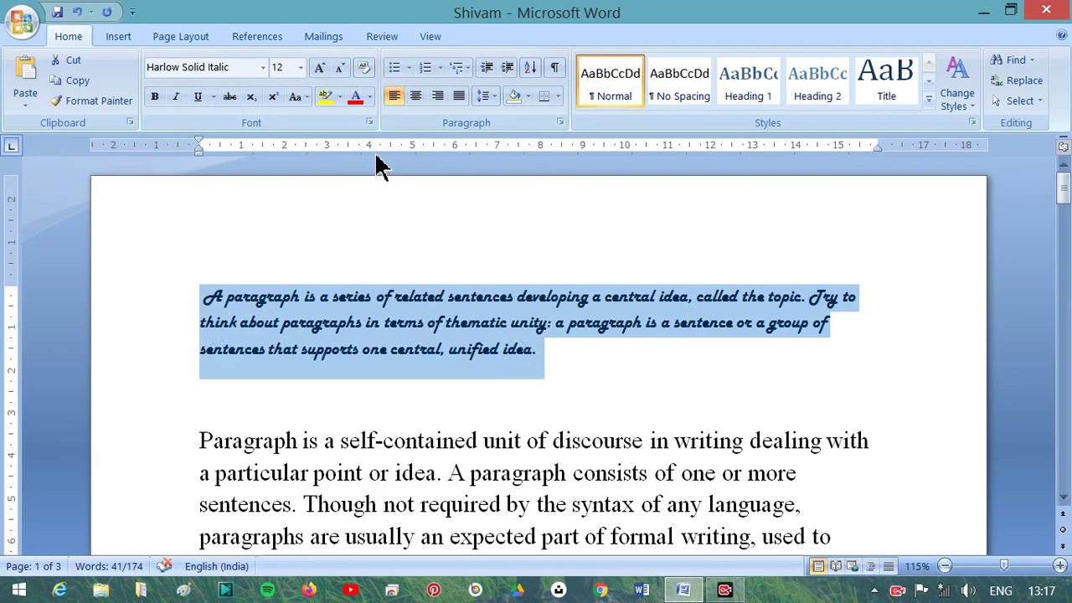
left_click(365, 69)
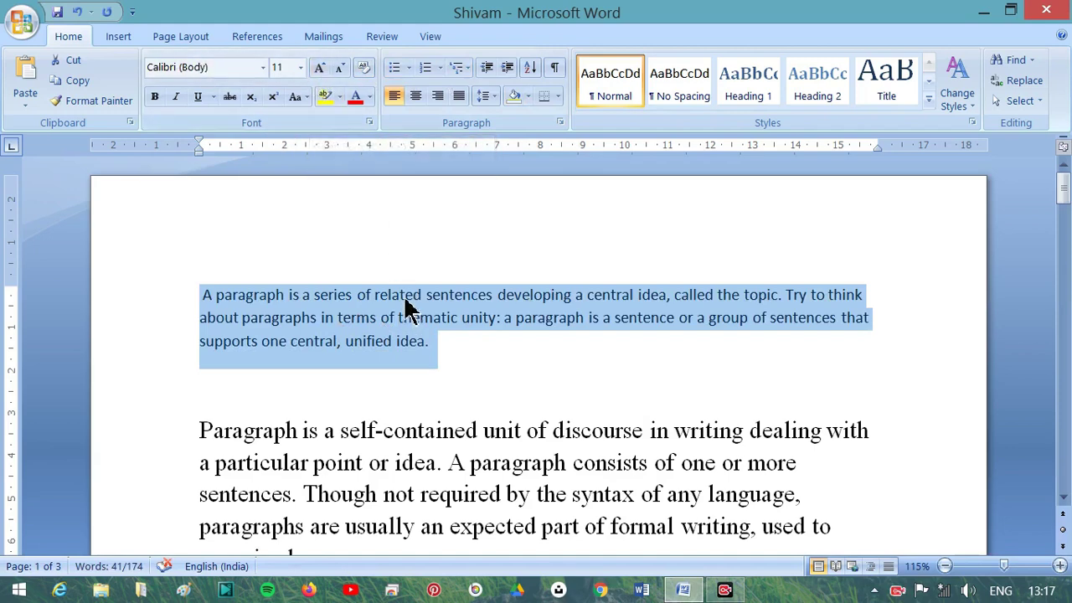
- Clear formatting from the 'Paragraph is a self-contained unit…' paragraph
scroll(399, 247, "down", 3)
mouse_move(440, 404)
left_mouse_down()
mouse_move(220, 302)
mouse_move(216, 280)
left_mouse_up()
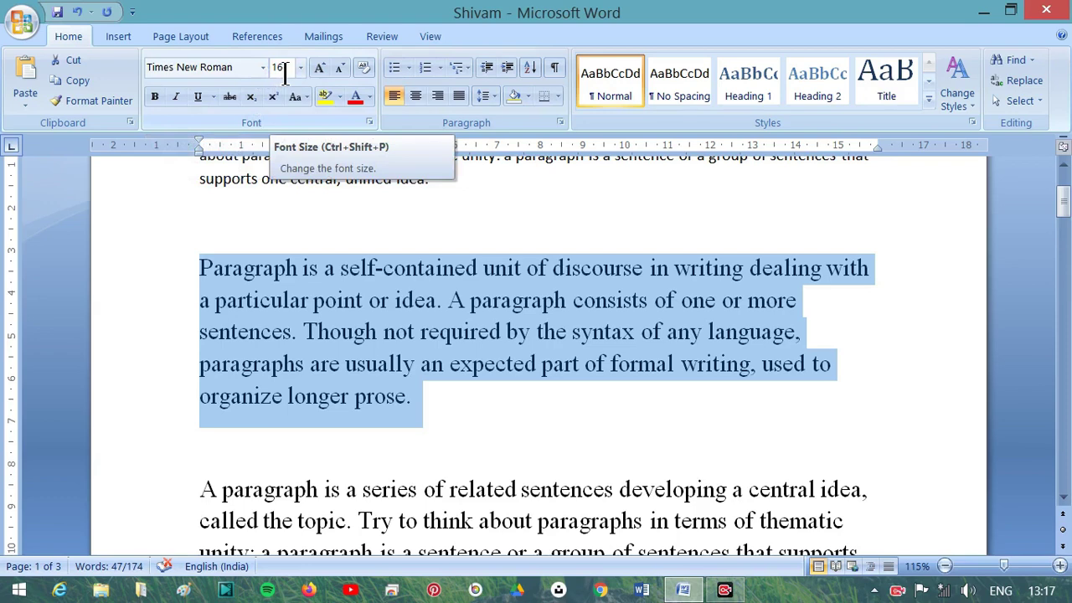
scroll(411, 304, "up", 2)
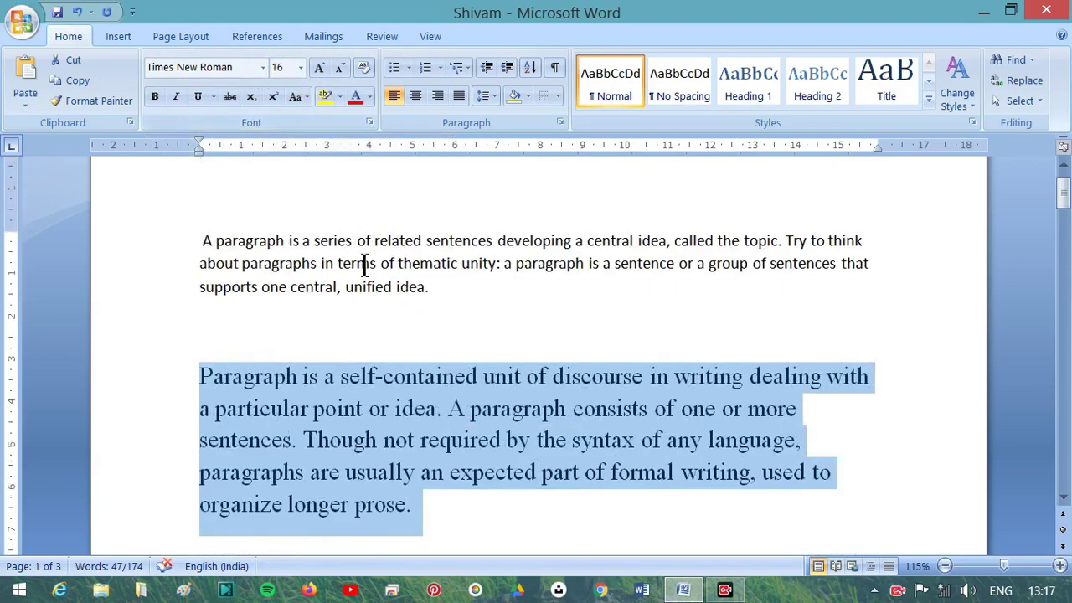
left_click(361, 71)
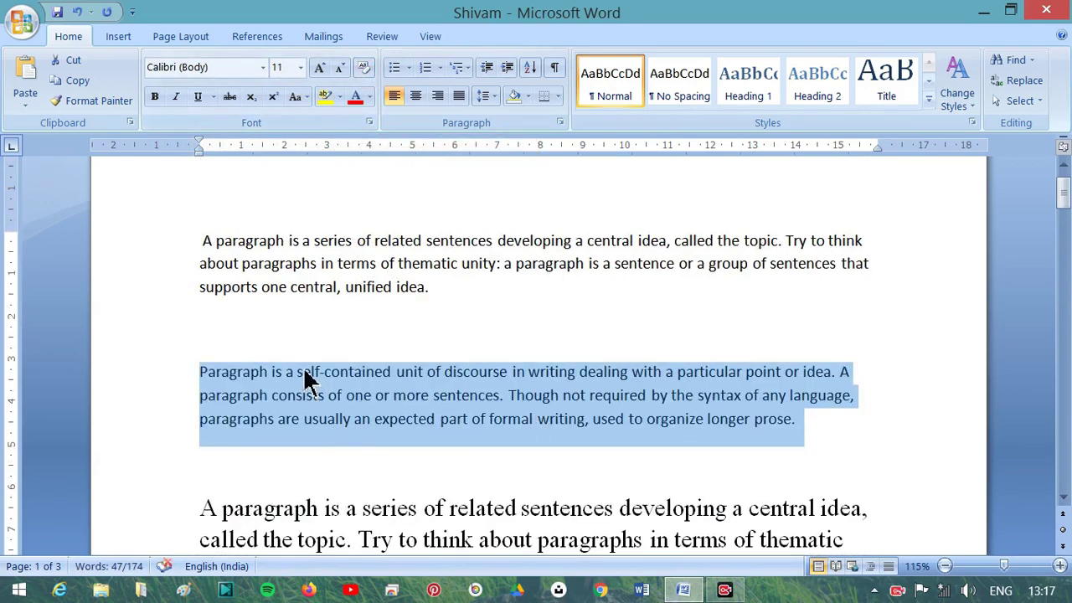
- Clear formatting from the two lower paragraphs, then reselect the first paragraph
scroll(273, 350, "down", 2)
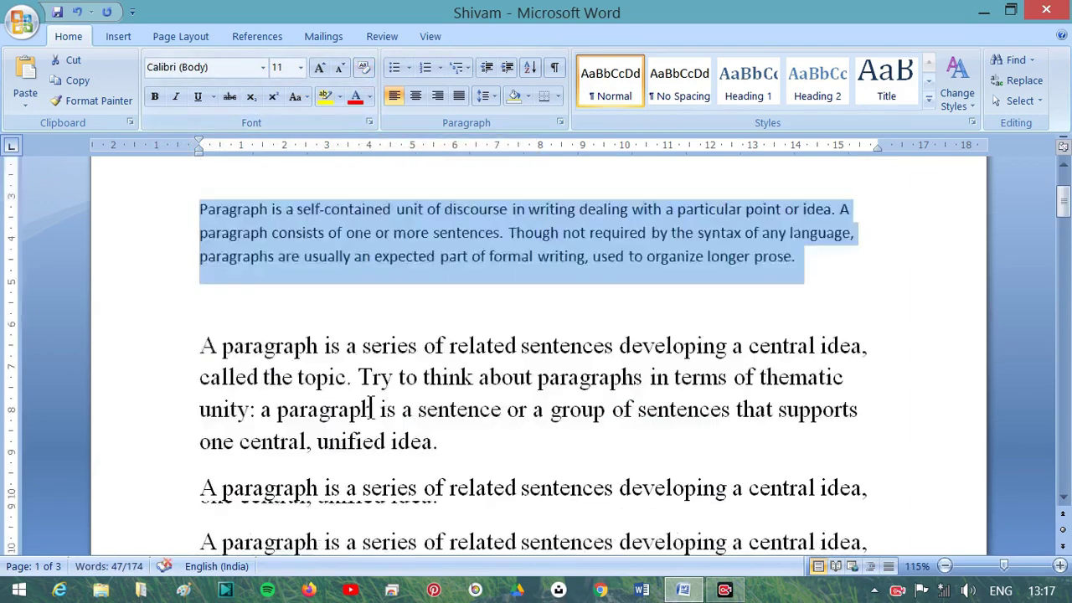
scroll(335, 407, "down", 3)
left_click_drag(491, 474, 203, 191)
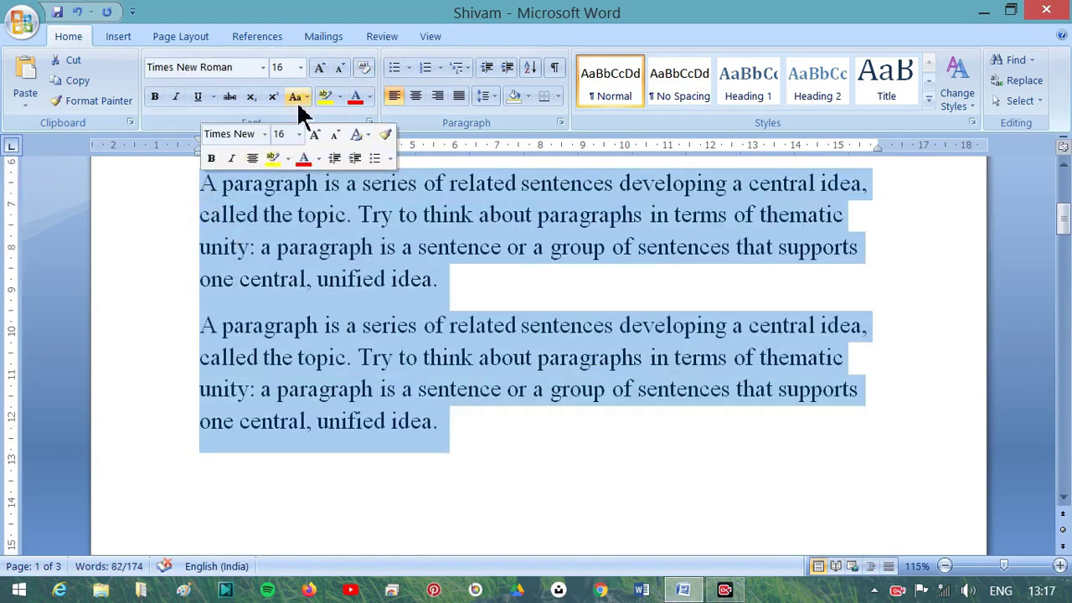
left_click(365, 69)
scroll(473, 398, "up", 5)
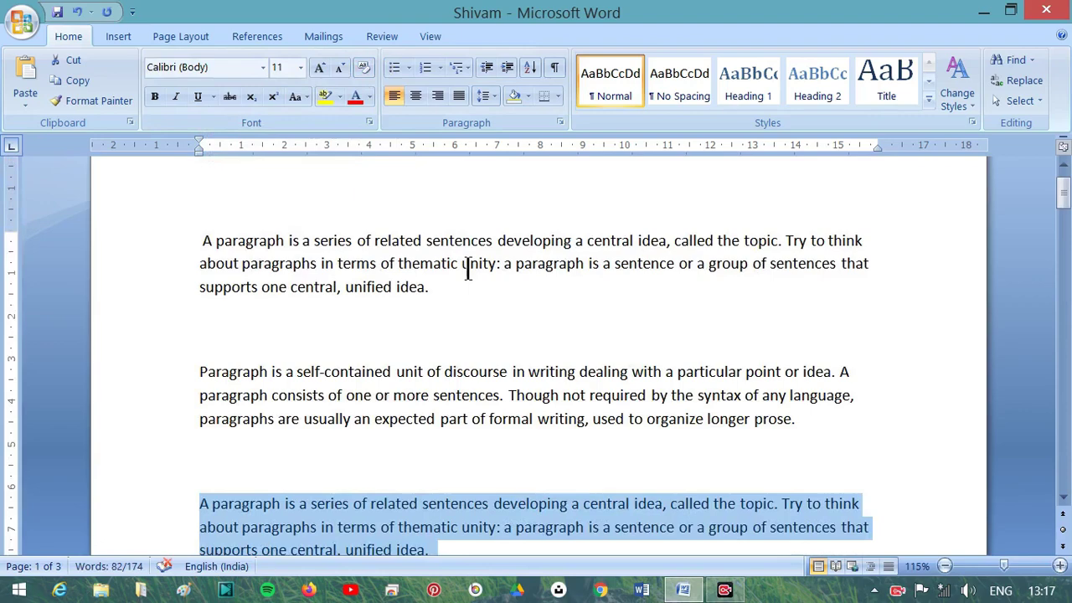
left_click_drag(468, 287, 192, 239)
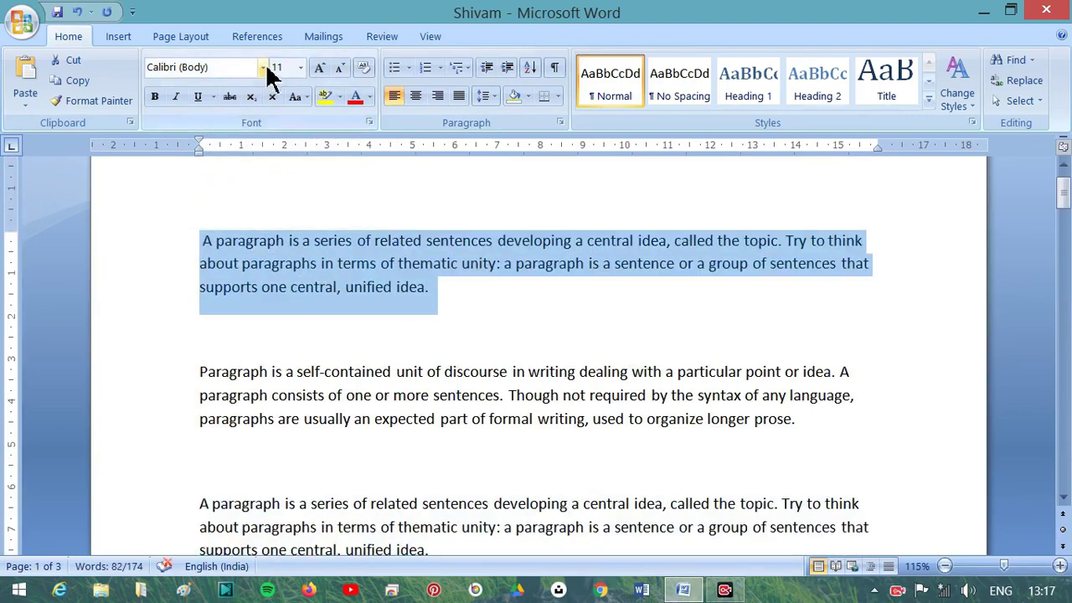
- Set the first paragraph to Kaufmann BT, resizing it to 14 pt
left_click(263, 67)
scroll(369, 431, "down", 10)
scroll(368, 428, "down", 5)
scroll(368, 427, "down", 5)
scroll(365, 425, "down", 5)
scroll(362, 426, "down", 5)
scroll(362, 426, "down", 5)
scroll(361, 427, "down", 1)
scroll(360, 425, "down", 2)
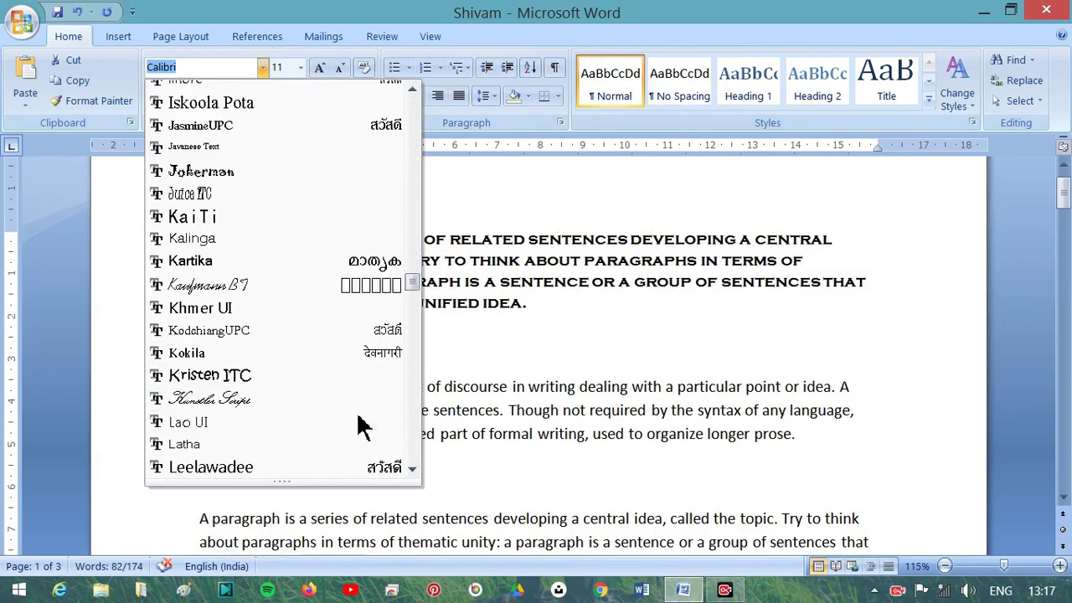
left_click(225, 286)
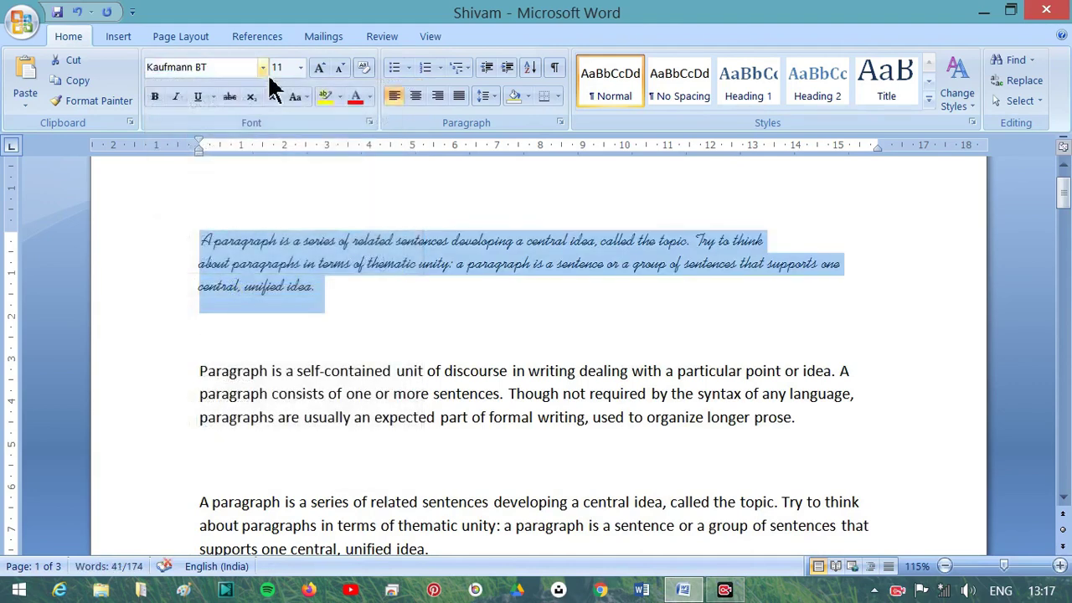
left_click(319, 67)
left_click(319, 67)
left_click(319, 67)
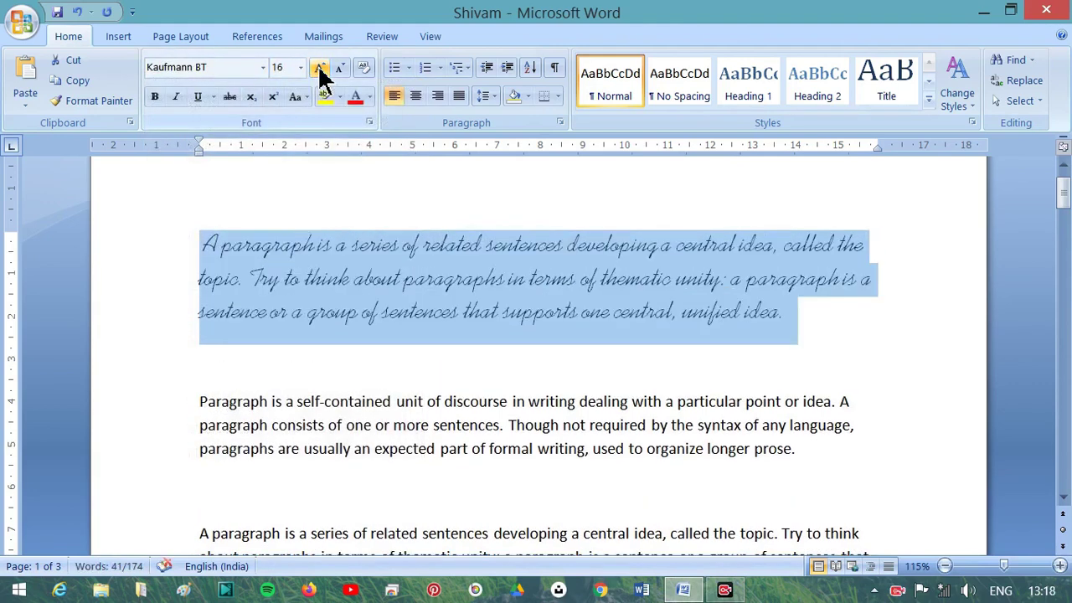
left_click(340, 67)
- Make the whole Kaufmann BT first paragraph bold
left_click(601, 308)
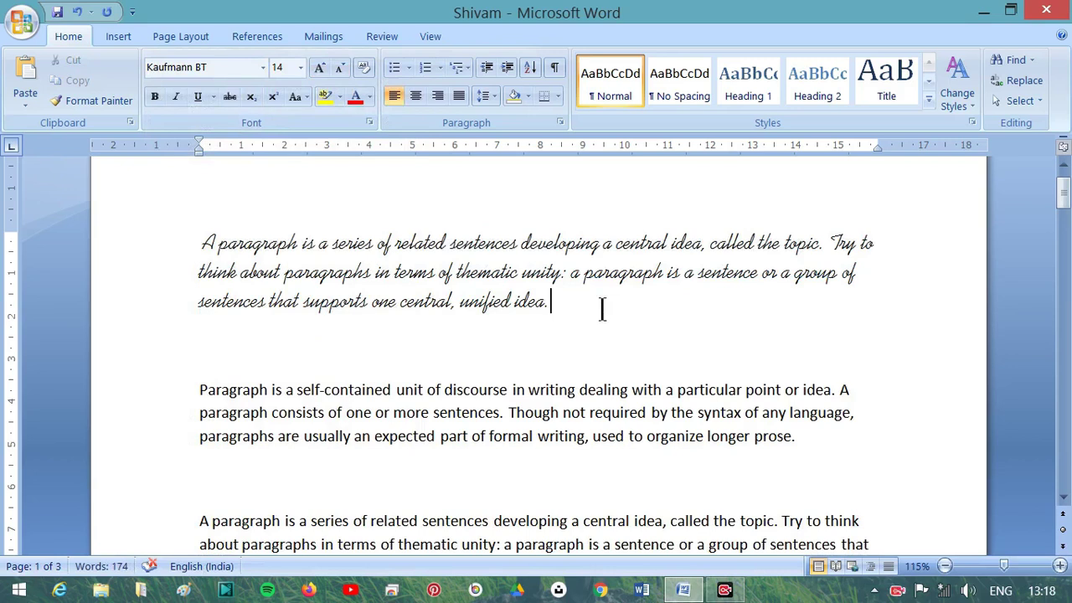
mouse_move(593, 310)
left_mouse_down()
mouse_move(348, 289)
mouse_move(205, 245)
left_mouse_up()
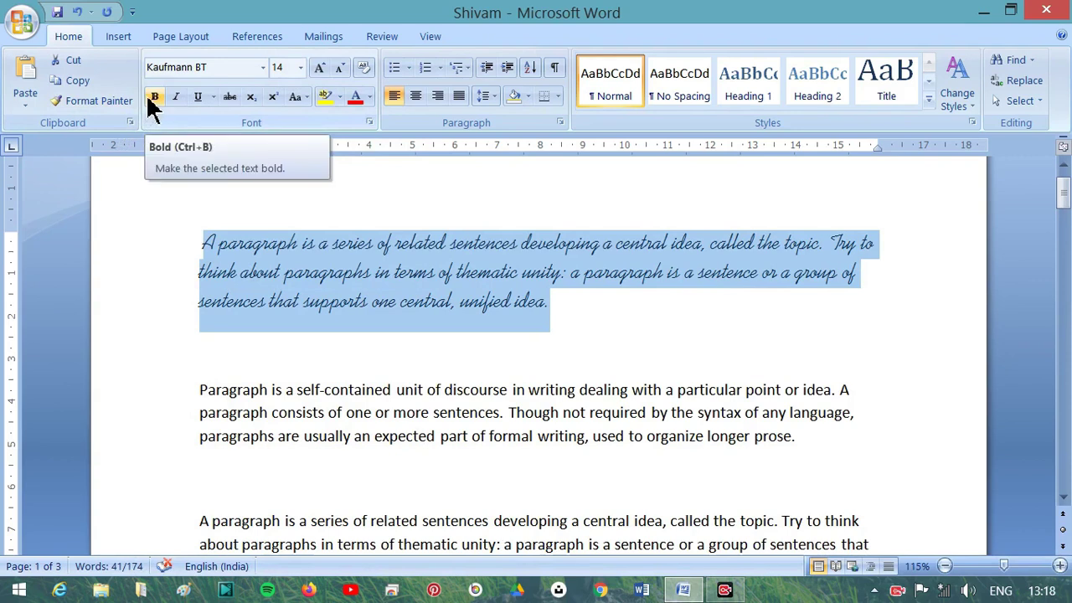
left_click(594, 311)
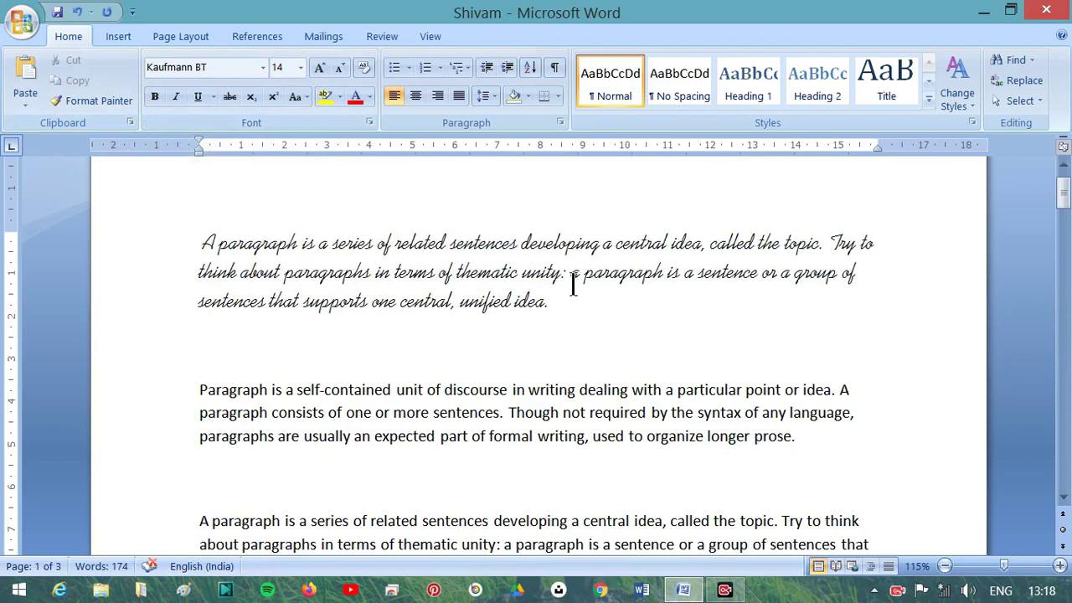
mouse_move(569, 311)
left_mouse_down()
mouse_move(284, 243)
mouse_move(202, 241)
left_mouse_up()
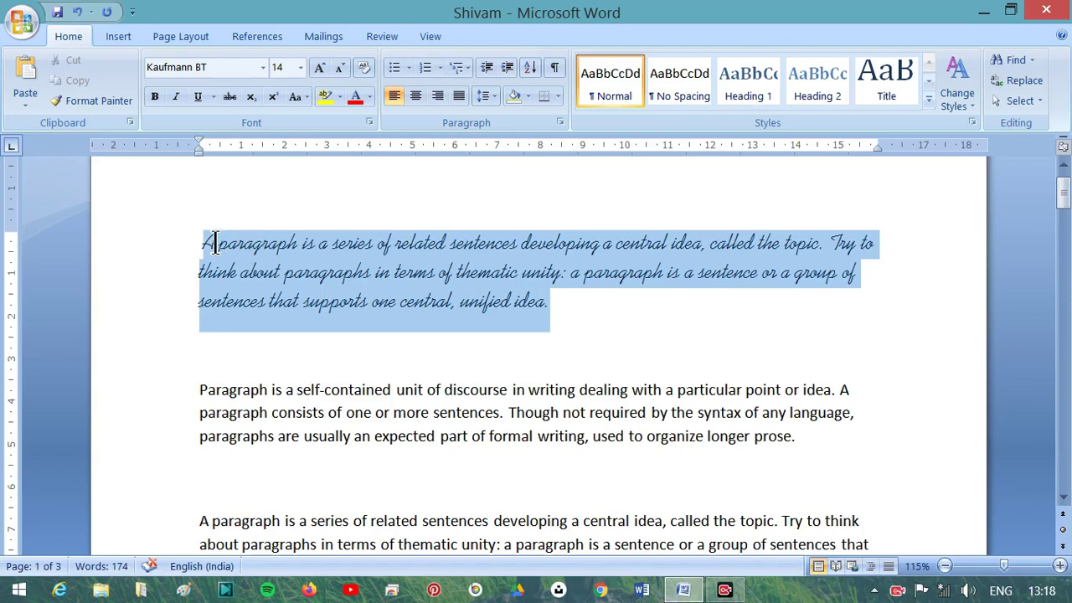
left_click(155, 99)
left_click(510, 345)
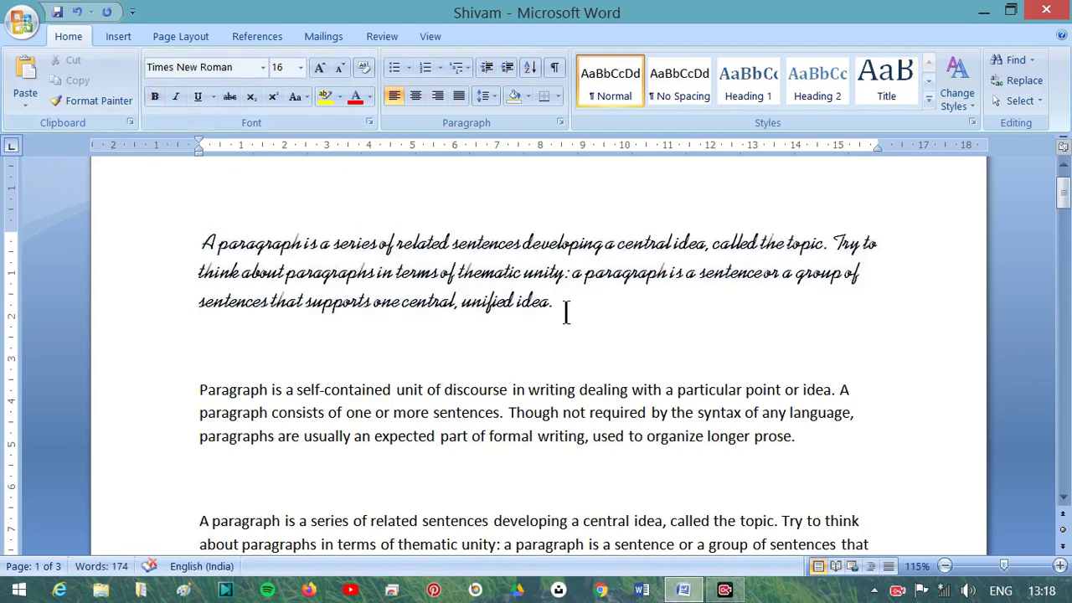
left_click_drag(566, 313, 172, 273)
- Make the self-contained second paragraph bold italic at 12 pt
left_click(490, 484)
left_click_drag(829, 446, 219, 410)
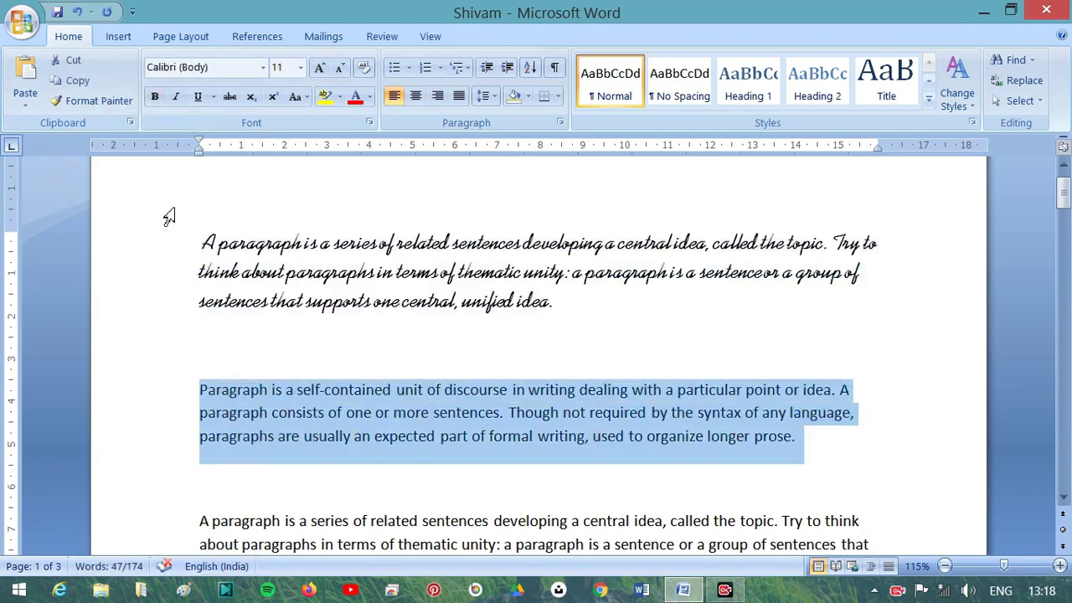
left_click(156, 97)
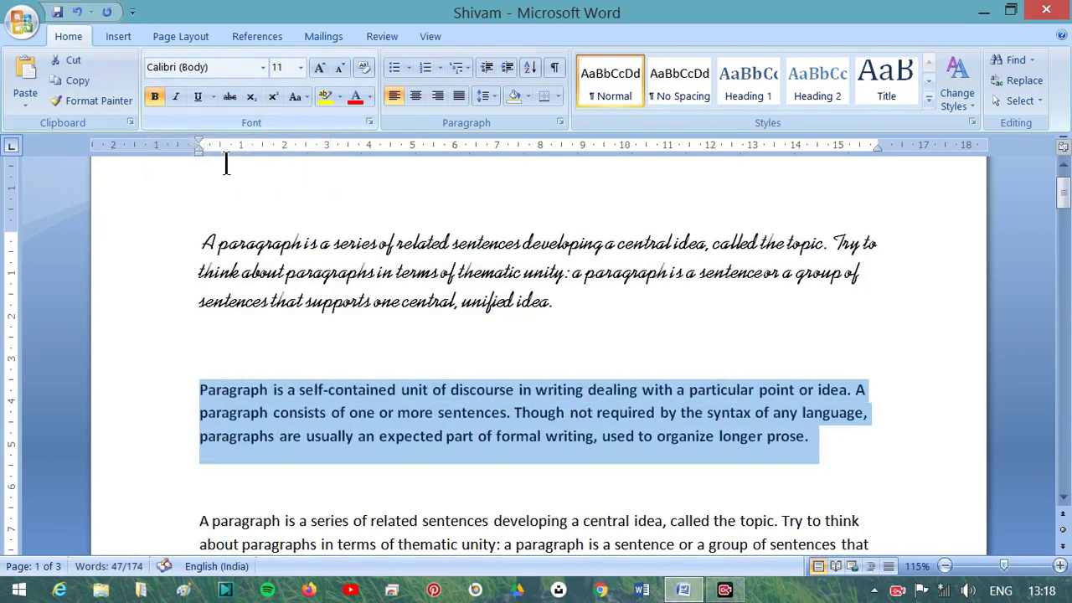
left_click(426, 435)
scroll(428, 460, "down", 2)
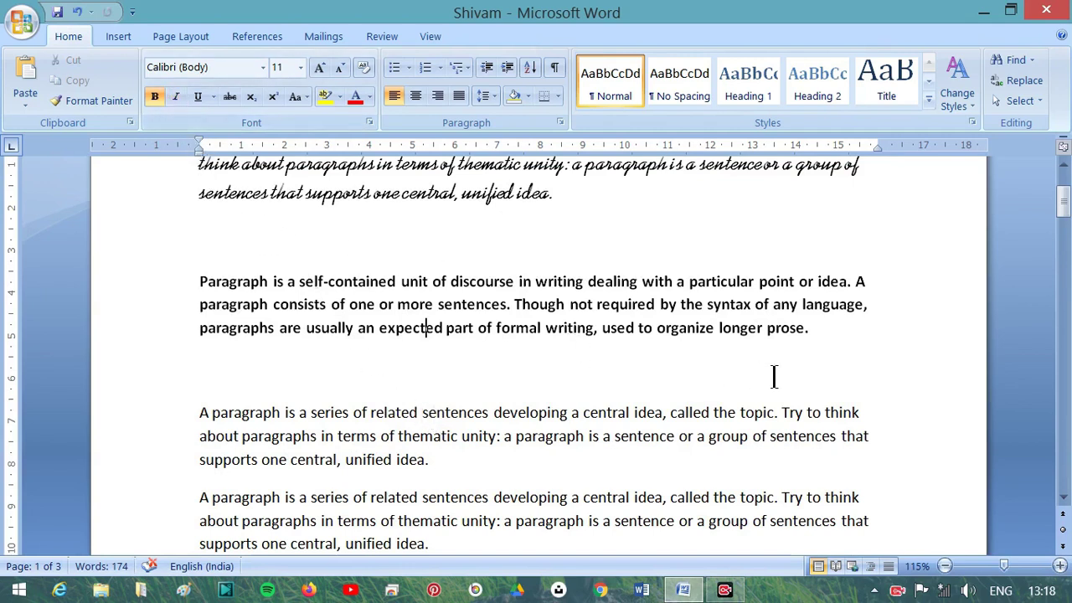
left_click_drag(825, 335, 230, 281)
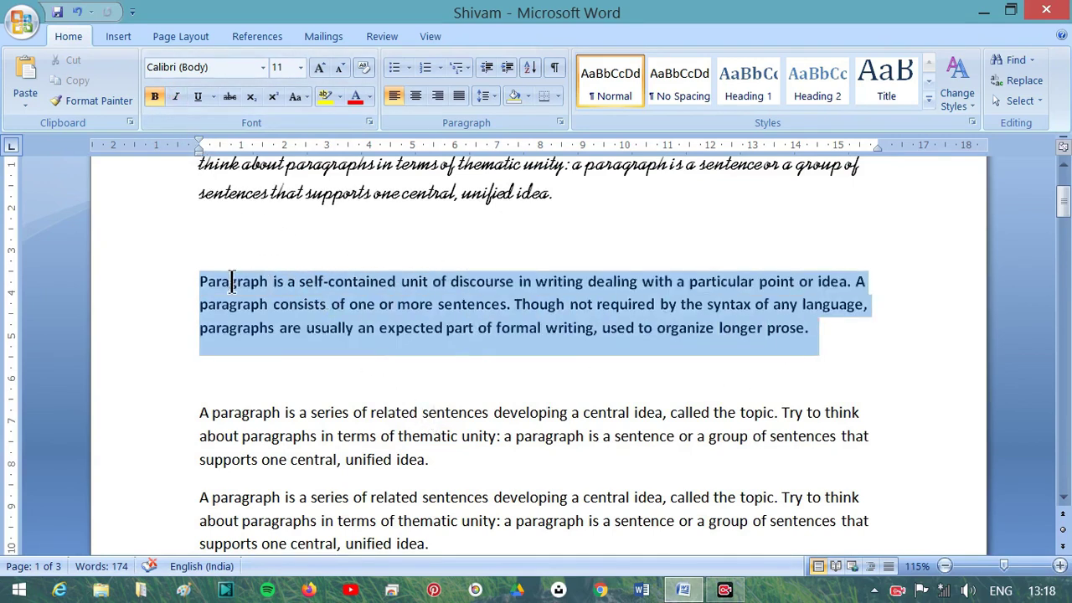
left_click(323, 67)
left_click(323, 67)
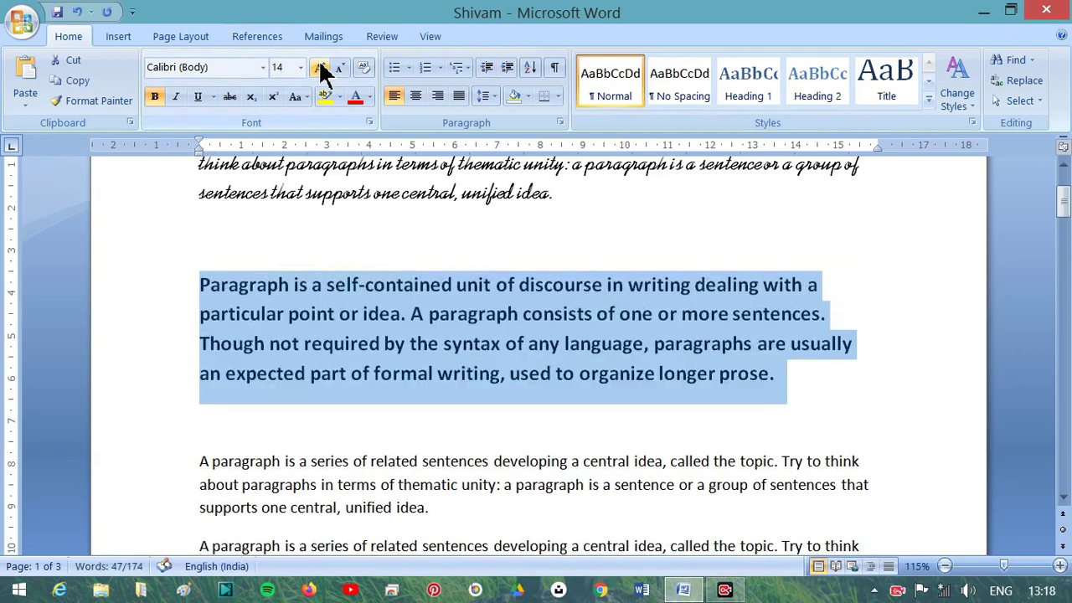
left_click(341, 69)
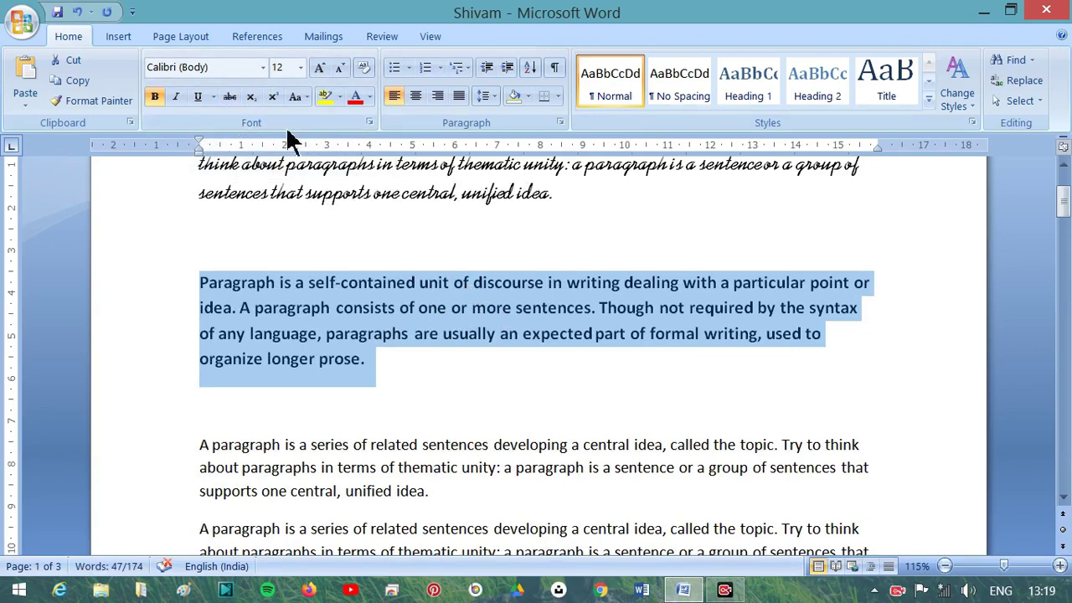
left_click(181, 93)
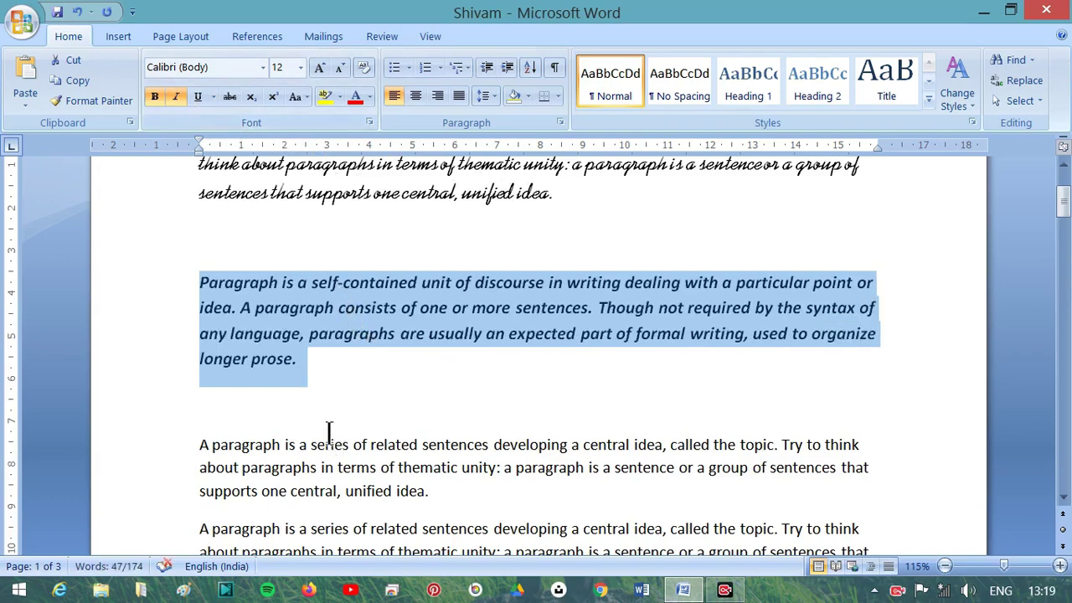
- Italicize the script-font first paragraph
scroll(311, 402, "up", 3)
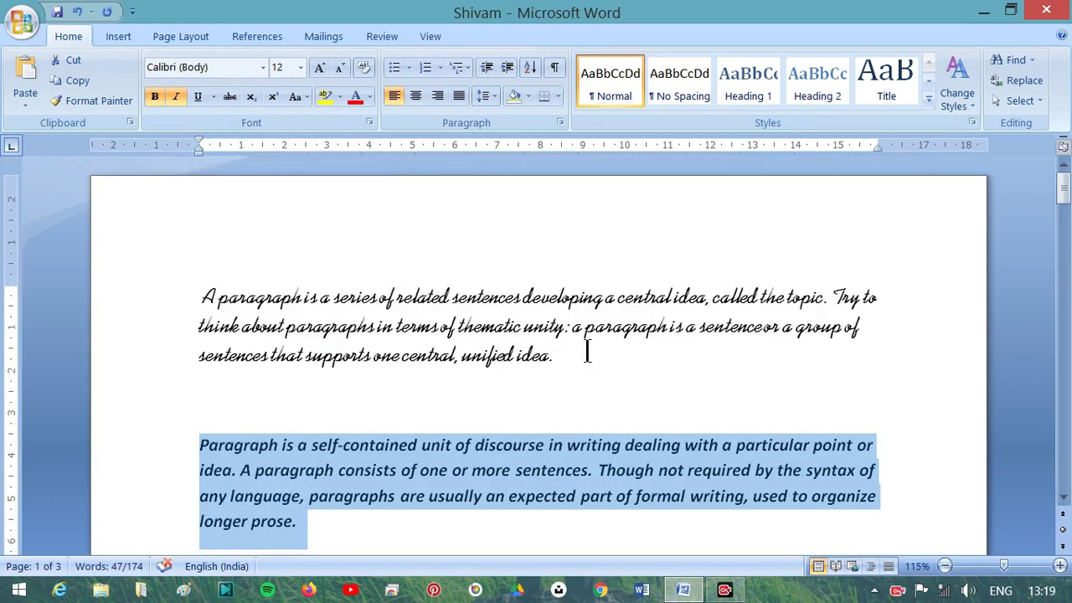
left_click_drag(586, 351, 200, 297)
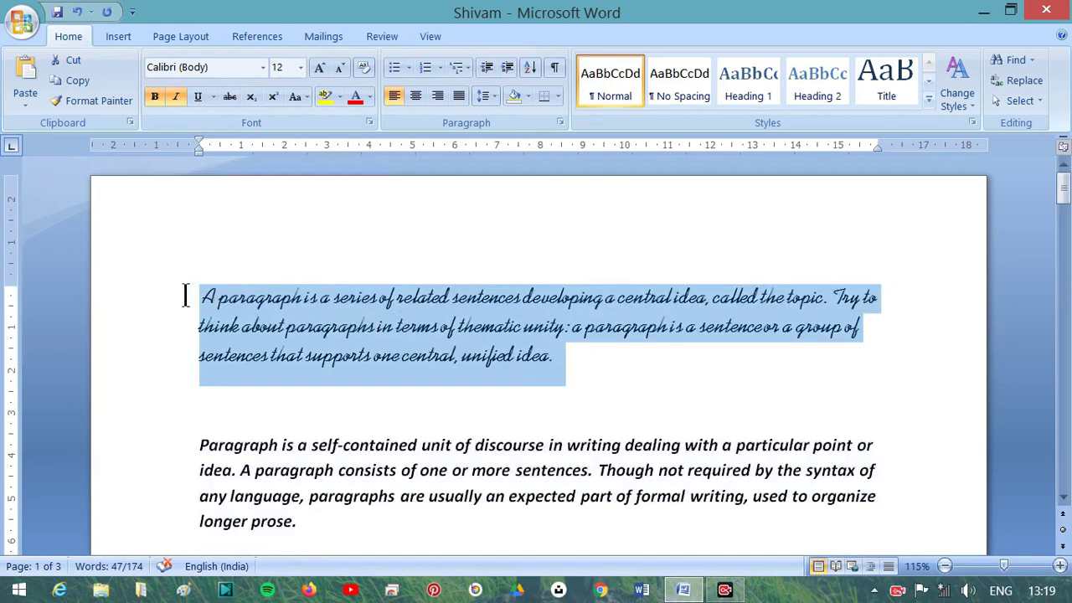
left_click(176, 98)
left_click(178, 103)
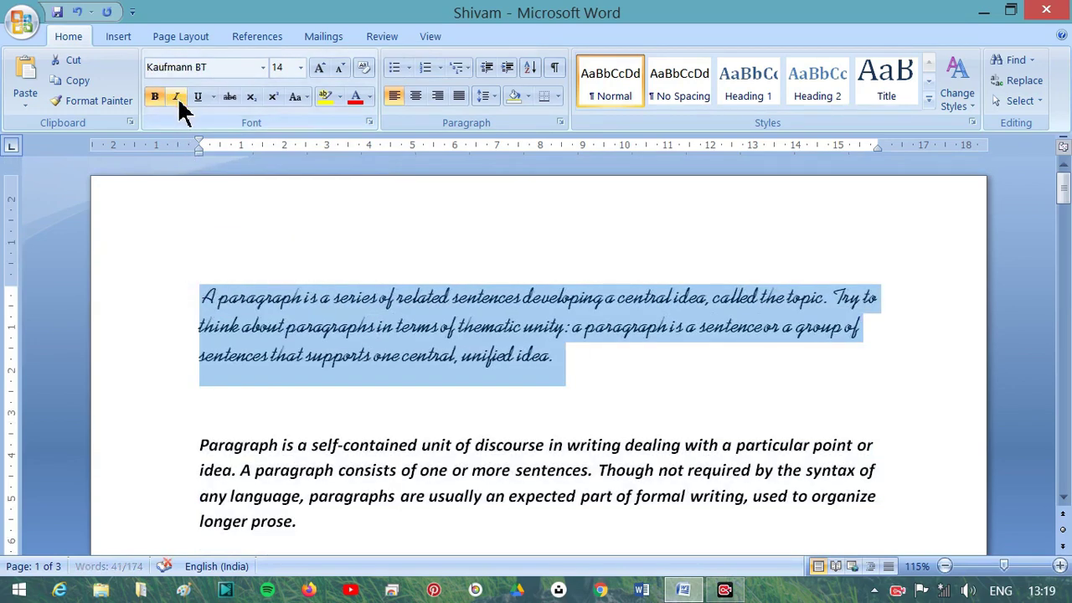
left_click(181, 108)
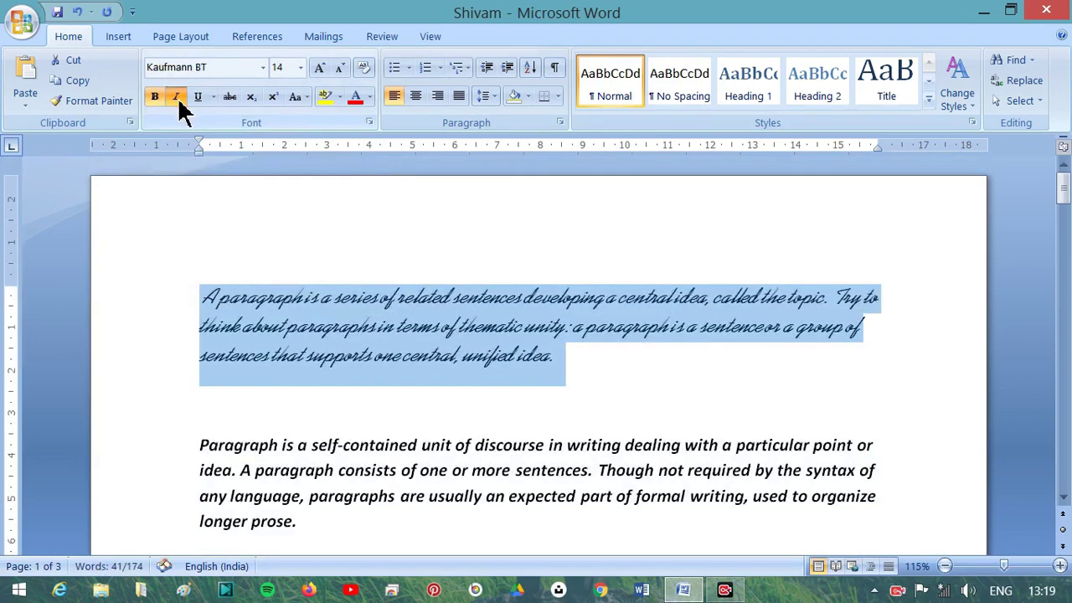
left_click(418, 387)
scroll(432, 360, "down", 3)
scroll(436, 368, "down", 3)
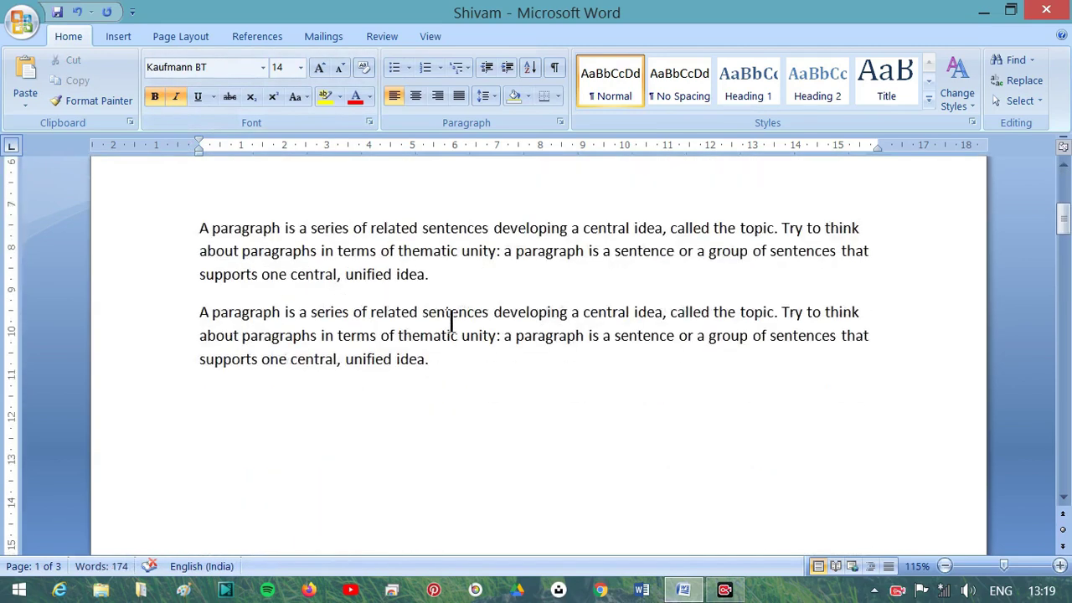
mouse_move(438, 273)
left_mouse_down()
mouse_move(211, 230)
mouse_move(203, 189)
left_mouse_up()
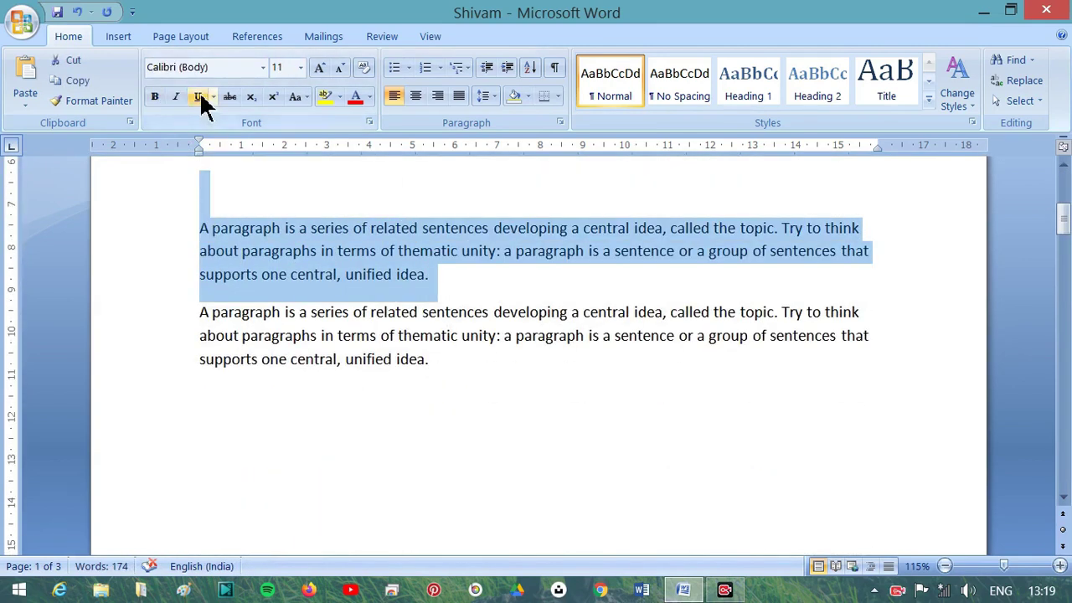
- Underline 'A paragraph' in the second paragraph, trying thick and wavy underline styles
left_click(317, 289)
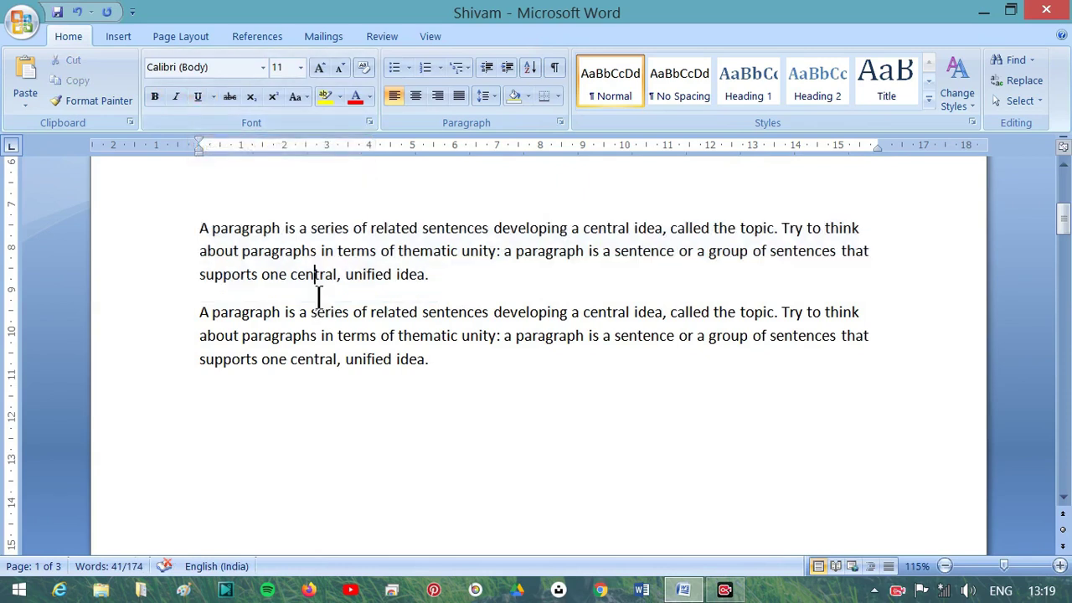
left_click_drag(283, 318, 185, 320)
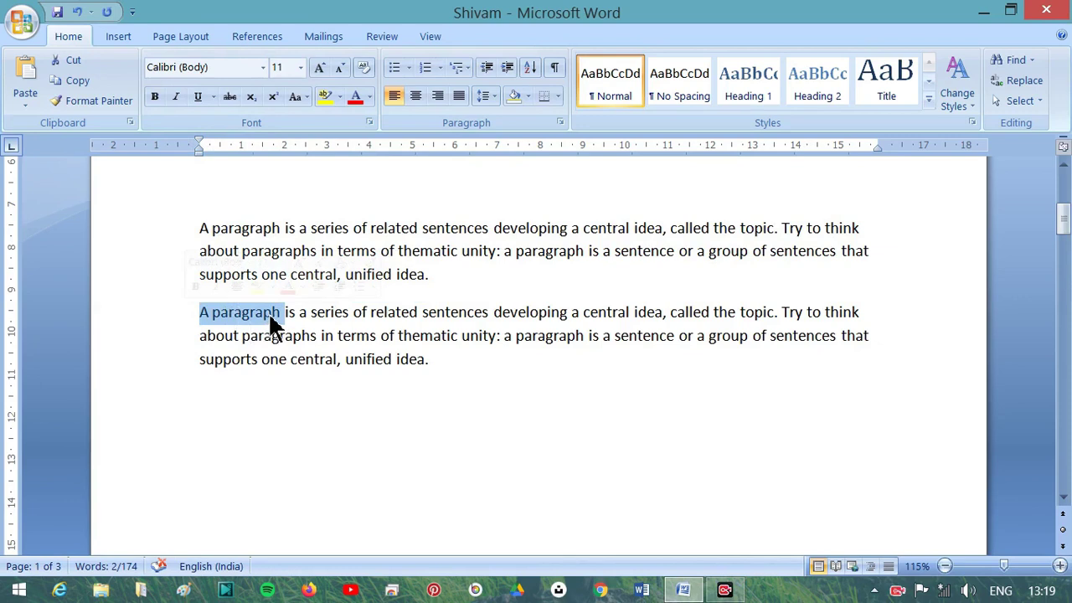
left_click(200, 99)
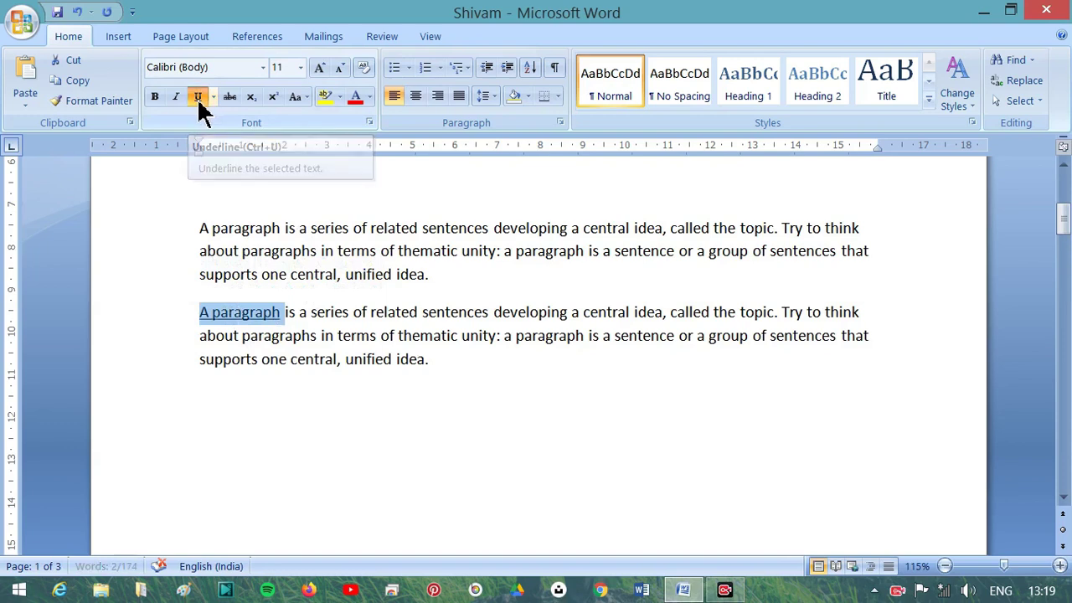
left_click(227, 410)
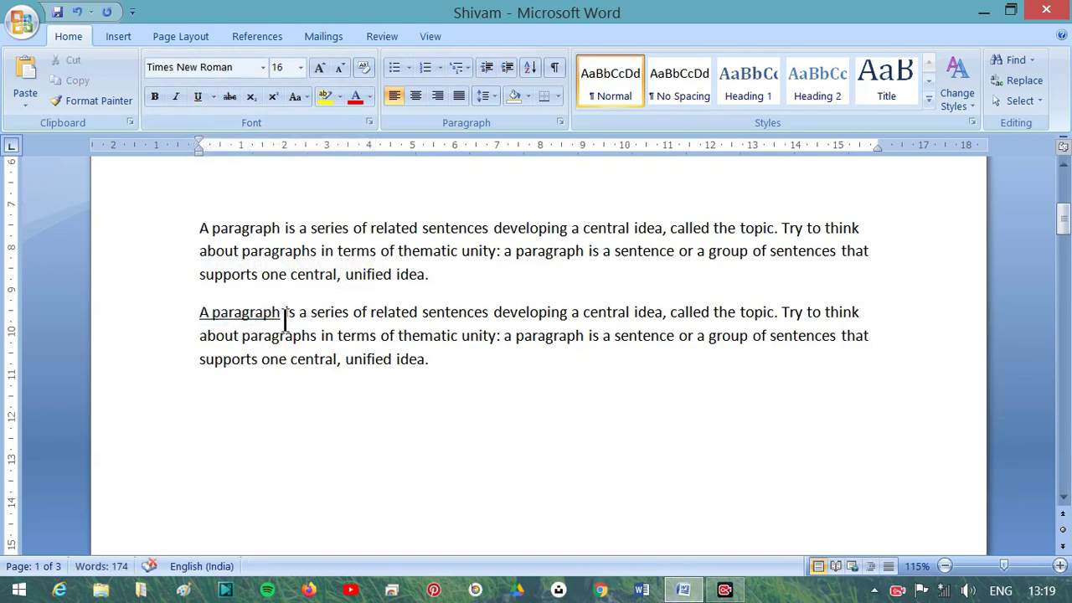
left_click_drag(285, 319, 198, 315)
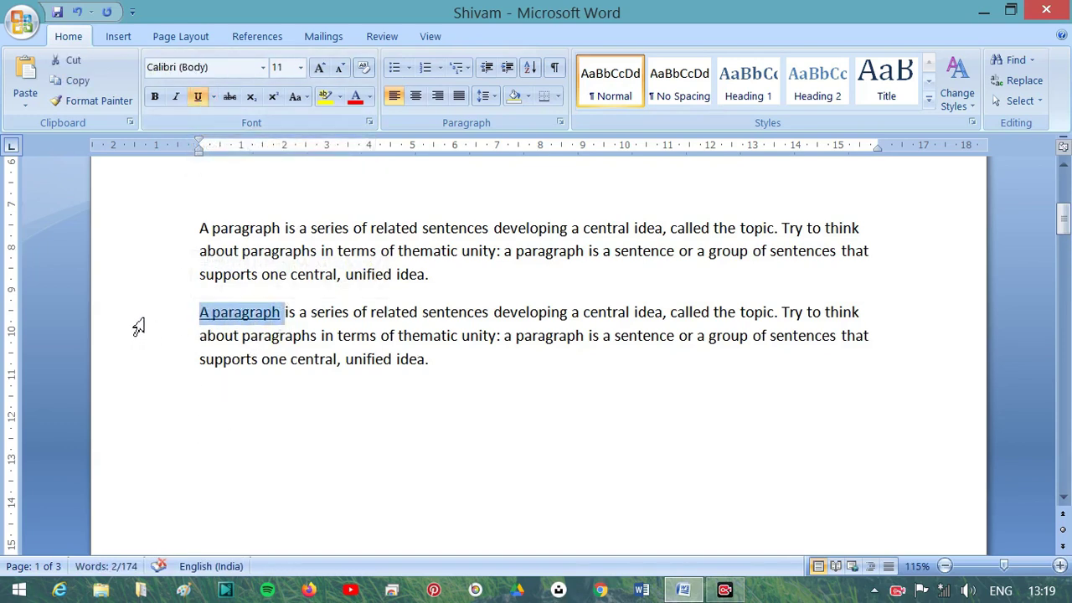
left_click(213, 96)
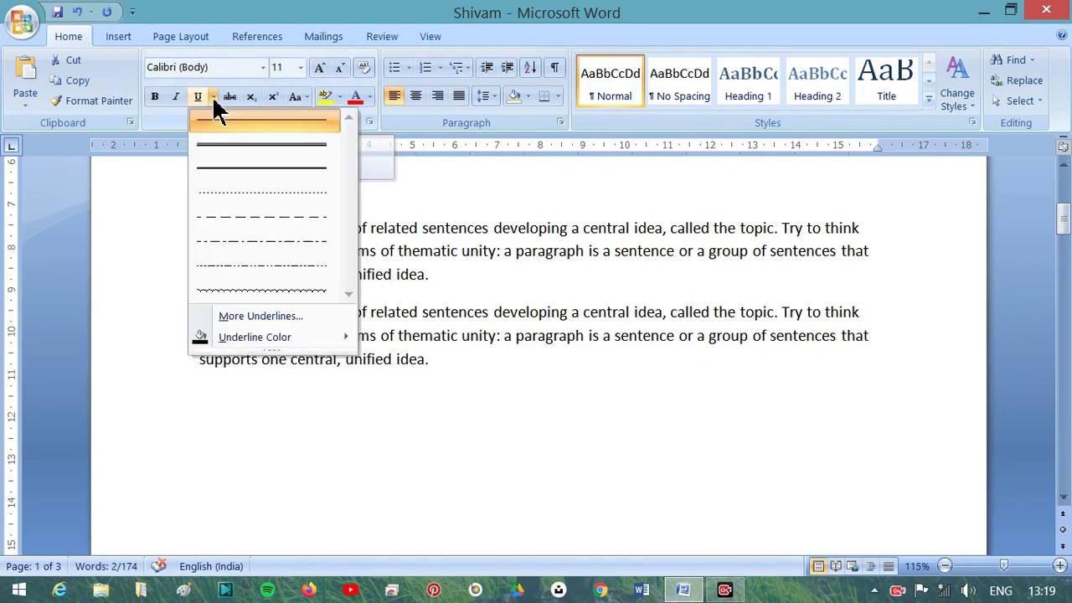
left_click(251, 144)
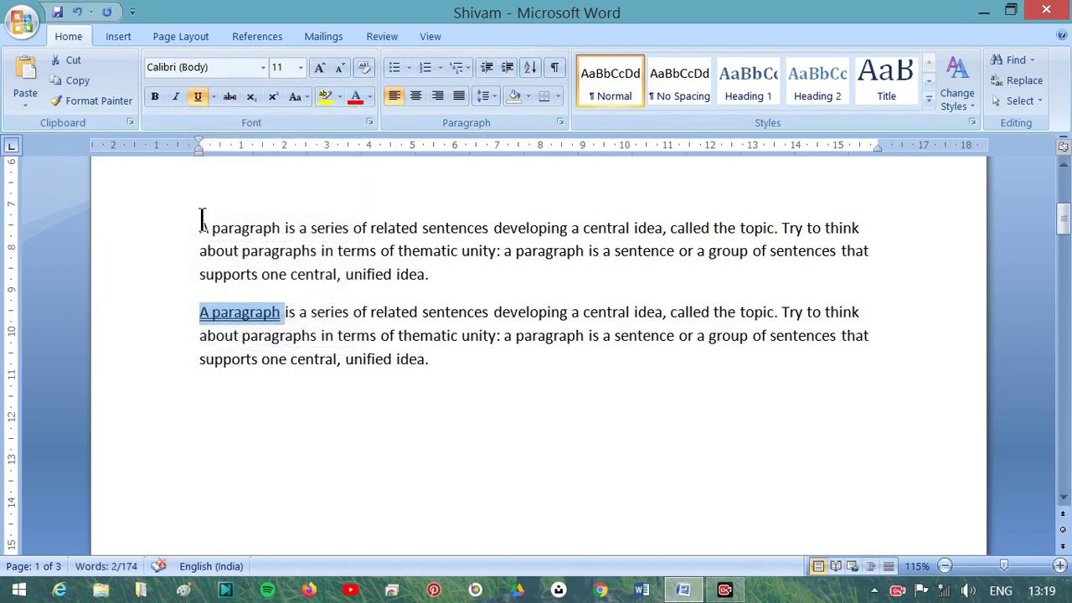
left_click(214, 97)
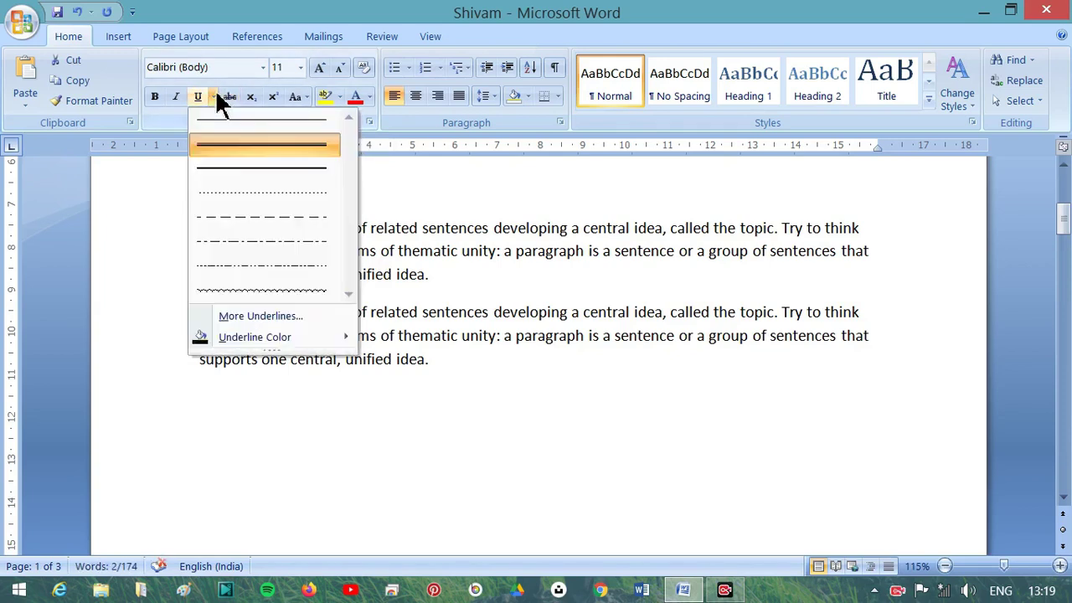
left_click(252, 290)
left_click(277, 335)
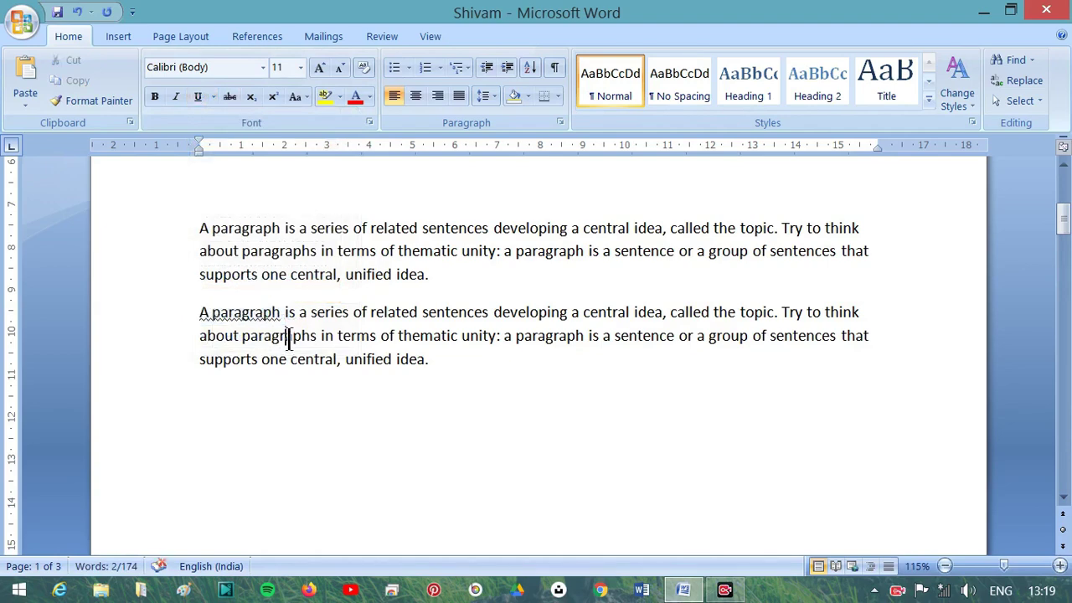
- Enlarge 'A paragraph' to 24 pt and give it a double underline
left_click_drag(287, 311, 200, 312)
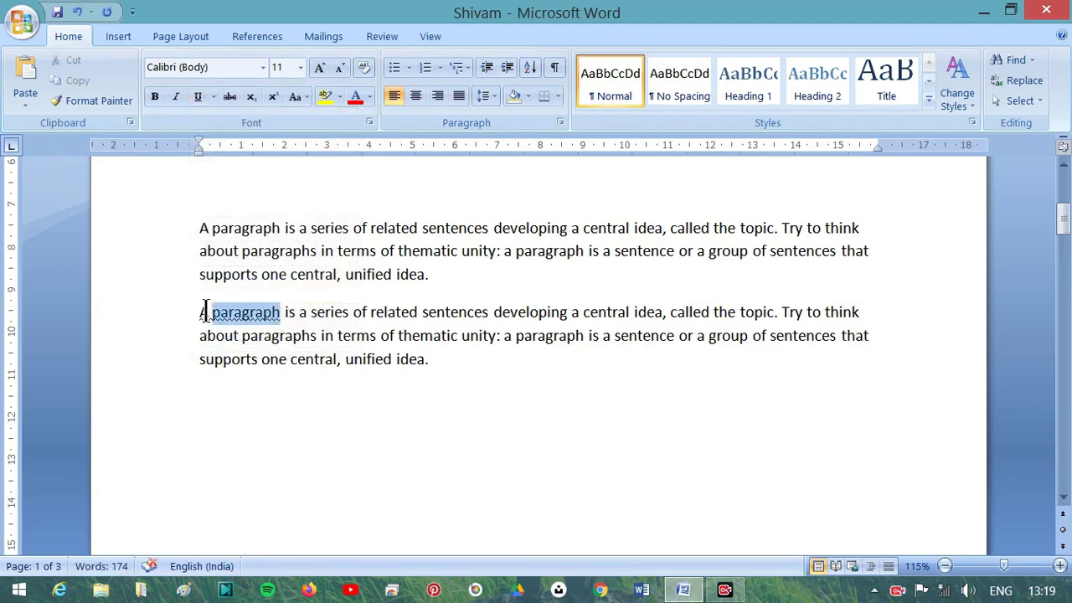
left_click(319, 67)
left_click(319, 67)
left_click(319, 67)
left_click(319, 67)
left_click(319, 67)
left_click(319, 67)
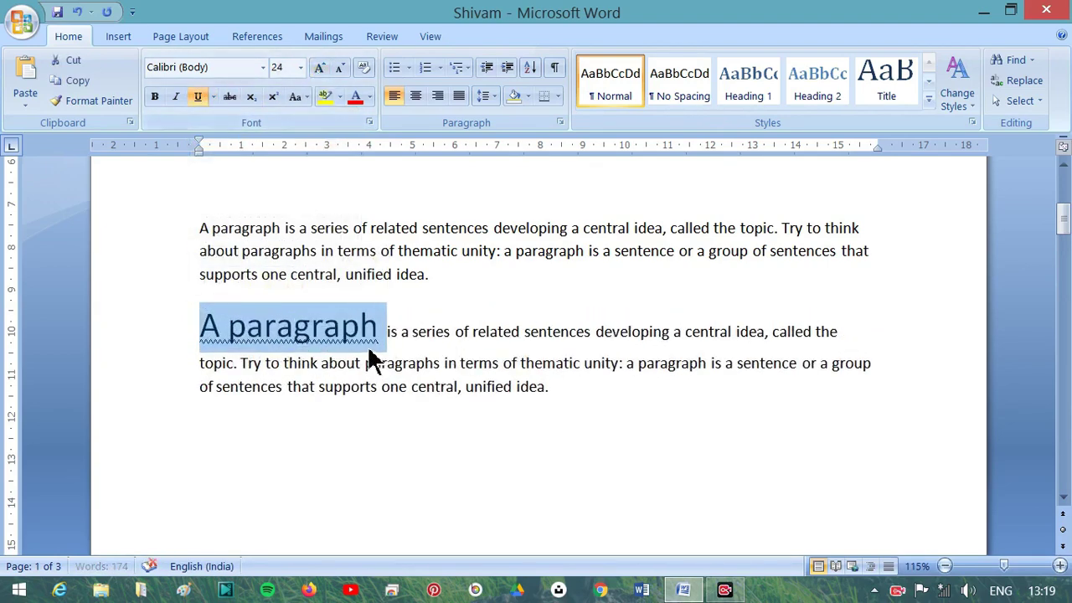
left_click(213, 98)
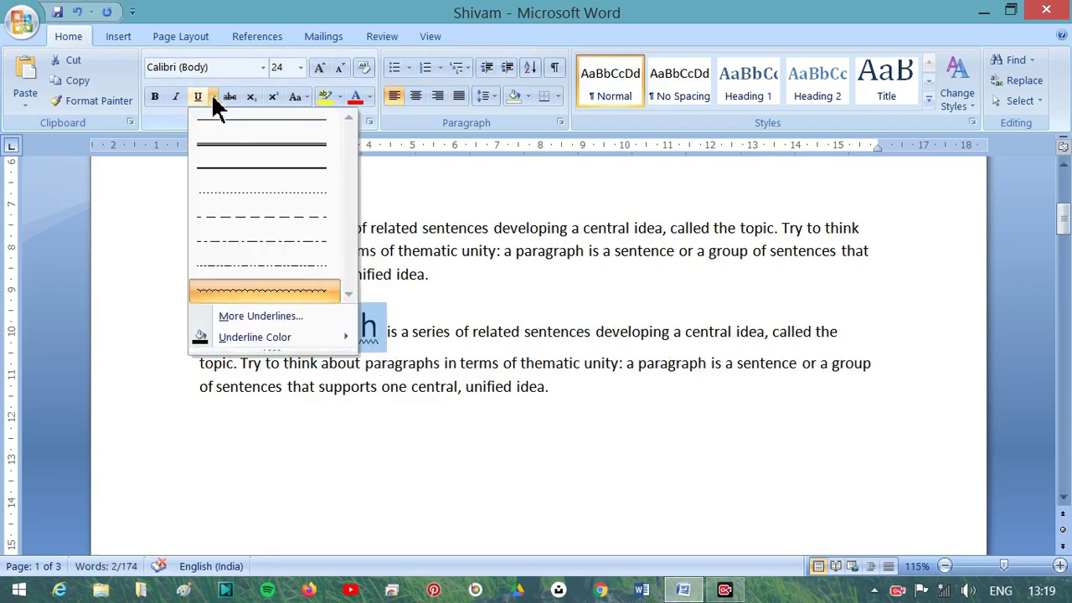
left_click(243, 141)
left_click(320, 446)
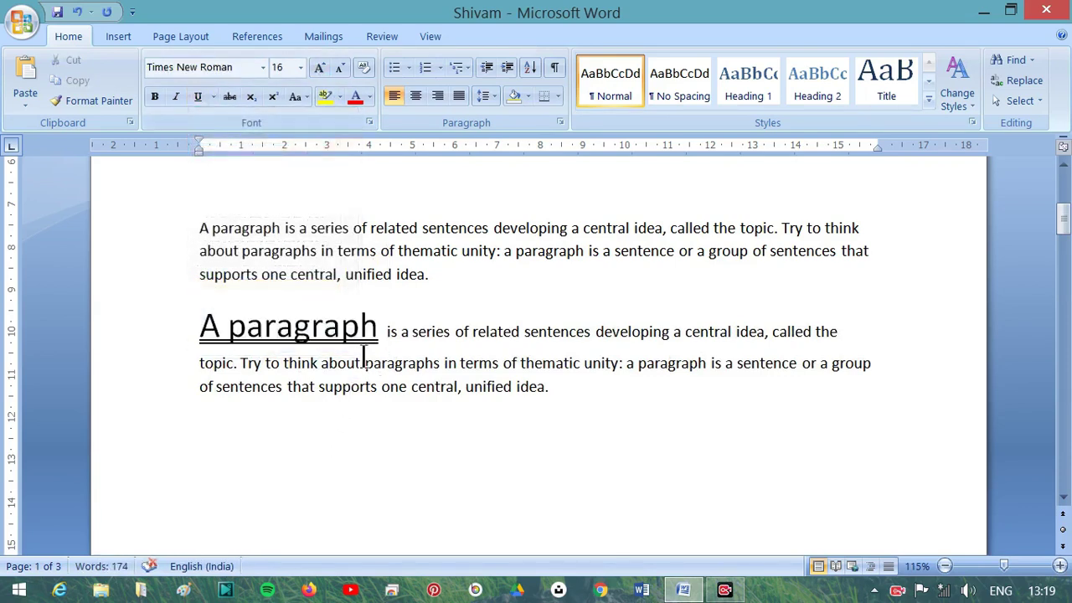
left_click_drag(378, 330, 155, 319)
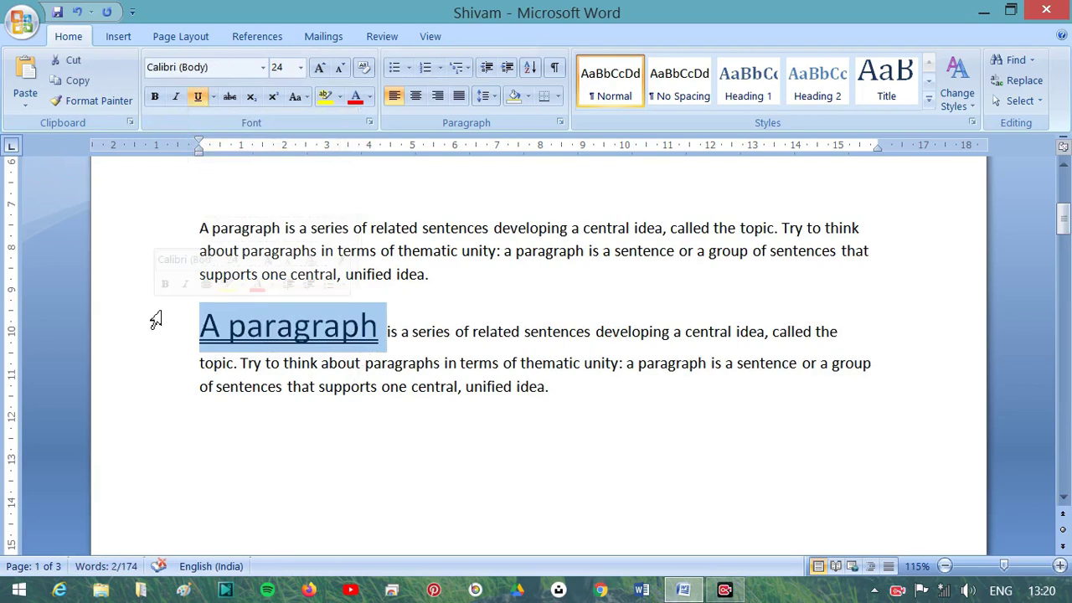
- Make 'A paragraph' bold italic and color its underline red
left_click(161, 100)
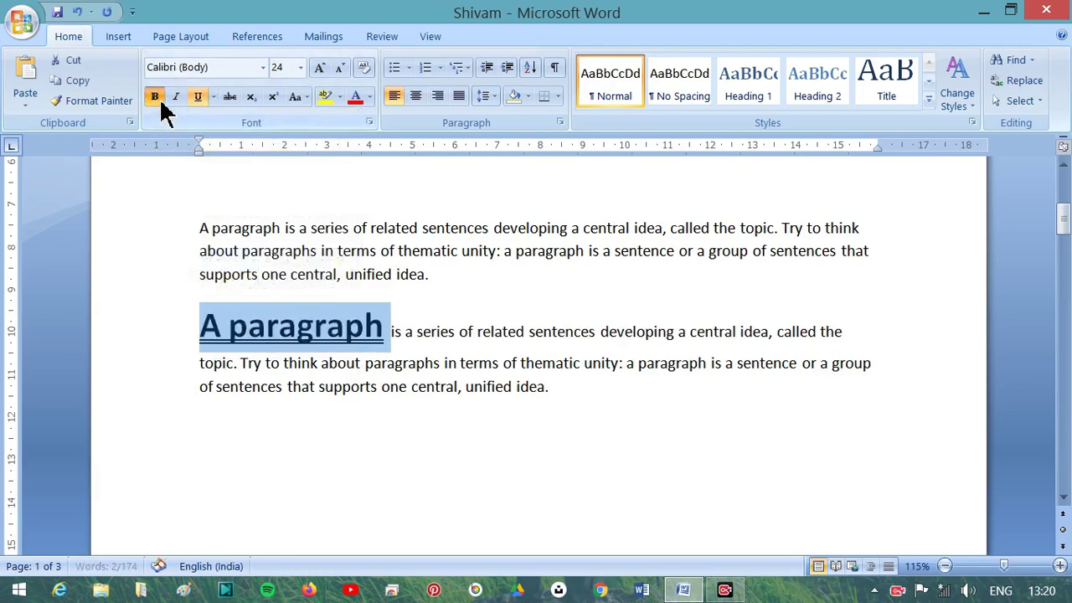
left_click(176, 99)
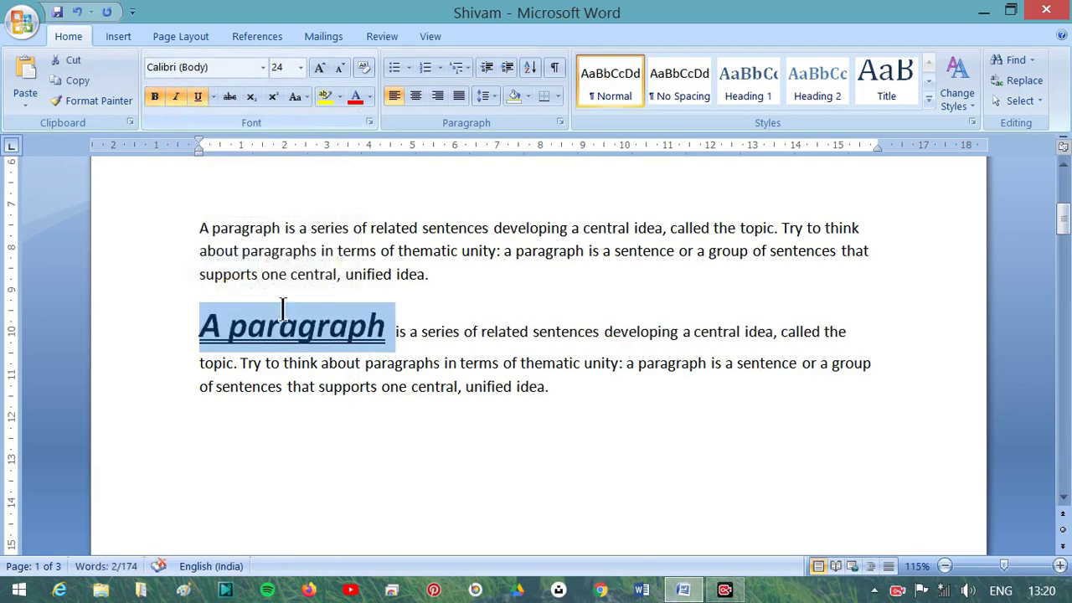
left_click(353, 386)
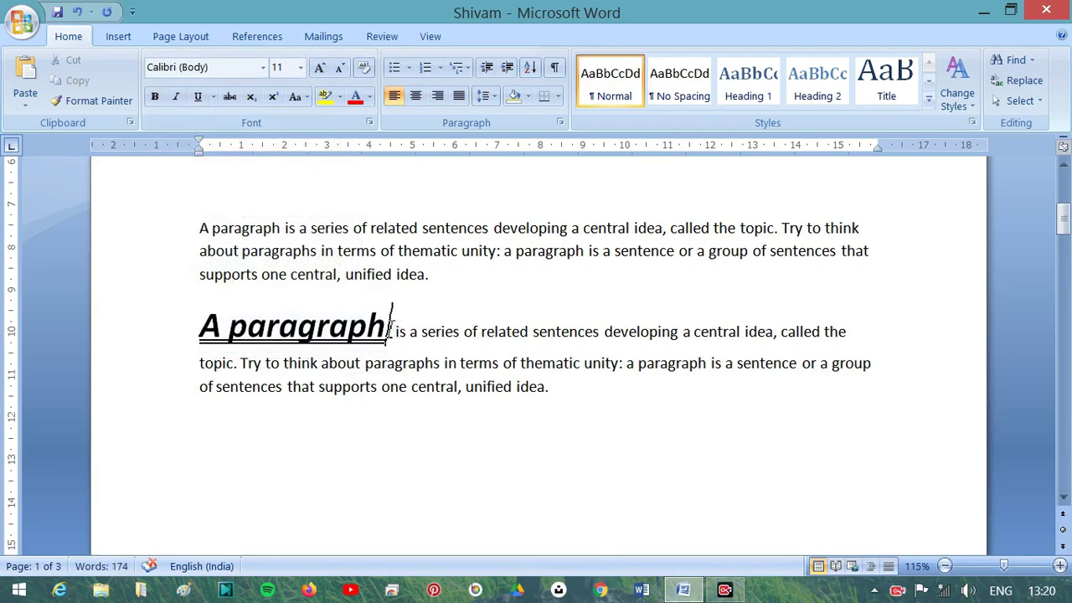
left_click_drag(392, 332, 191, 311)
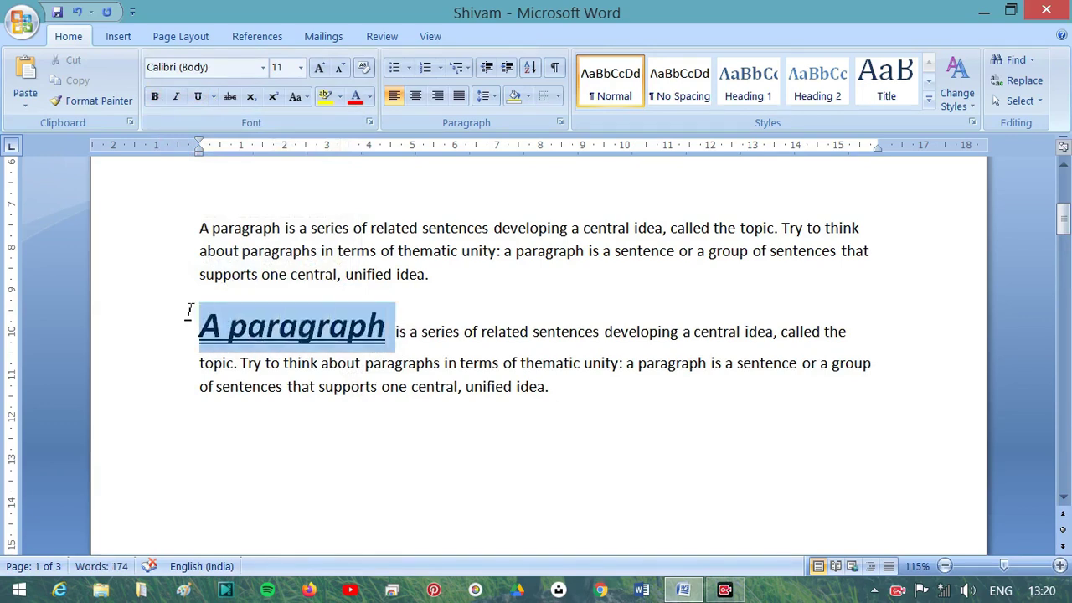
left_click(212, 98)
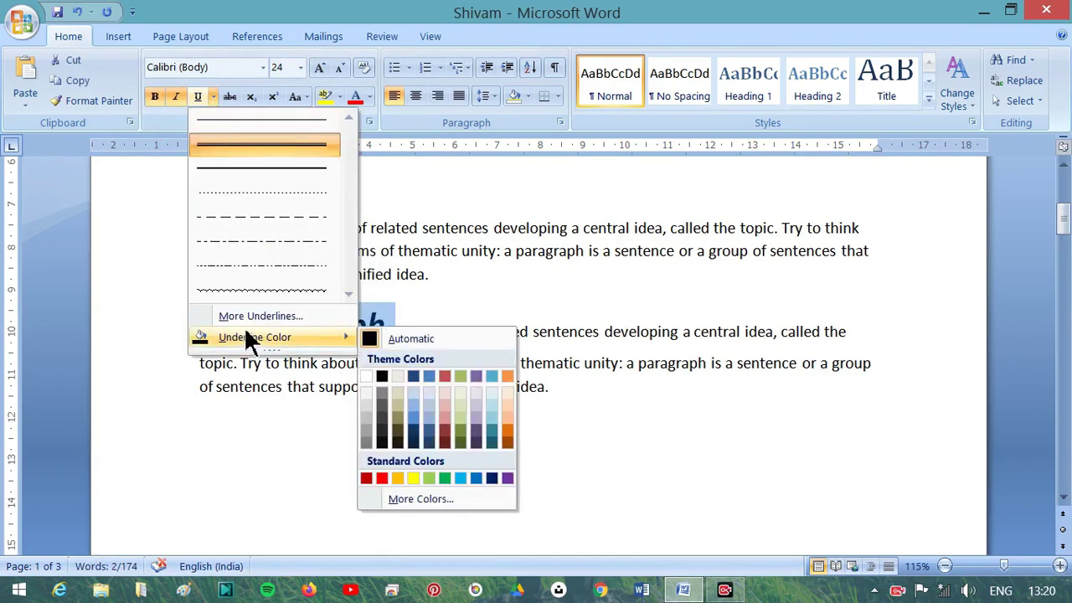
mouse_move(255, 336)
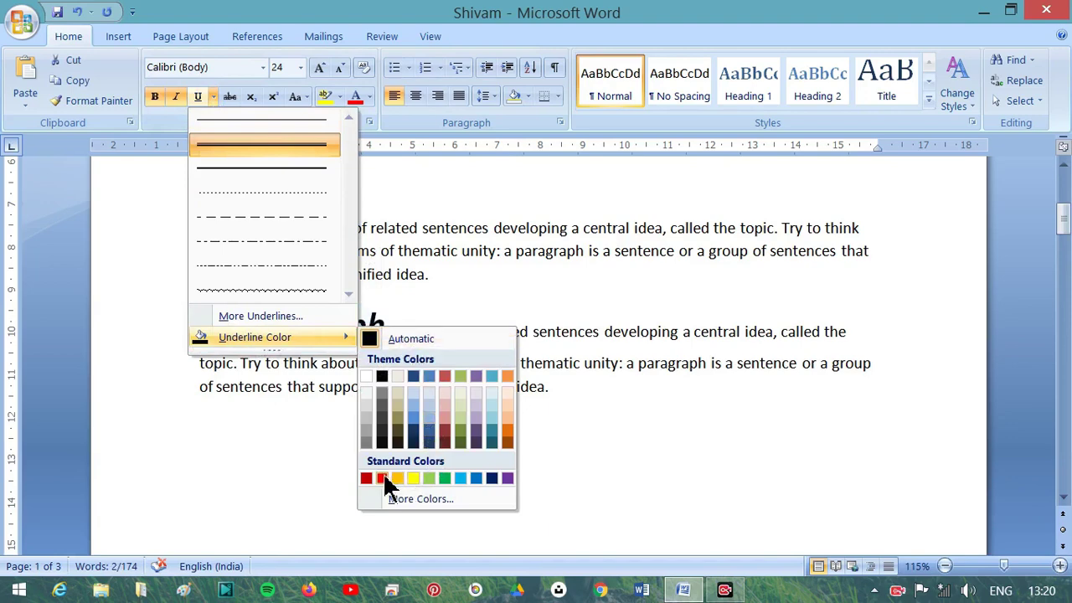
left_click(383, 480)
left_click(484, 387)
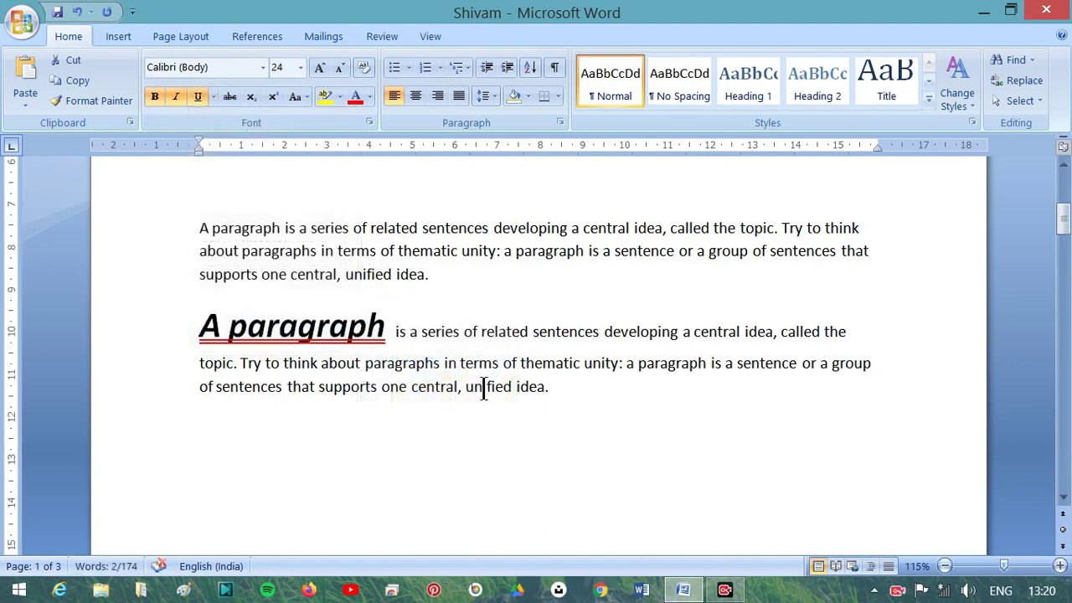
left_click(388, 334)
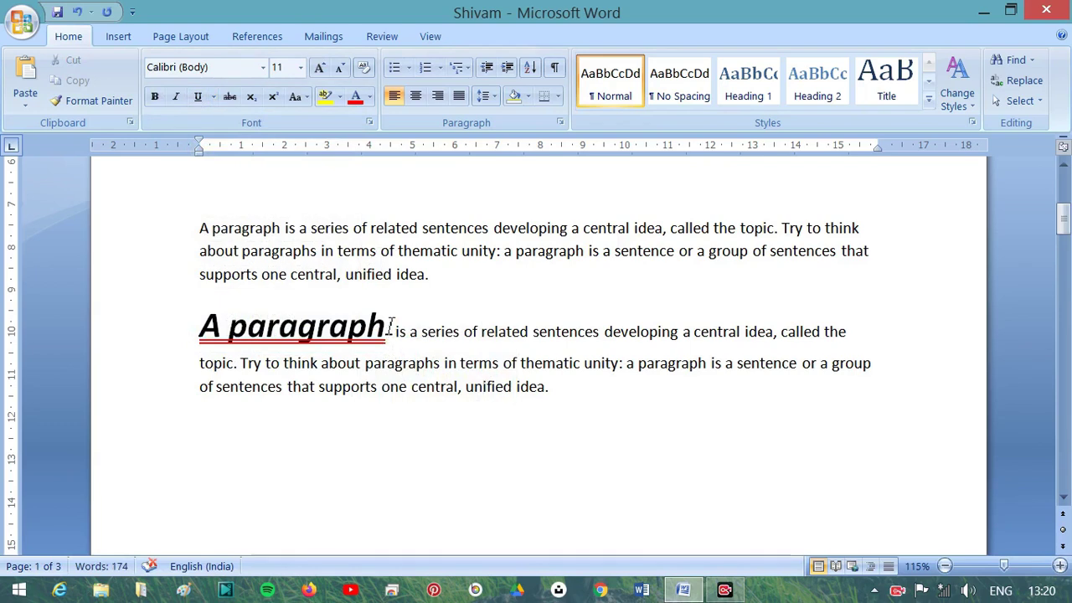
left_click(392, 332)
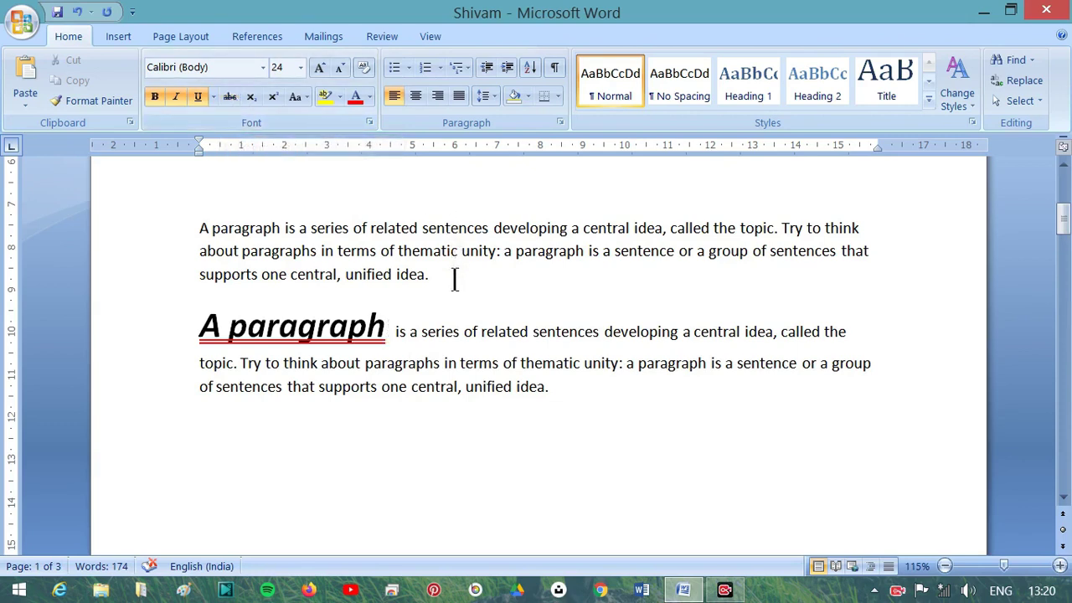
- Strike through the first 'A paragraph is a series…' paragraph and add an empty line after the second
left_click_drag(423, 275, 200, 236)
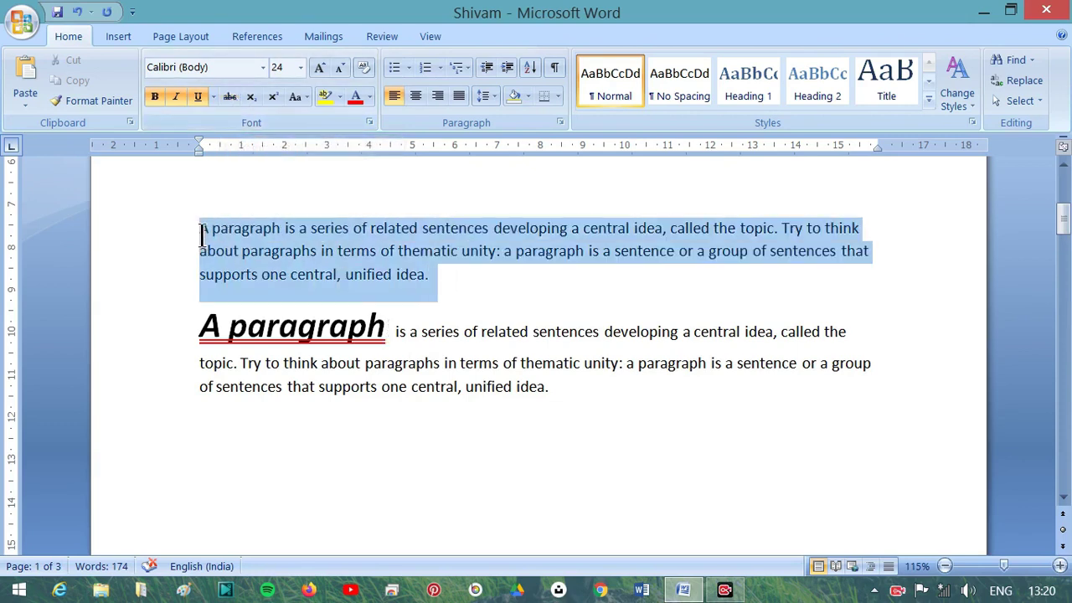
left_click(230, 98)
left_click(481, 332)
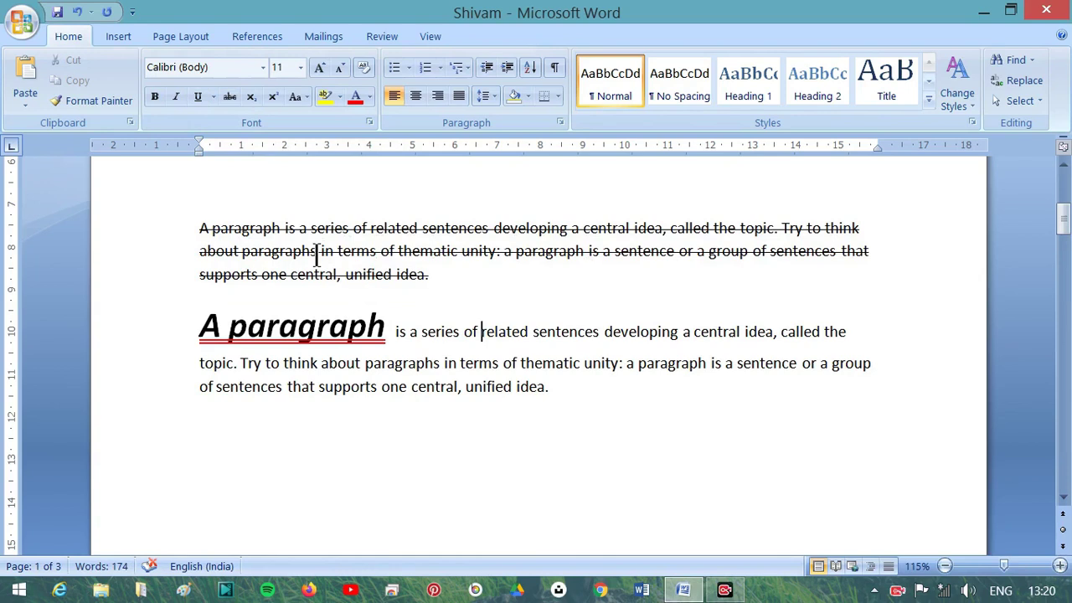
left_click(581, 390)
key("Return")
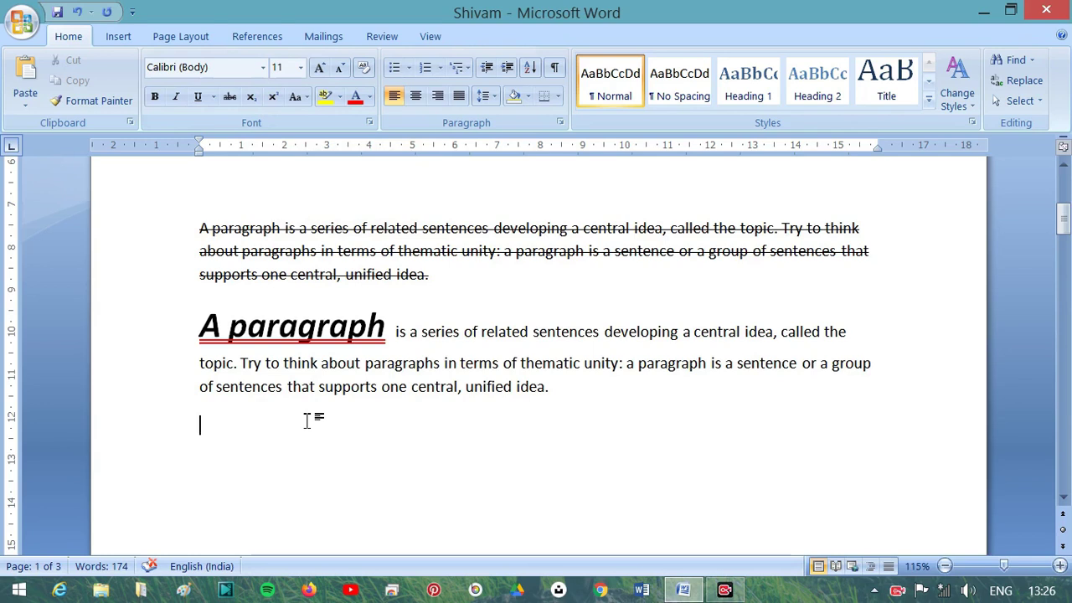
- Type CO2 and make its 2 a subscript
type("CO2")
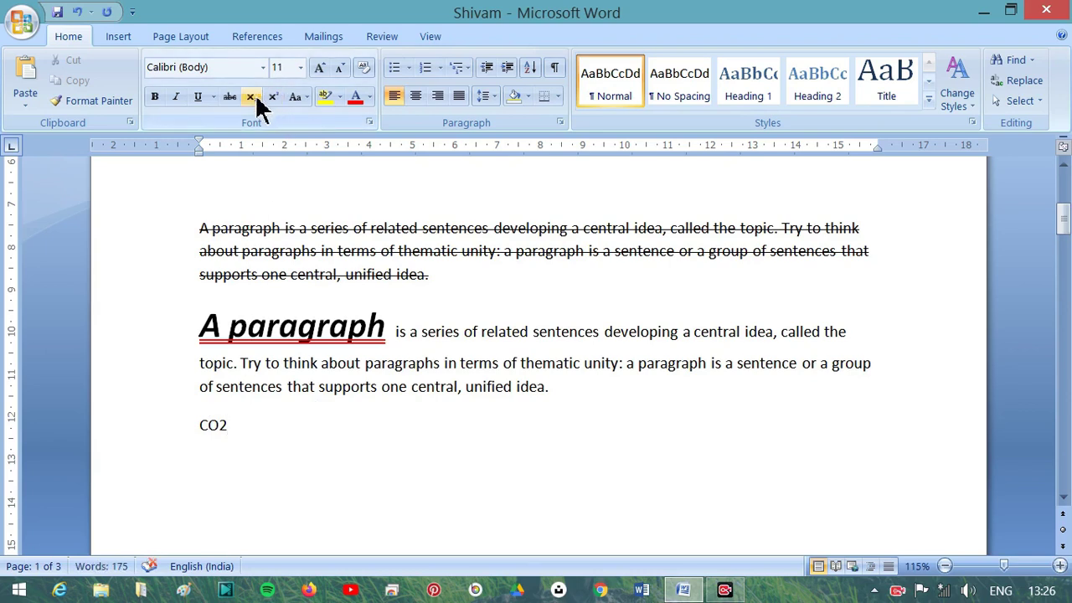
left_click_drag(229, 428, 221, 428)
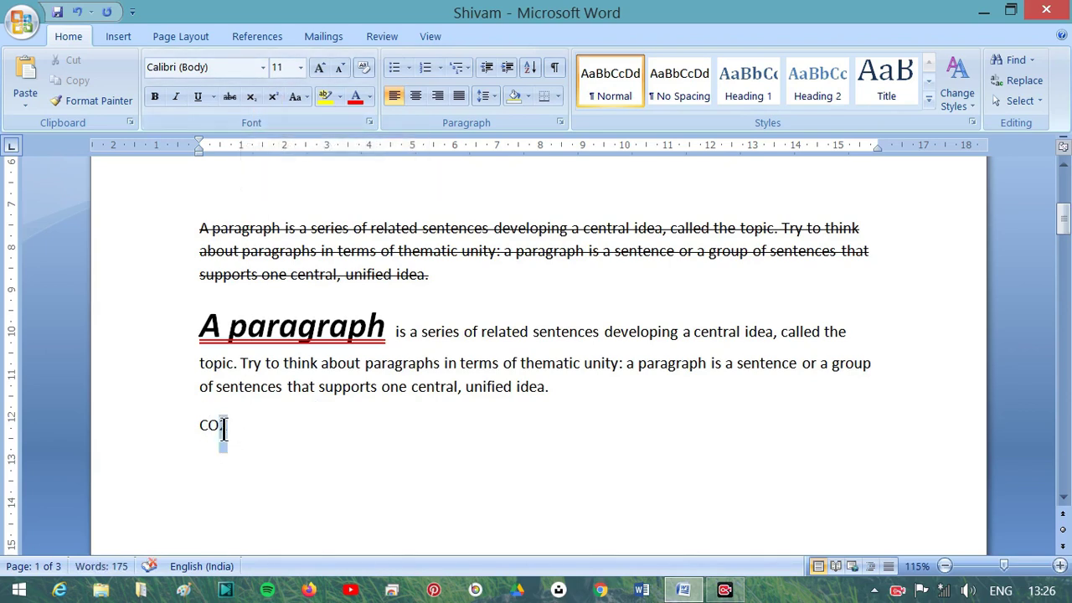
left_click(252, 98)
left_click(235, 427)
type("dfghkfds")
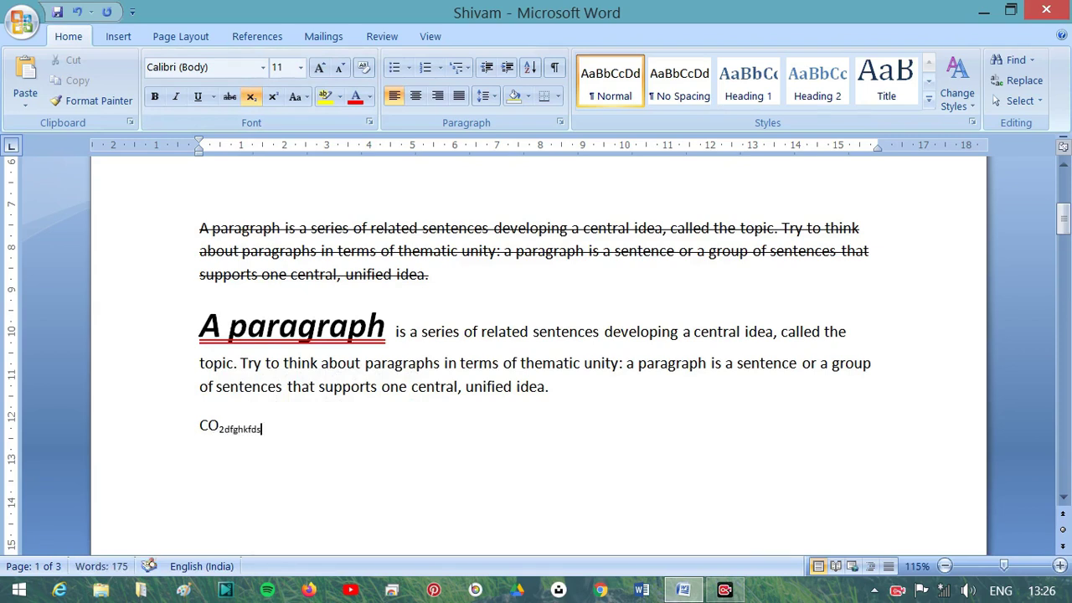
key("BackSpace")
key("BackSpace")
key("BackSpace")
key("BackSpace")
key("BackSpace")
key("BackSpace")
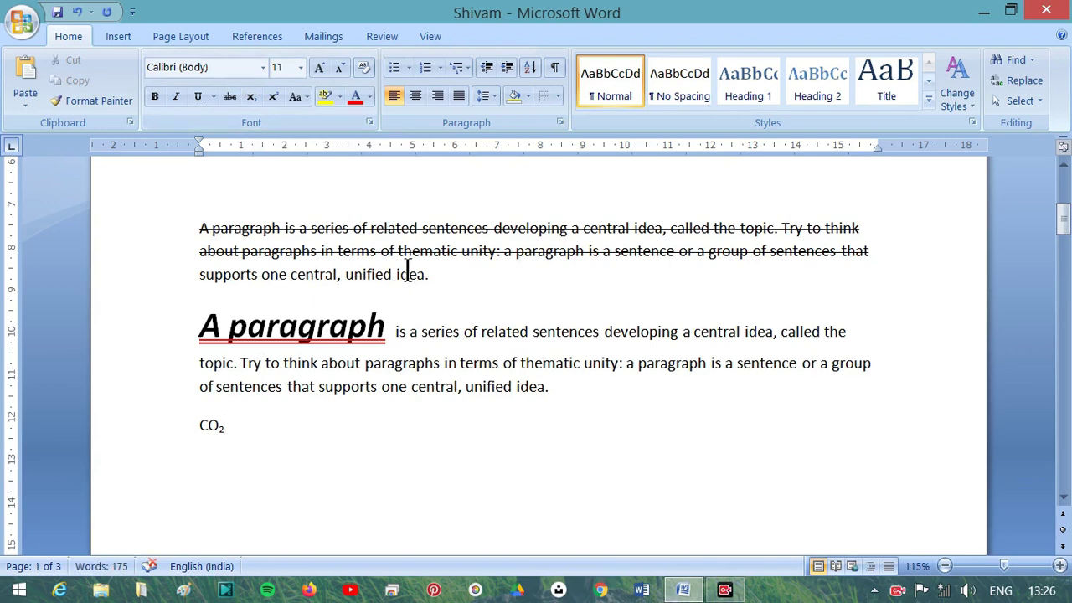
left_click(251, 97)
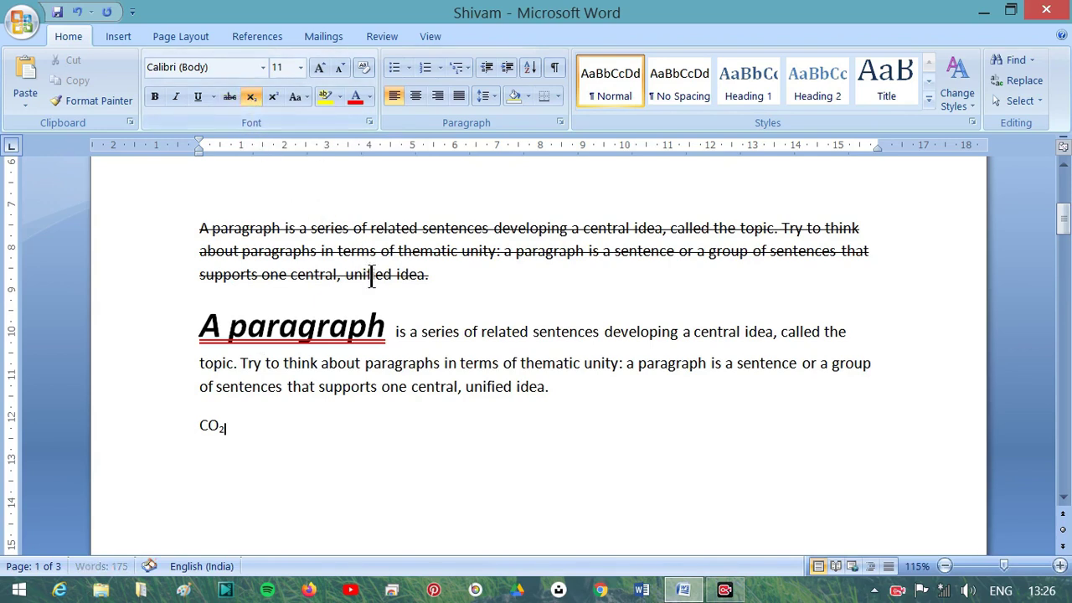
left_click(254, 97)
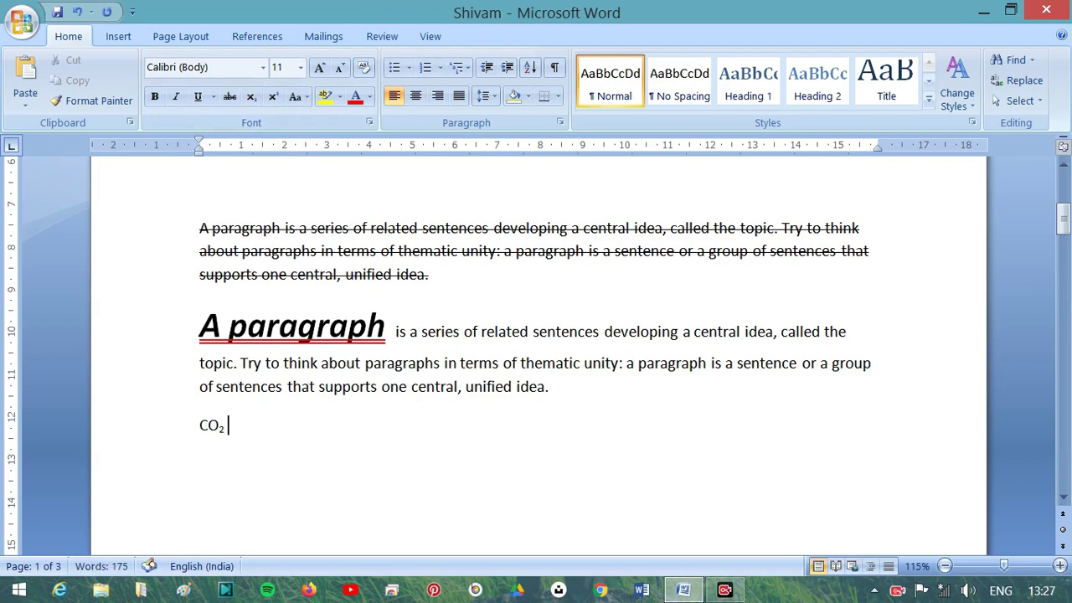
- Add H2O with a subscript 2, then type X2y3z4 on the next line
type("H")
type("20")
key("BackSpace")
type("O")
left_click_drag(247, 426, 239, 425)
left_click(250, 105)
left_click(268, 429)
left_click(279, 438)
type("X2")
type("y")
type("3")
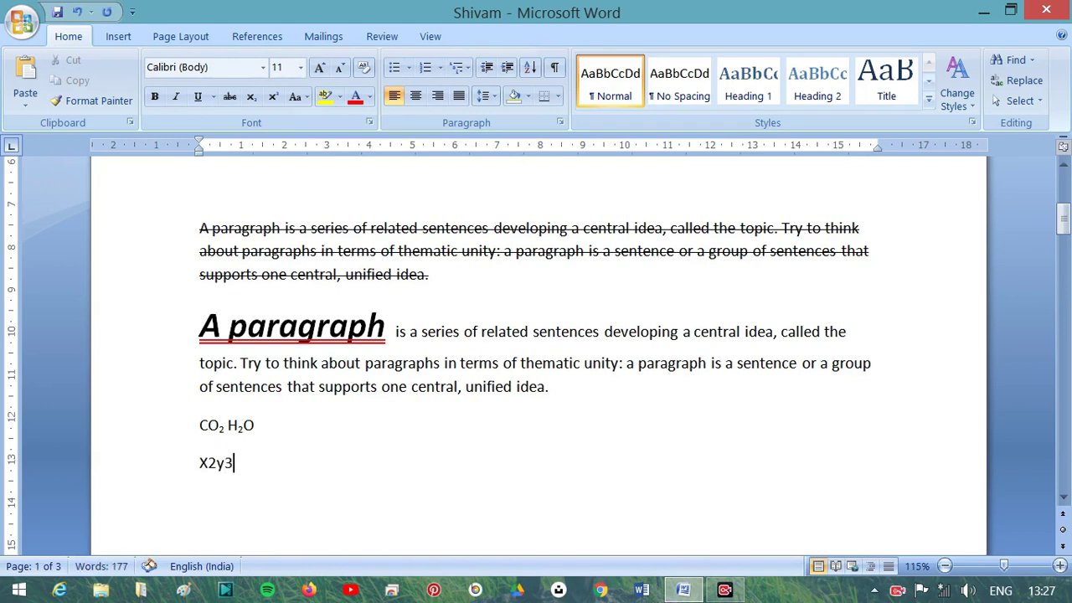
type("z4")
- Superscript the 2, 3 and 4 in X2y3z4 so it reads X²y³z⁴
left_click_drag(217, 463, 208, 463)
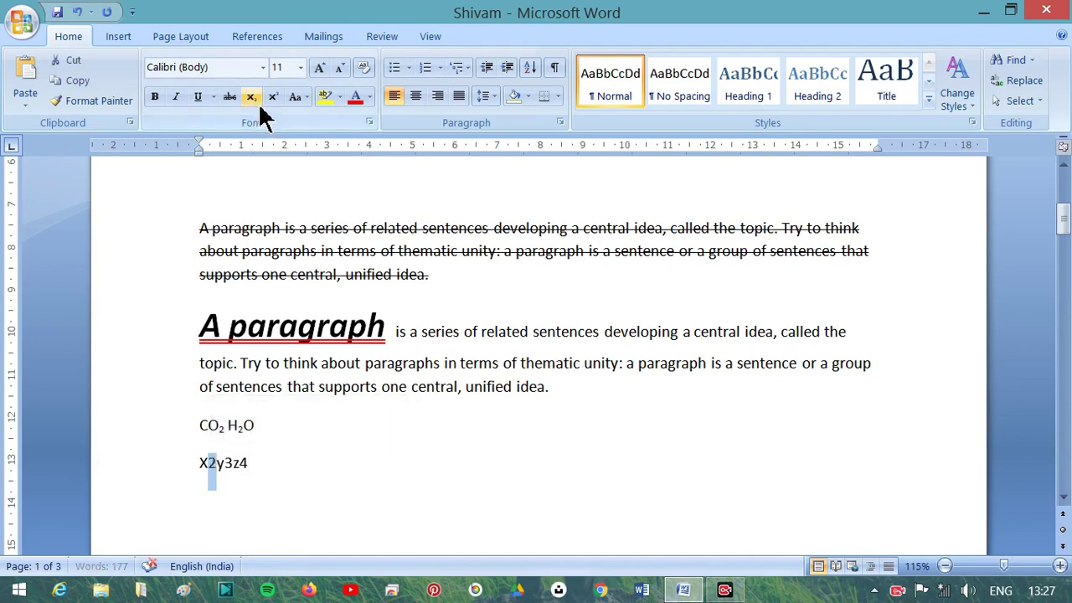
left_click(272, 97)
left_click(237, 463)
left_click_drag(222, 463, 228, 463)
left_click(273, 97)
left_click_drag(258, 463, 234, 463)
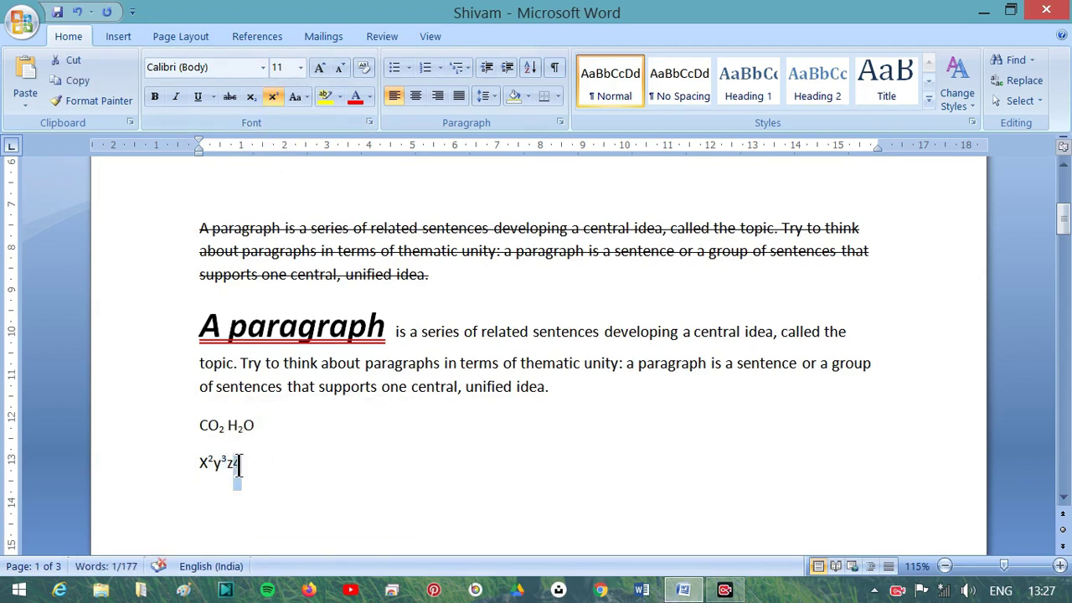
left_click(275, 98)
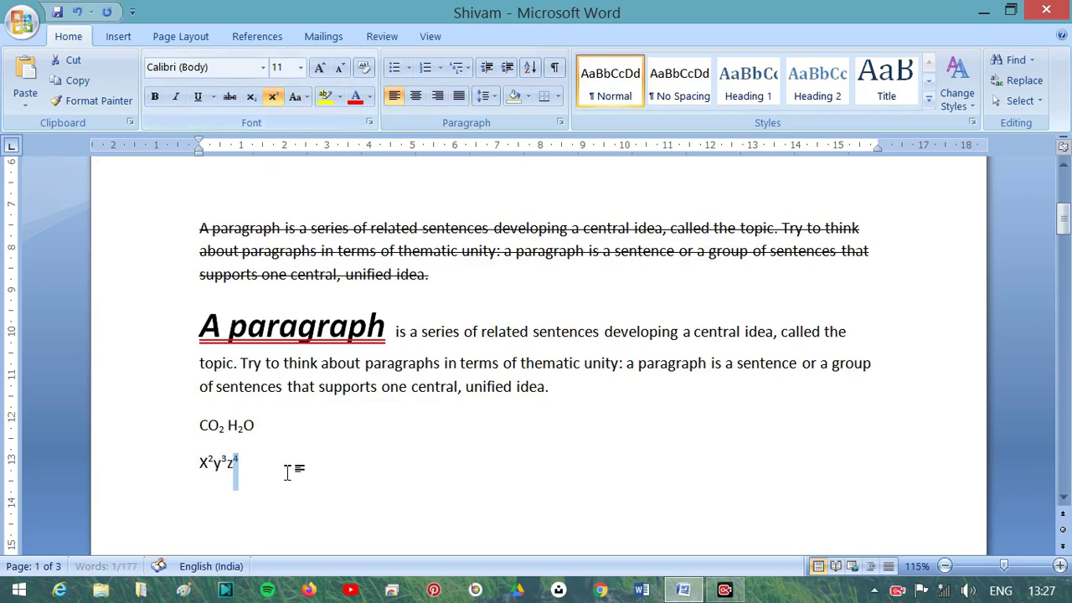
left_click(241, 469)
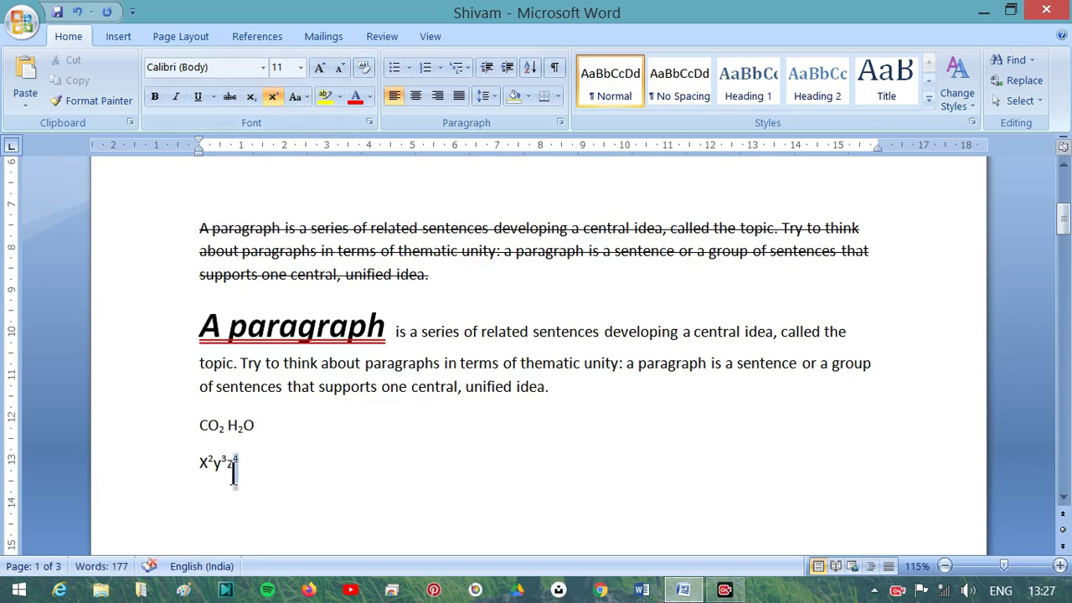
left_click_drag(239, 465, 226, 465)
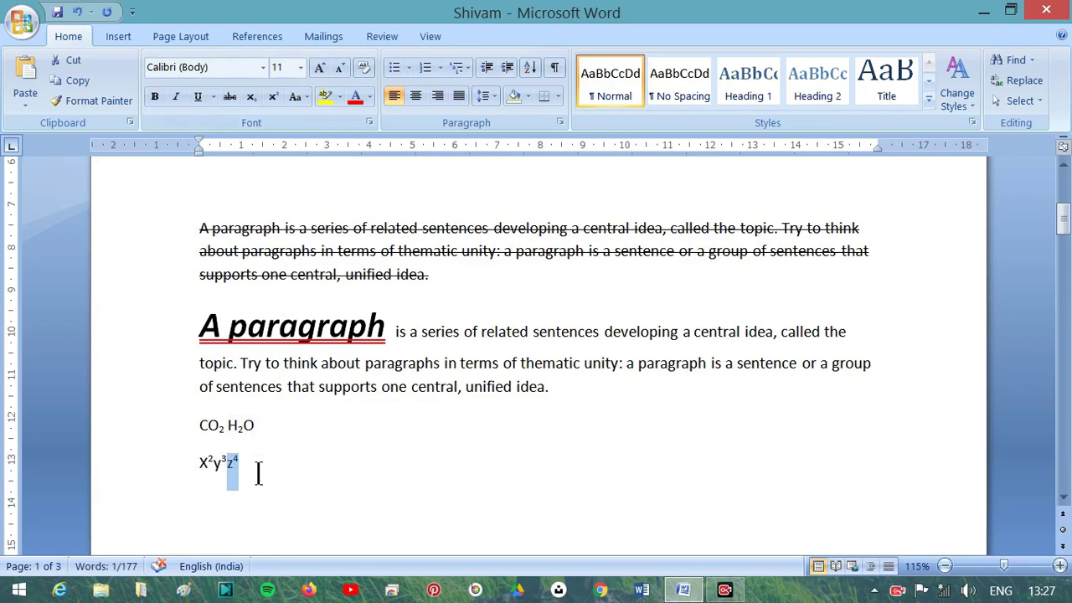
left_click(260, 473)
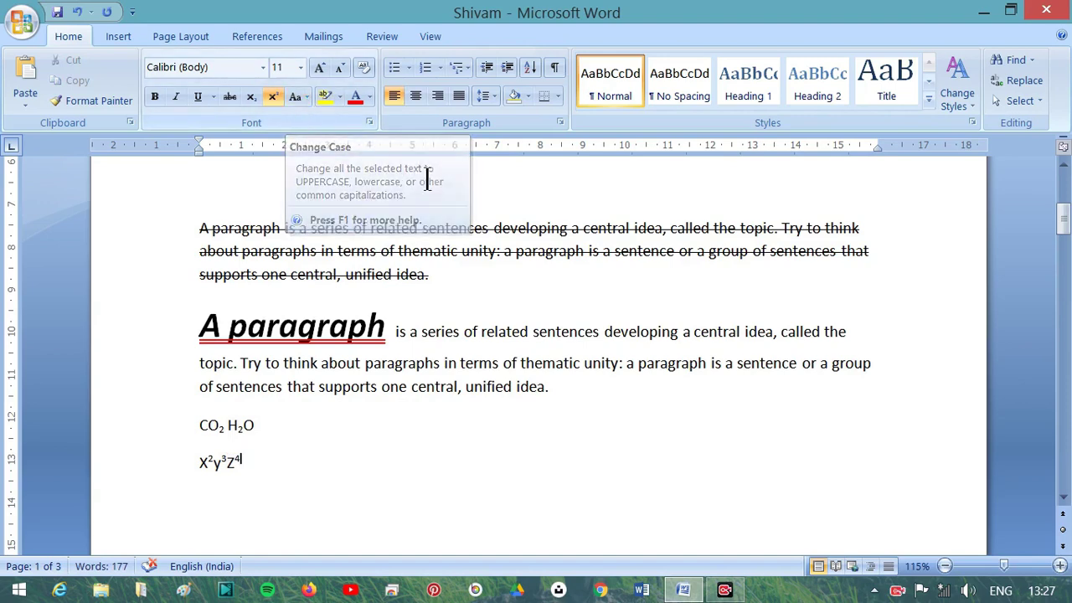
scroll(570, 315, "up", 5)
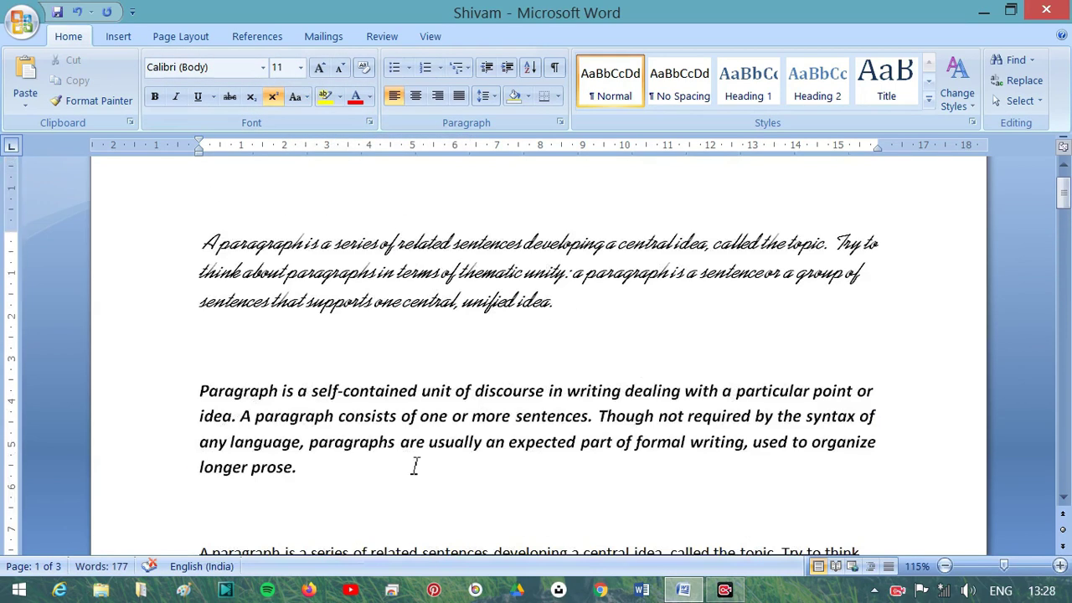
- Change the bold-italic paragraph to UPPERCASE, lowercase, then Capitalize Each Word
left_click_drag(305, 477, 214, 407)
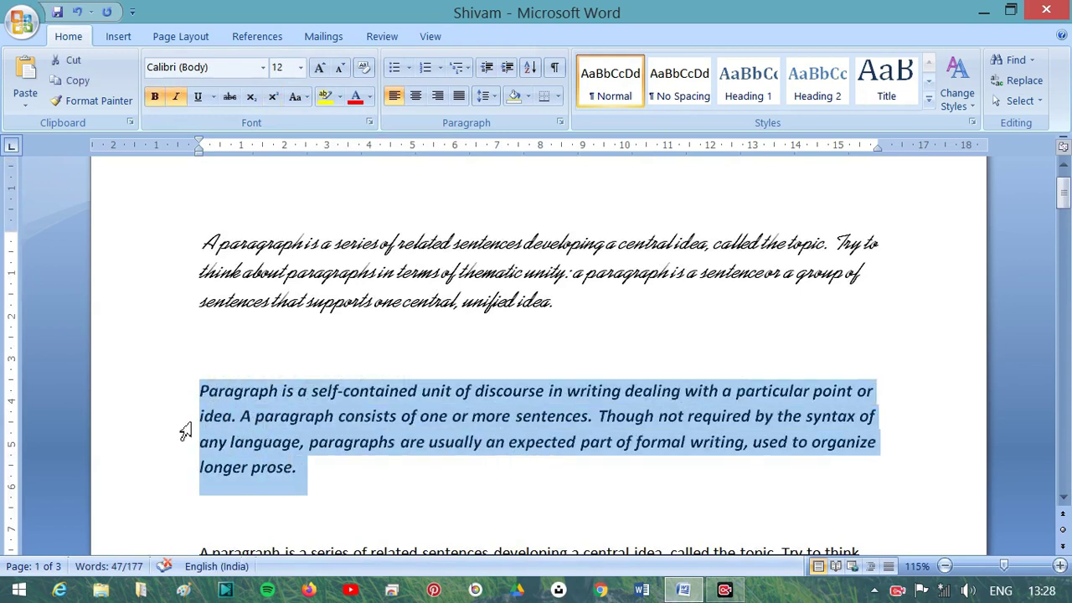
left_click(322, 458)
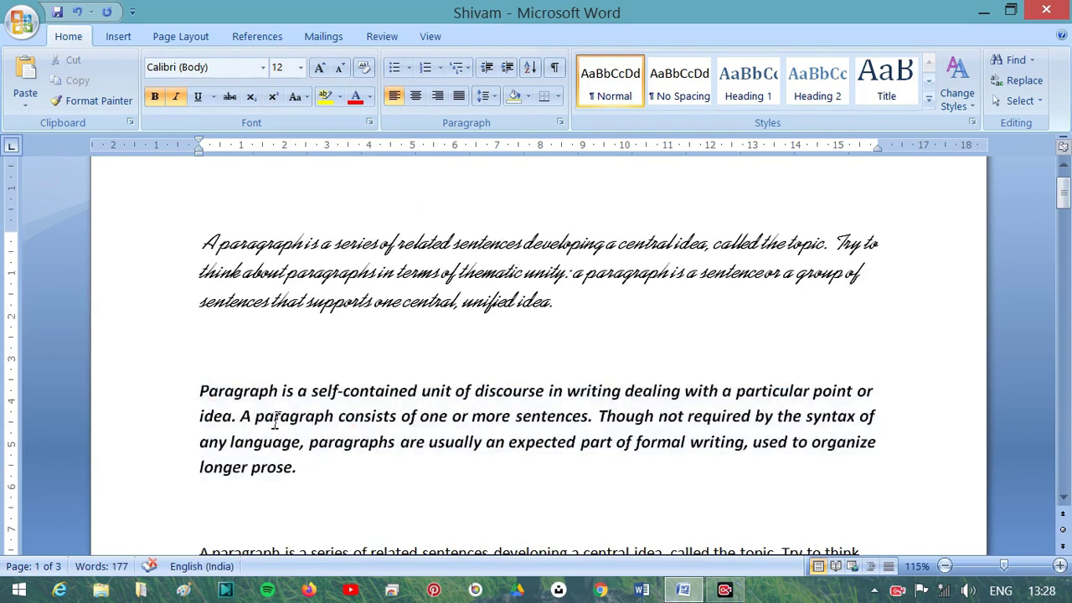
left_click_drag(204, 394, 211, 393)
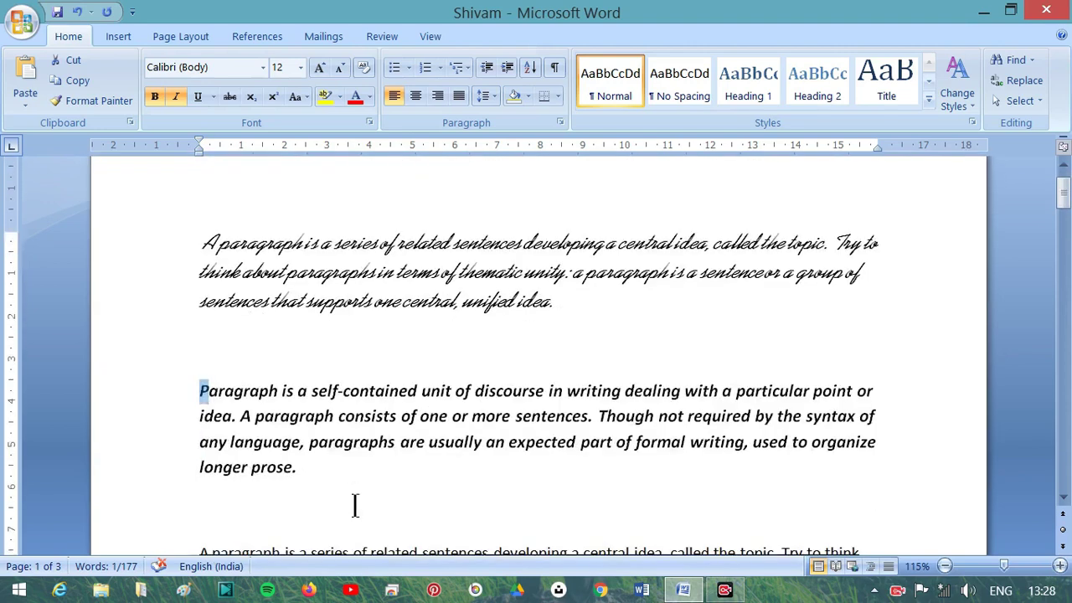
left_click_drag(311, 474, 200, 389)
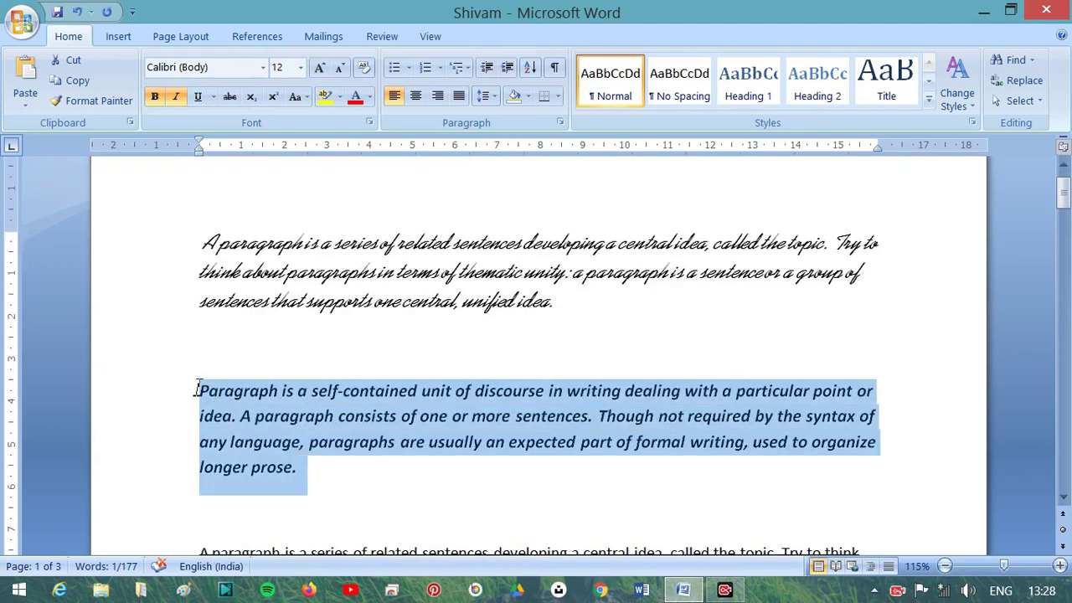
left_click(301, 98)
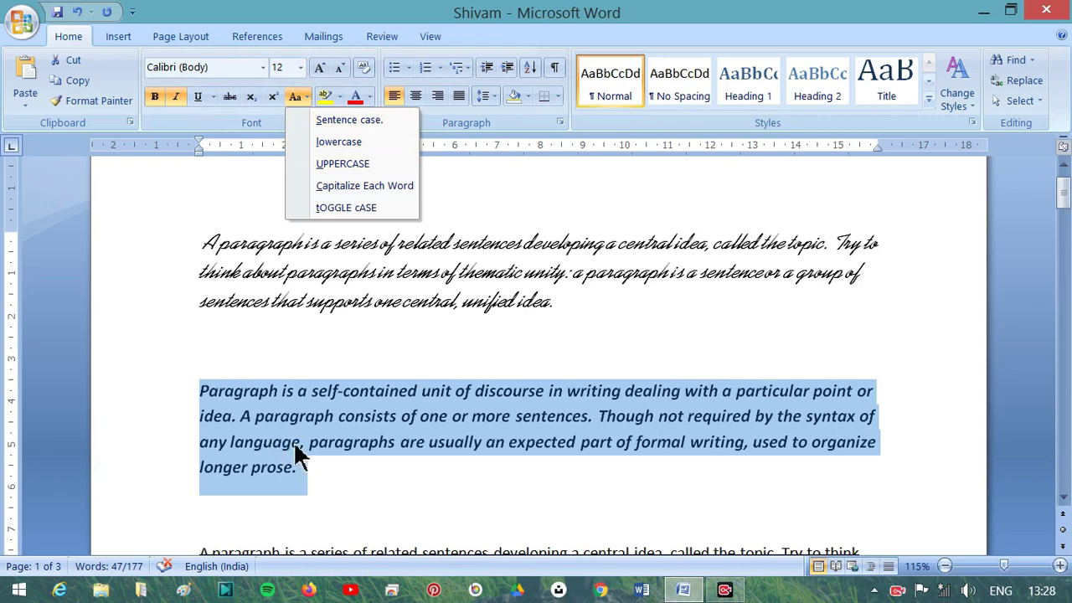
left_click(383, 163)
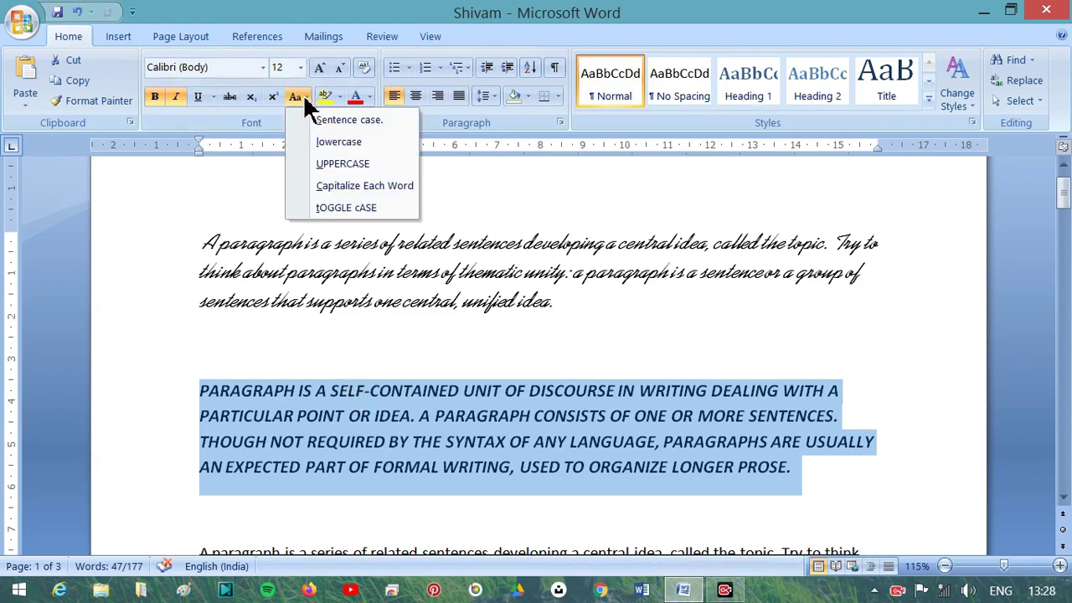
left_click(326, 142)
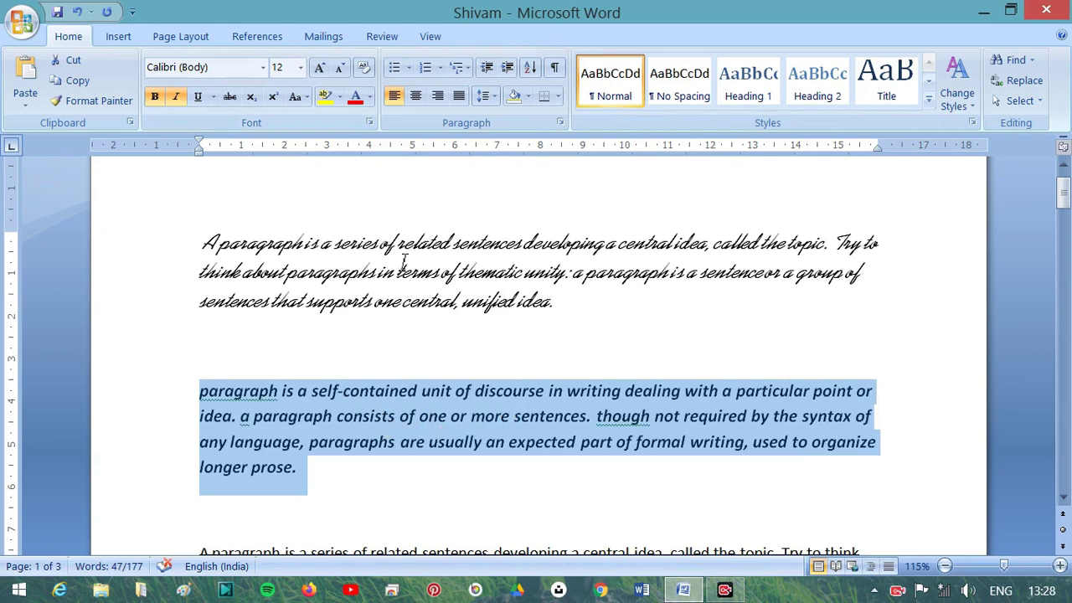
left_click(298, 96)
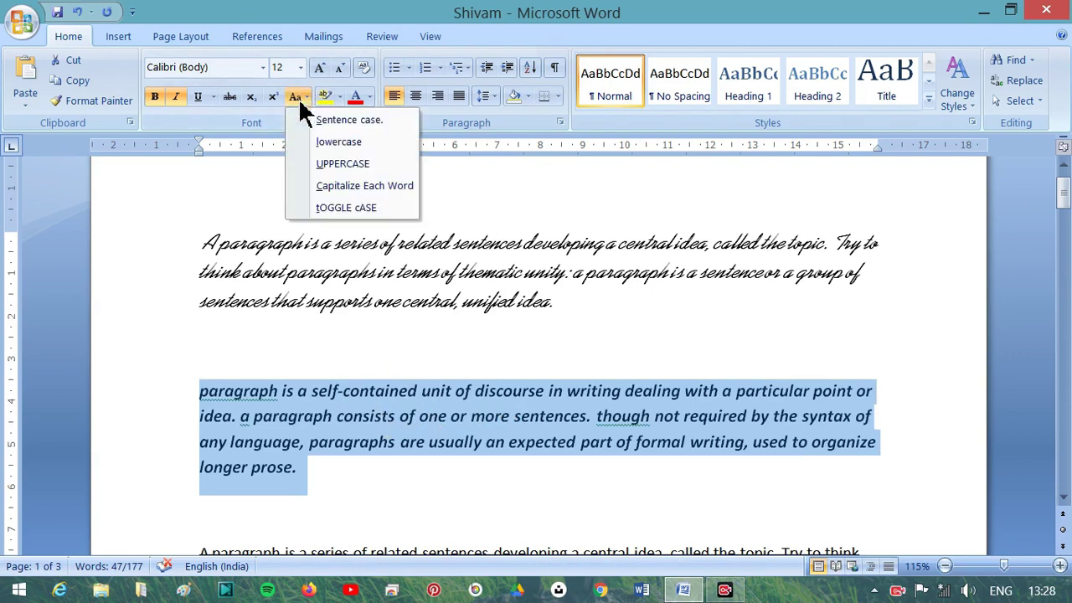
left_click(335, 187)
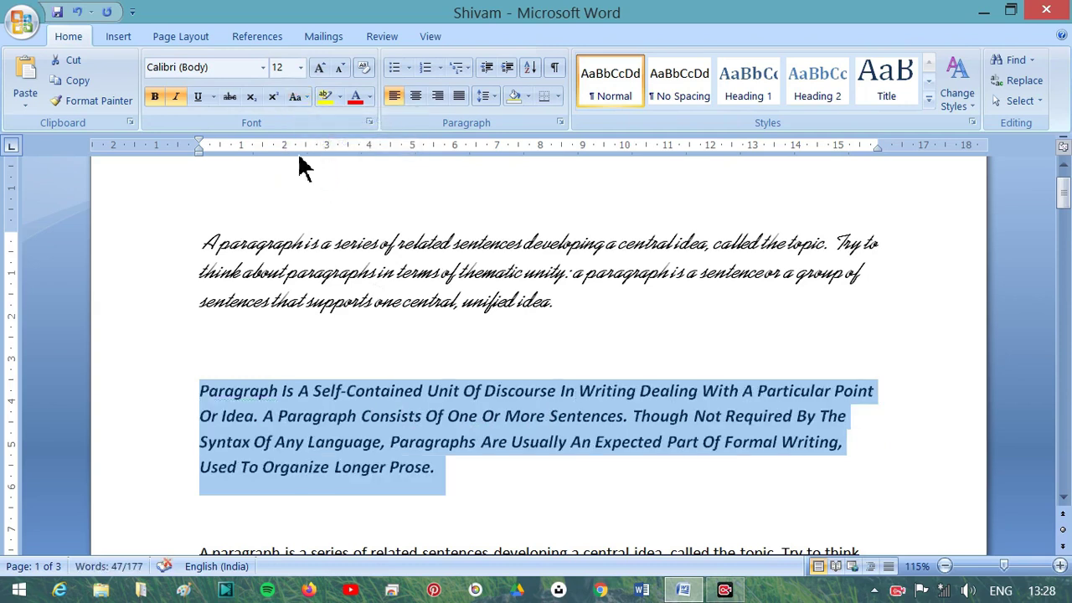
- Check the case options on the P of Particular, closing them without changes
left_click(165, 444)
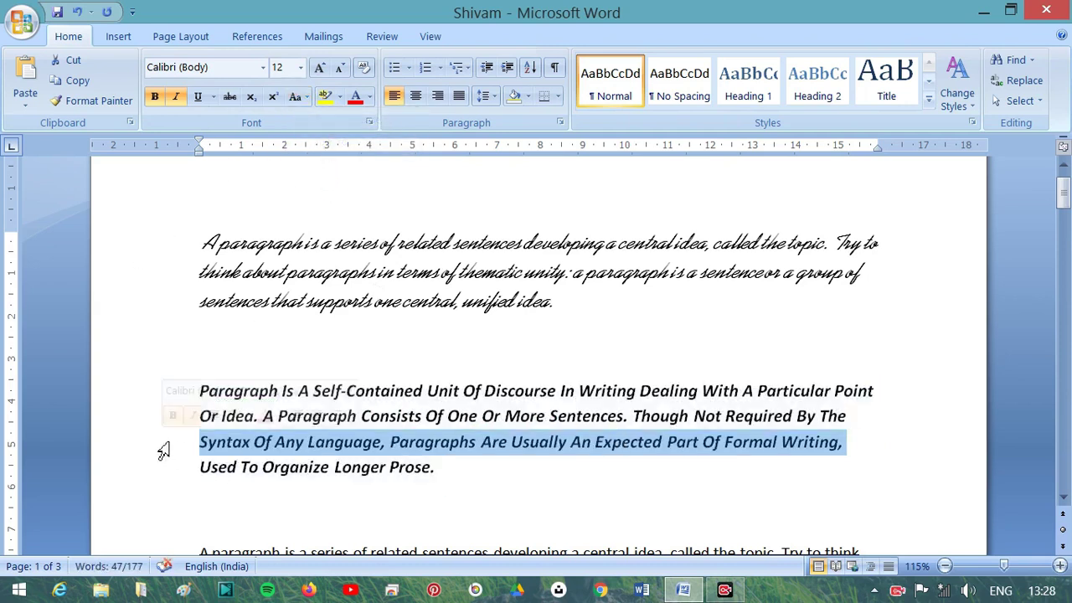
left_click(614, 416)
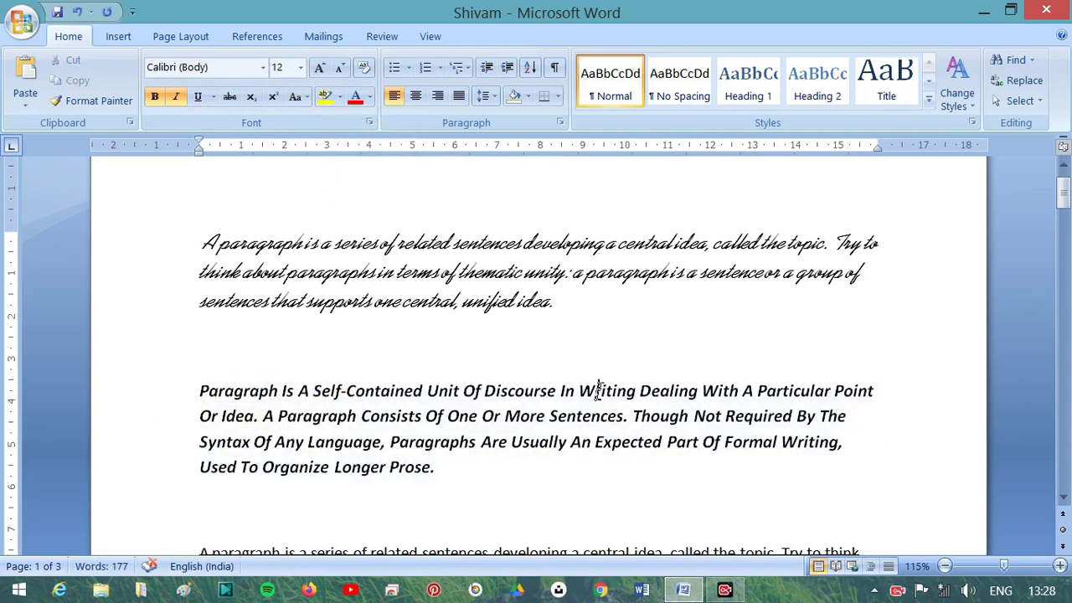
left_click_drag(580, 391, 591, 391)
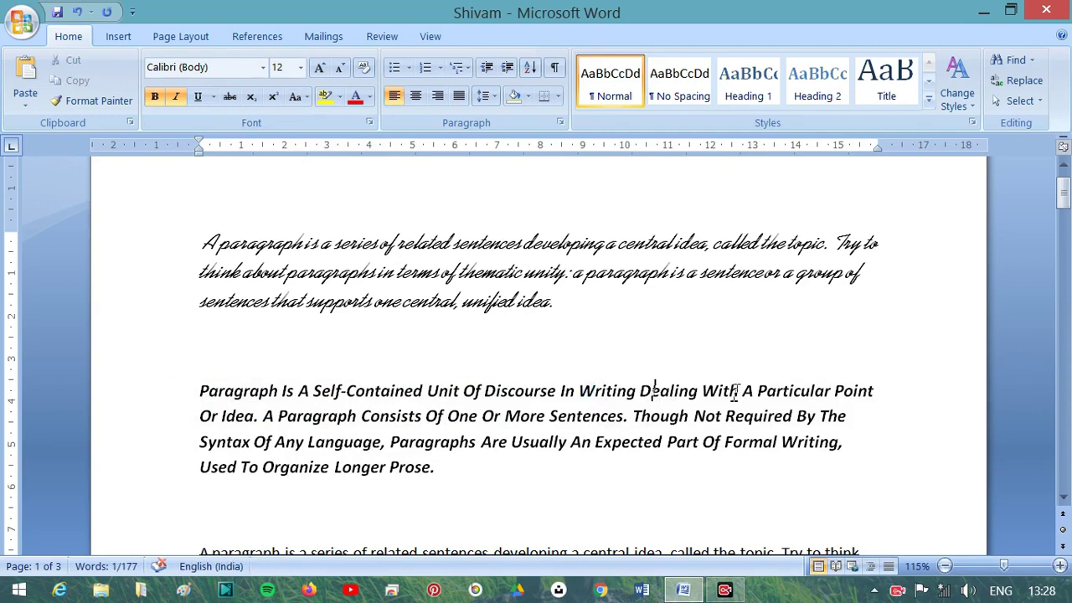
left_click_drag(757, 391, 768, 391)
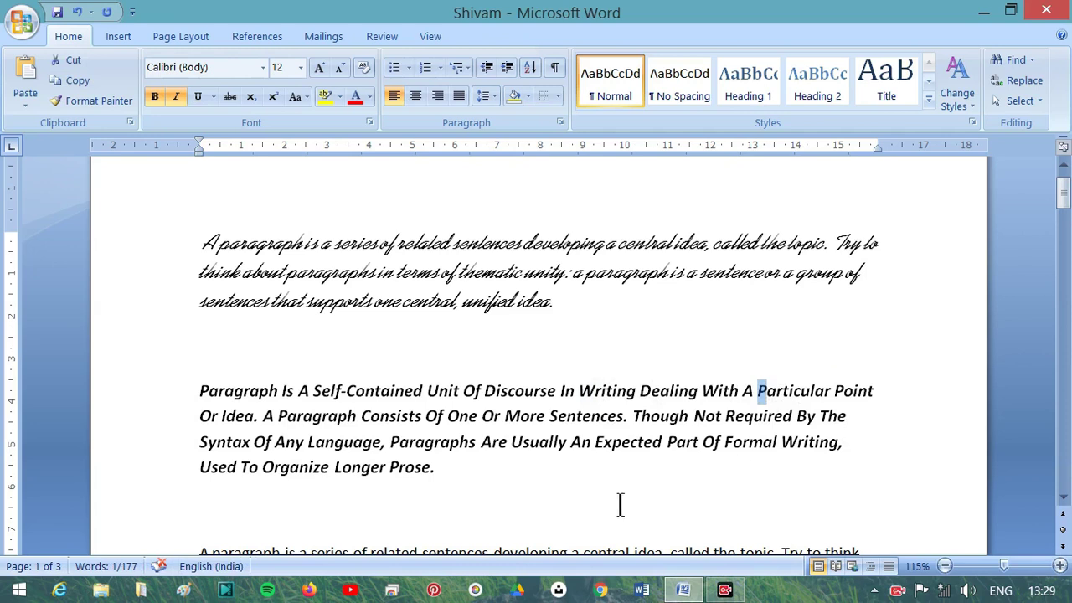
left_click(295, 97)
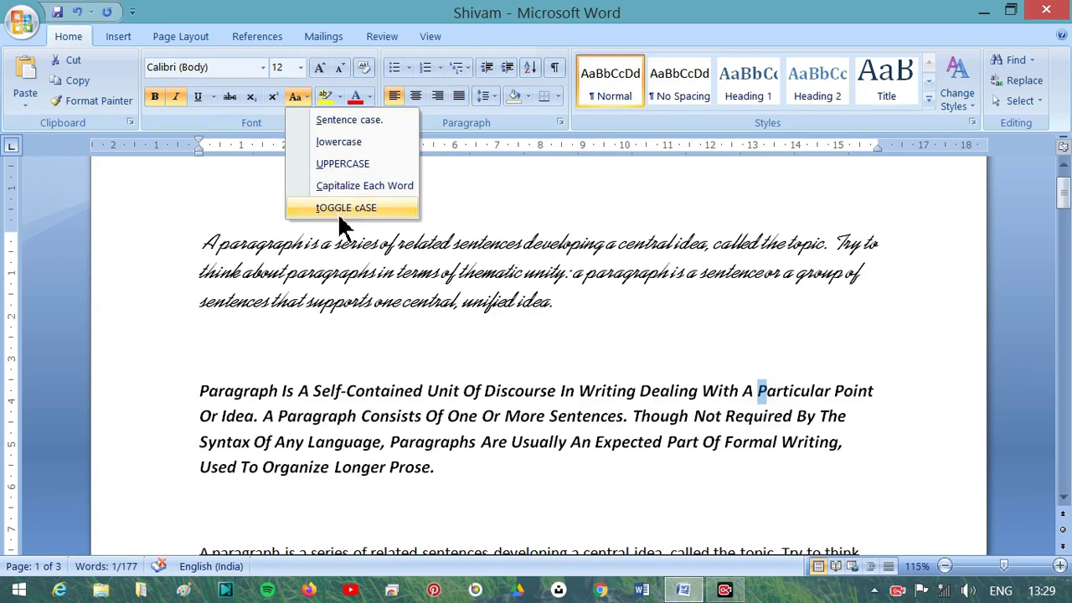
left_click(413, 353)
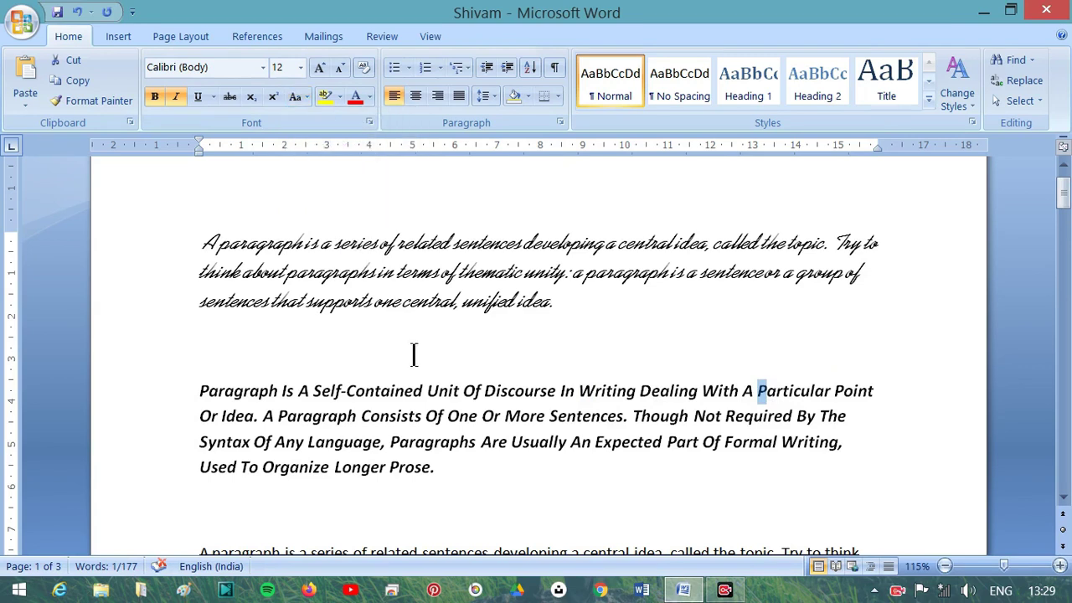
scroll(422, 385, "down", 1)
scroll(434, 415, "up", 1)
scroll(442, 423, "up", 1)
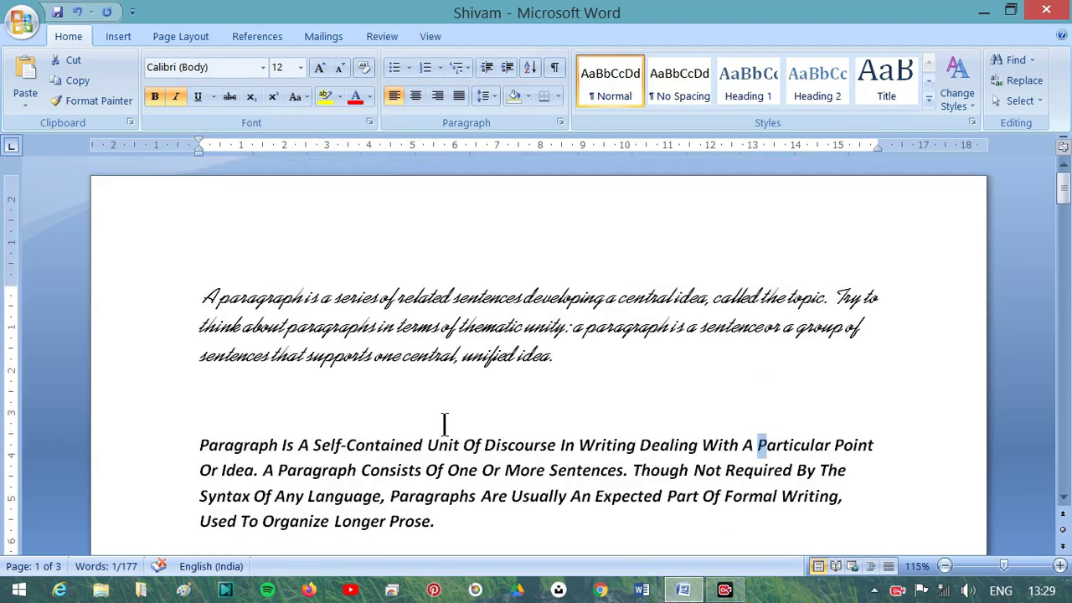
- Highlight the word Paragraph in yellow
left_click(339, 96)
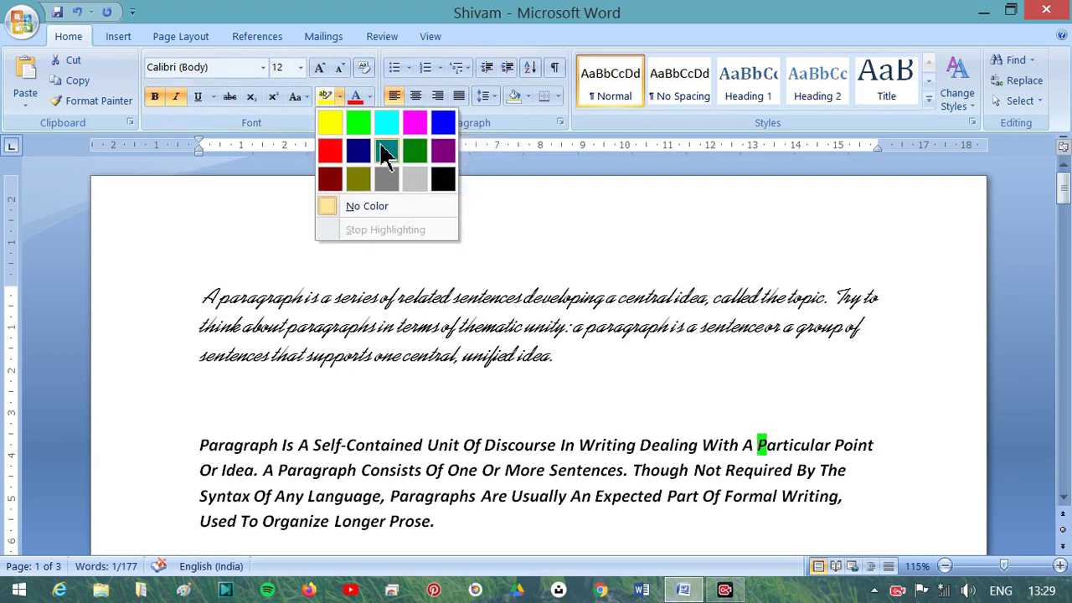
left_click(550, 411)
left_click_drag(278, 445, 199, 448)
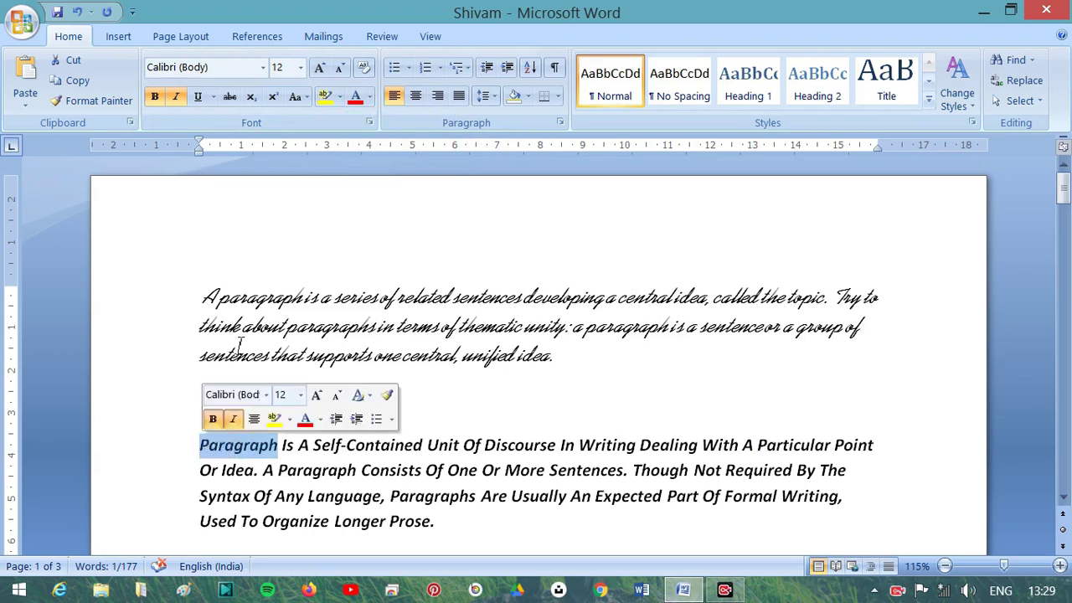
left_click(337, 96)
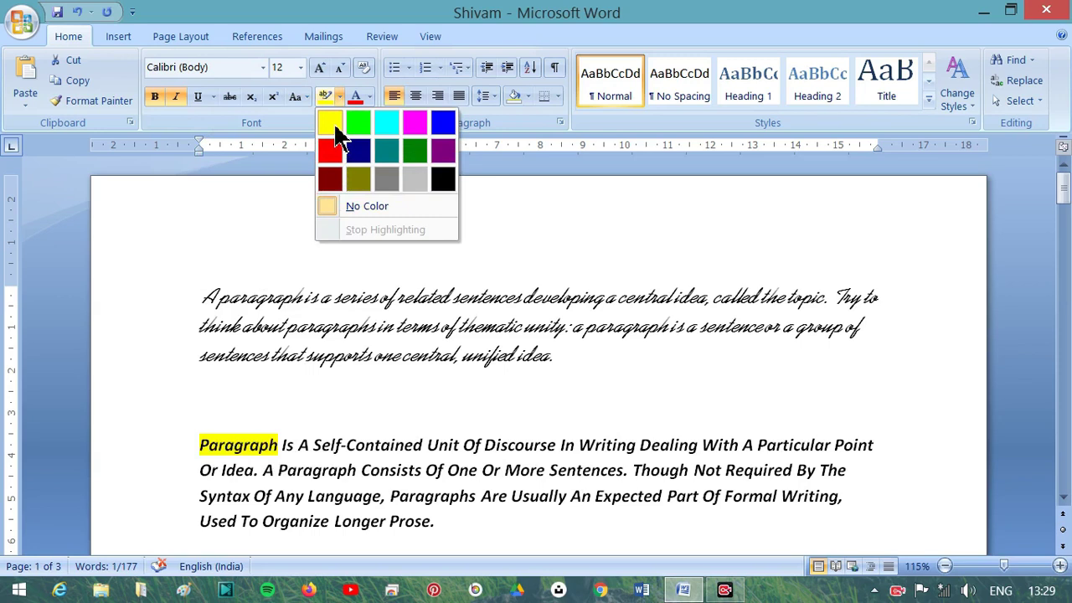
left_click(333, 126)
key("Left")
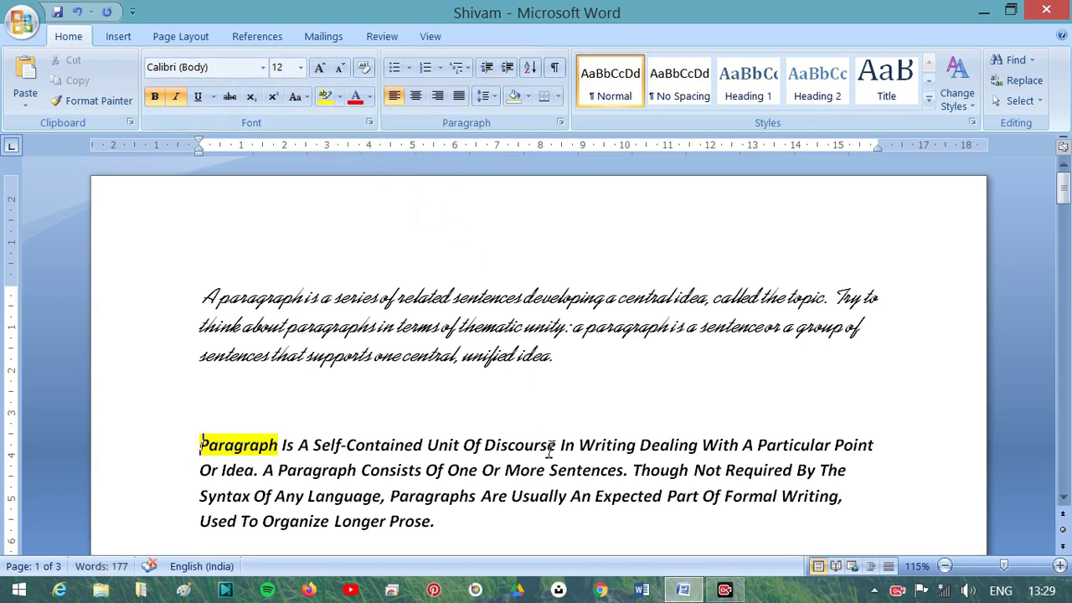
- Highlight Discourse and Particular Point in green
mouse_move(563, 447)
left_mouse_down()
mouse_move(495, 436)
mouse_move(484, 444)
left_mouse_up()
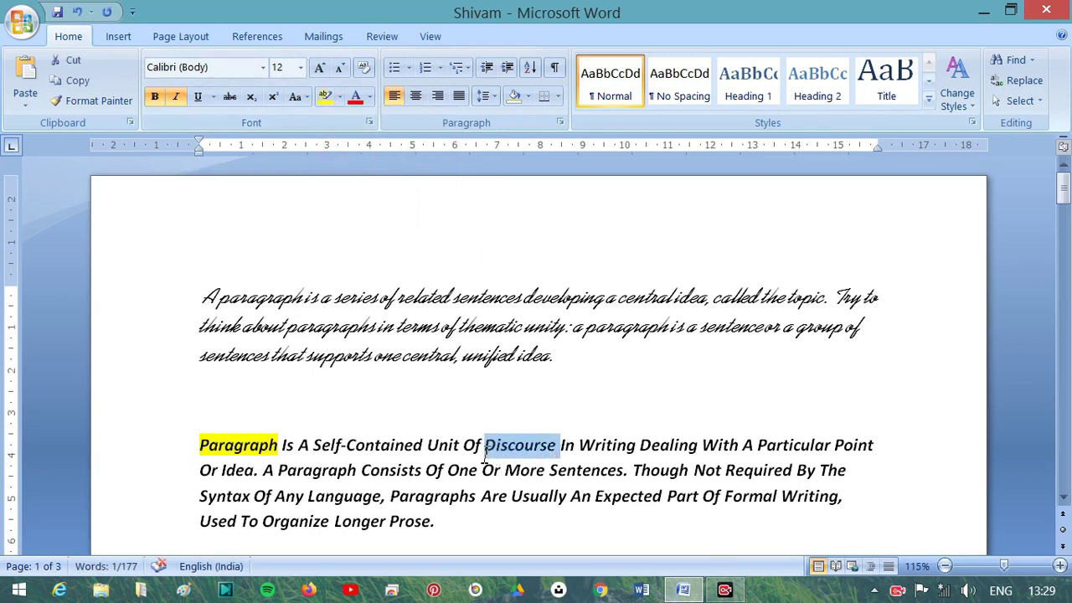
left_click(339, 96)
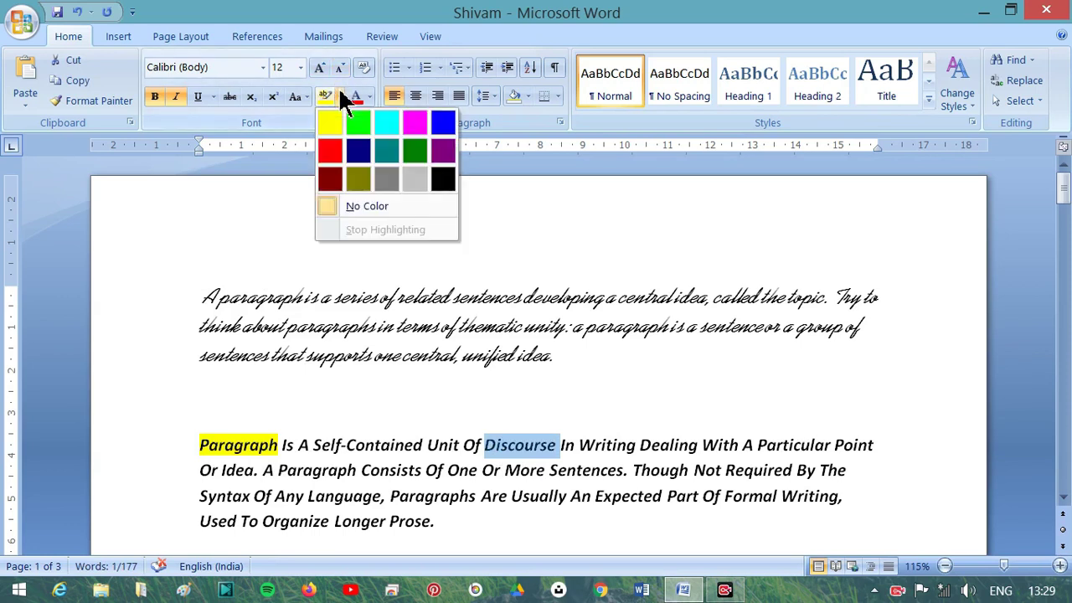
left_click(368, 122)
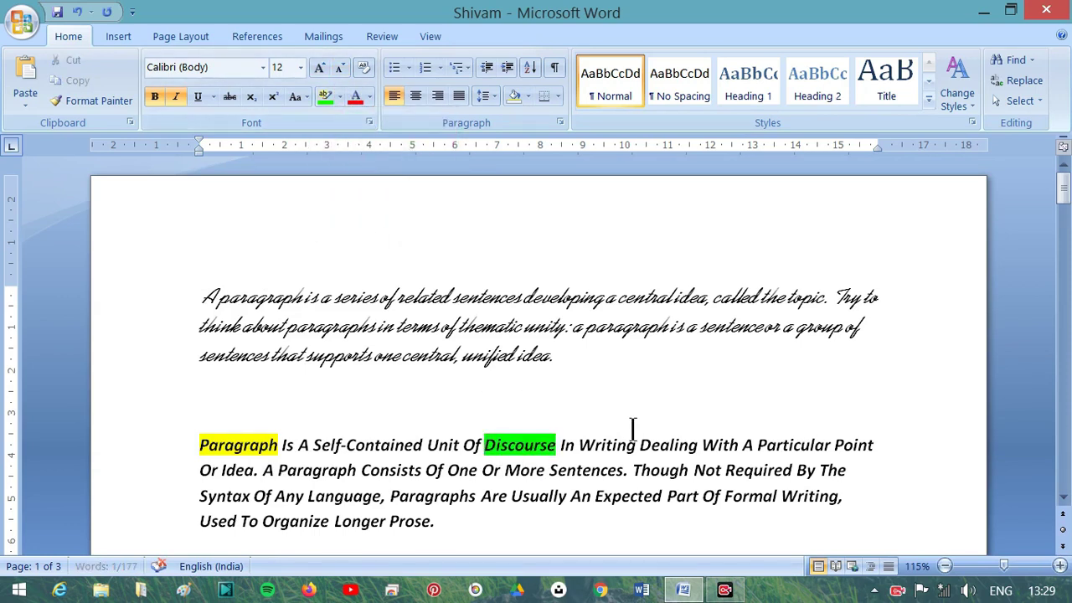
key("Left")
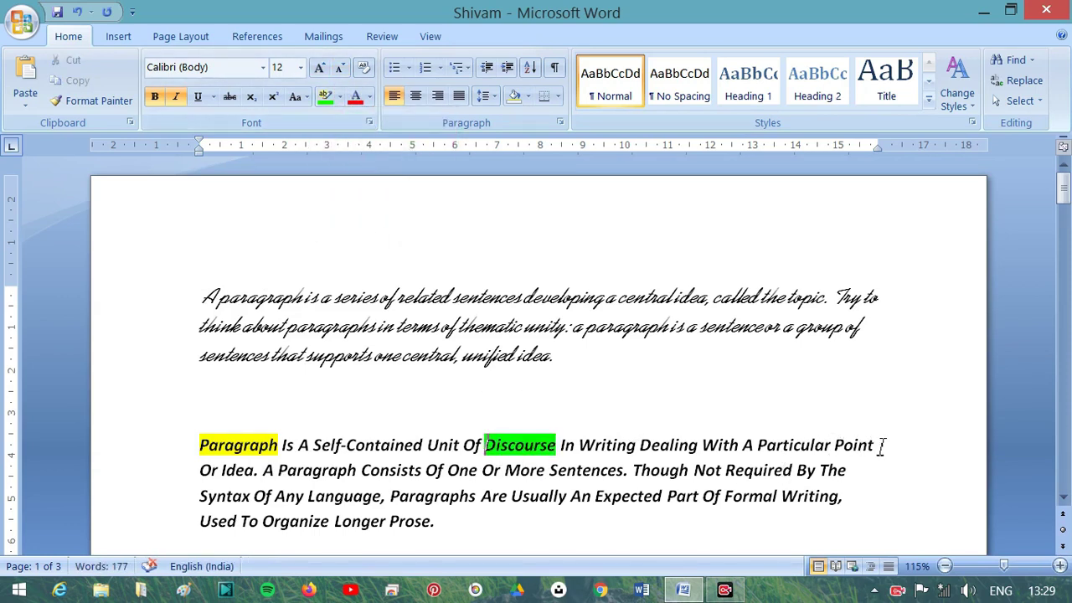
left_click_drag(880, 444, 758, 445)
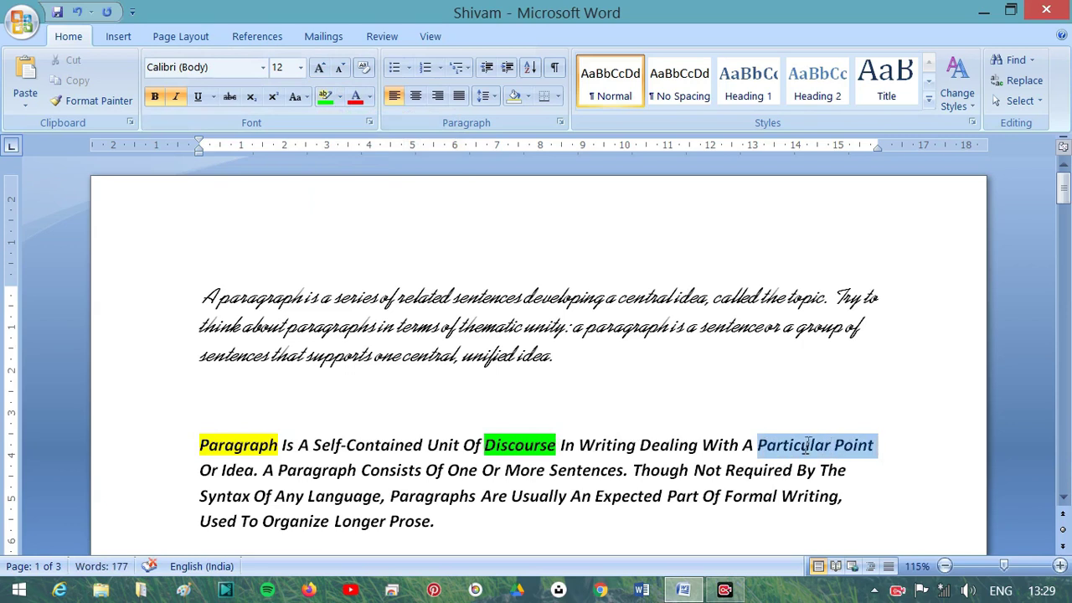
left_click(324, 96)
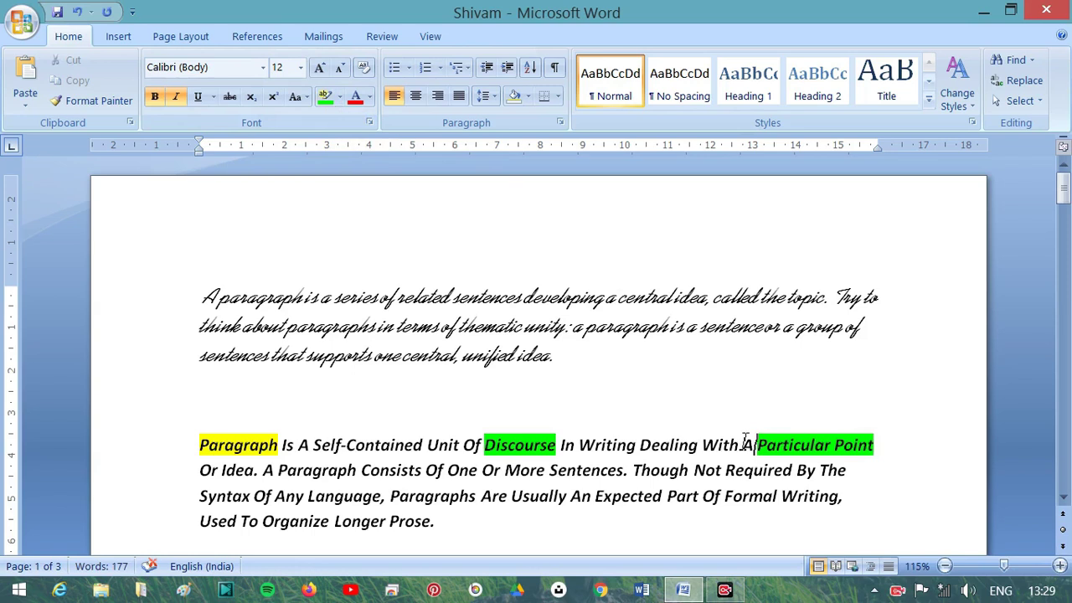
- Highlight the script paragraph's 'Try to … thematic unity' sentence in yellow
mouse_move(833, 297)
left_mouse_down()
mouse_move(551, 325)
mouse_move(571, 327)
left_mouse_up()
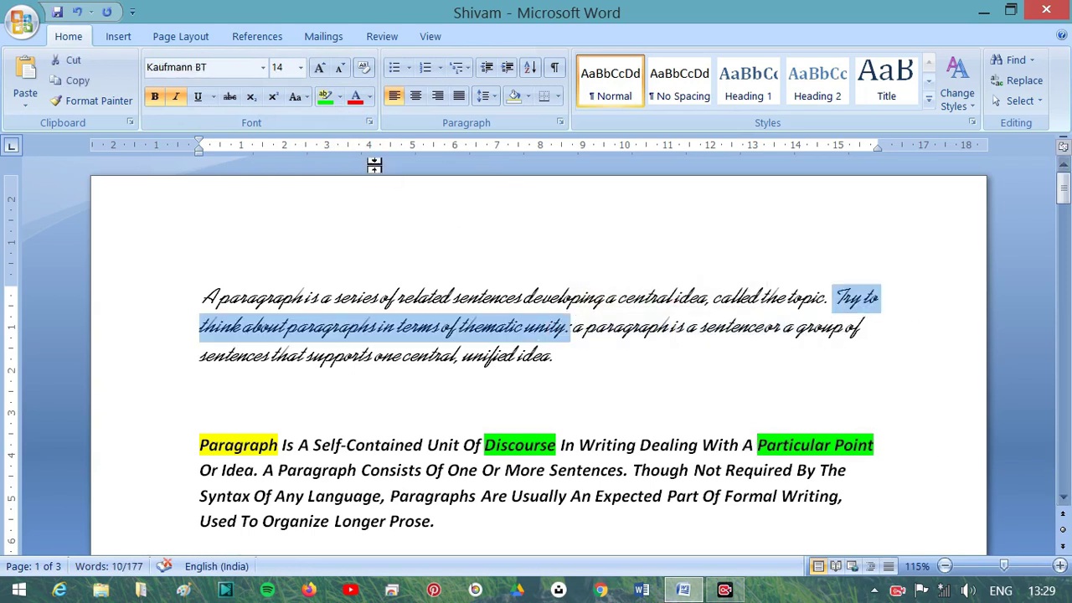
left_click(340, 97)
left_click(335, 117)
left_click(624, 364)
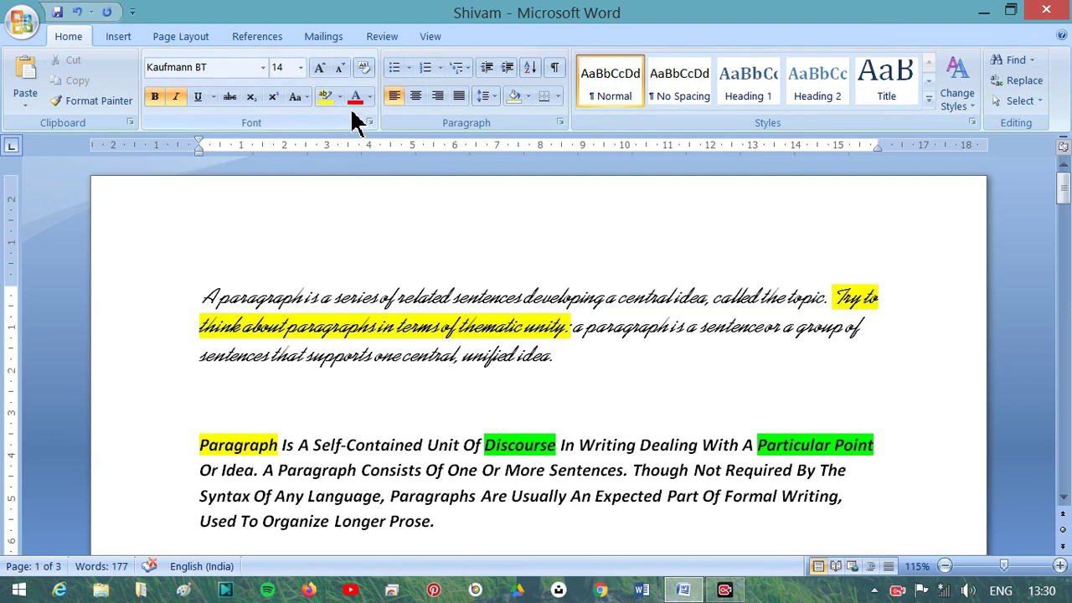
- Color the 'A paragraph' heading green, then red
scroll(381, 461, "down", 5)
scroll(376, 464, "down", 1)
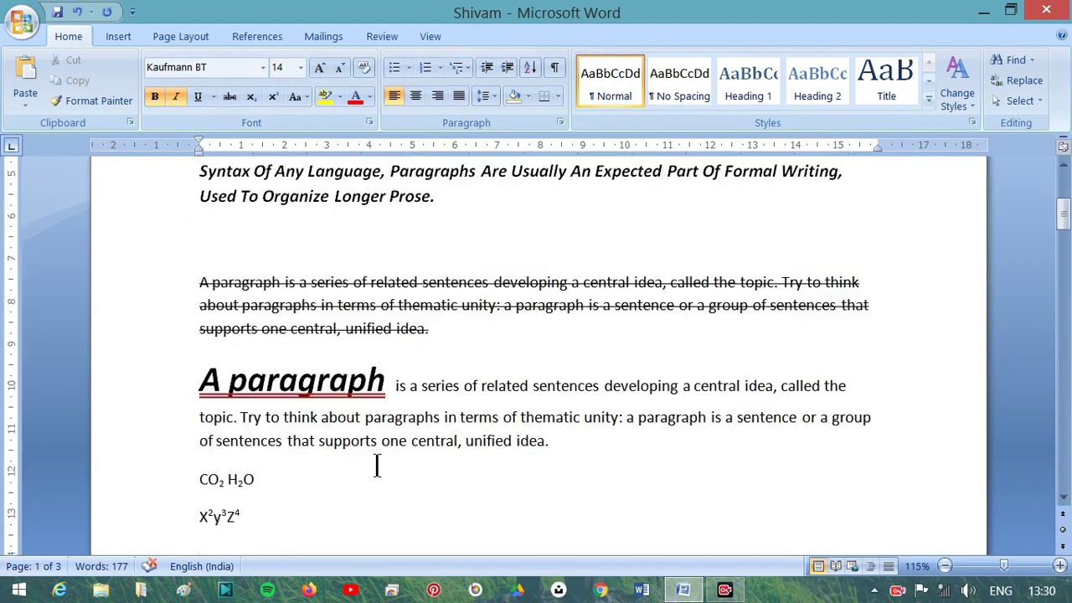
left_click_drag(391, 381, 202, 381)
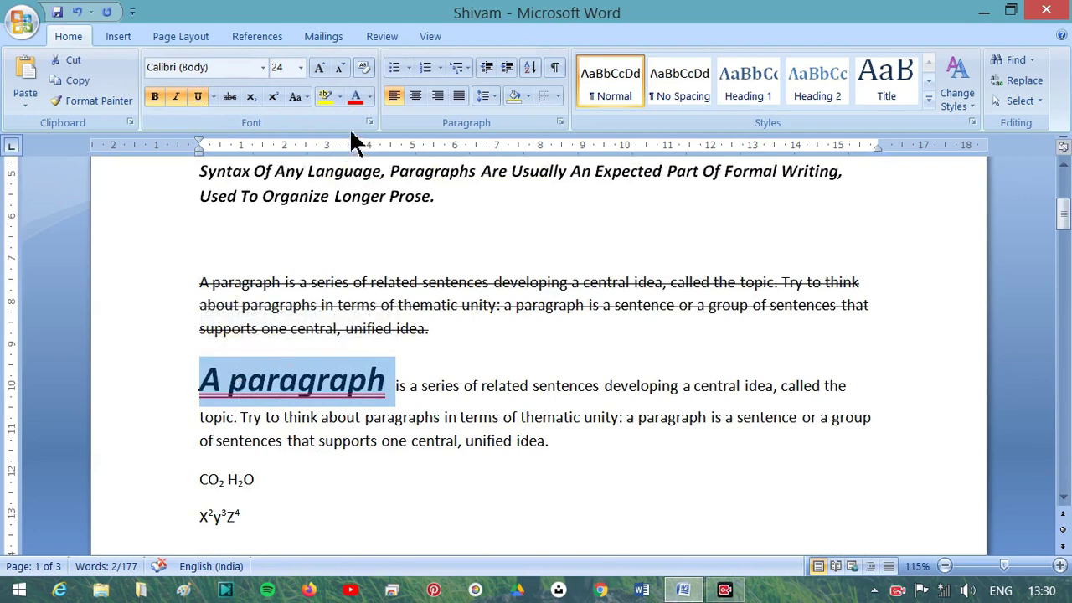
left_click(369, 97)
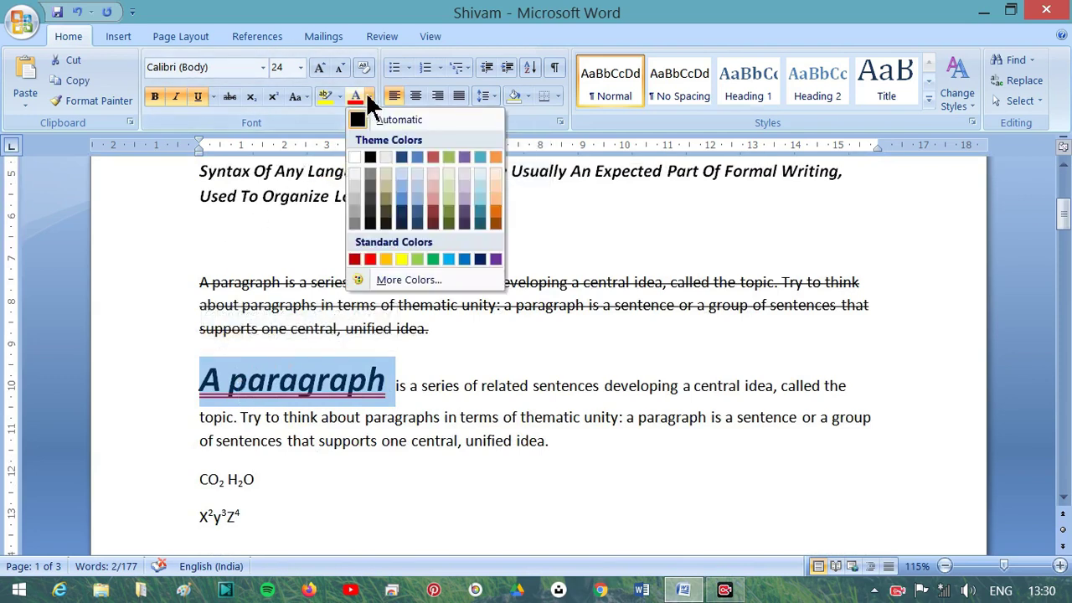
left_click(433, 260)
left_click(446, 417)
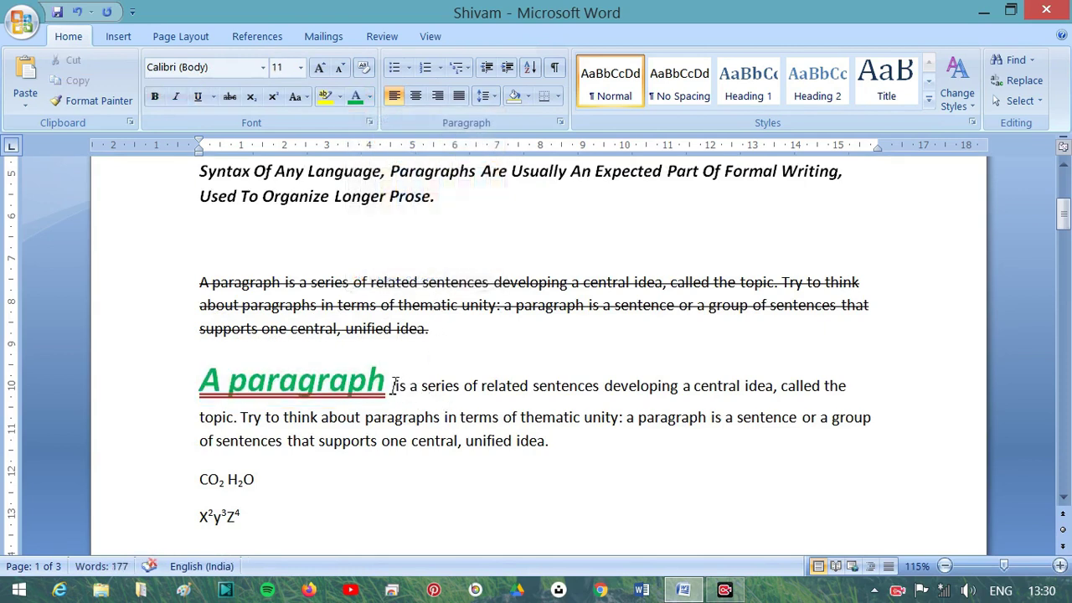
left_click_drag(395, 383, 189, 381)
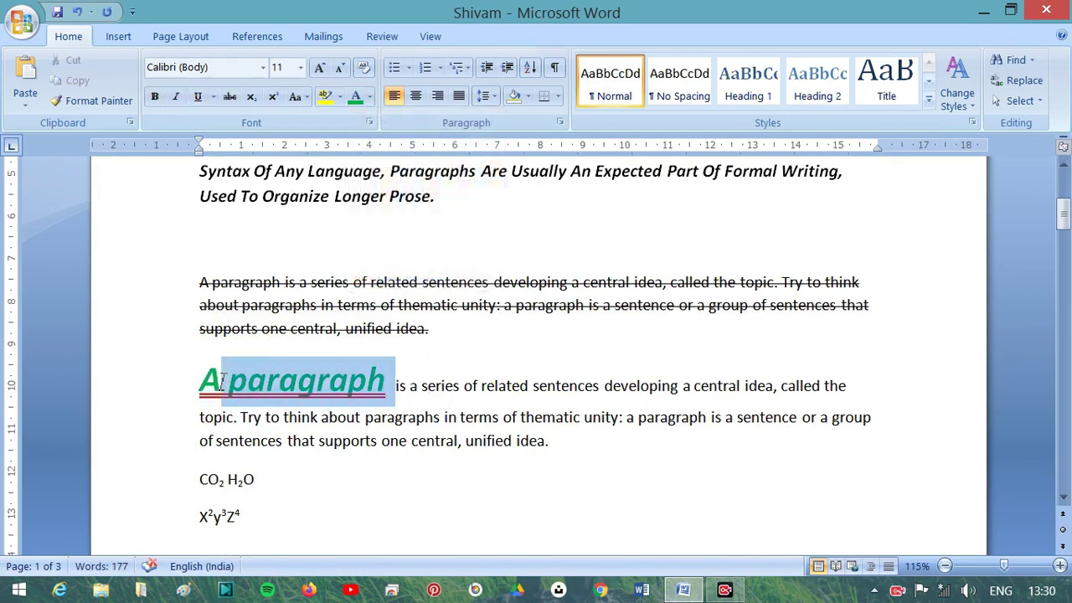
left_click(368, 97)
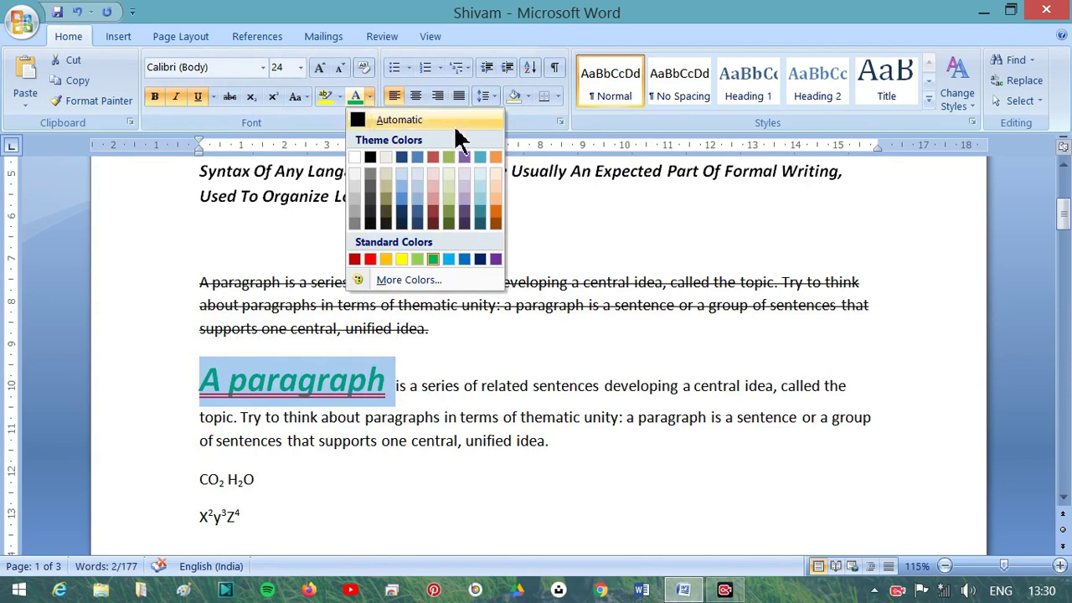
left_click(369, 259)
left_click(448, 390)
- Change the heading's font color to light blue
left_click_drag(395, 384, 199, 383)
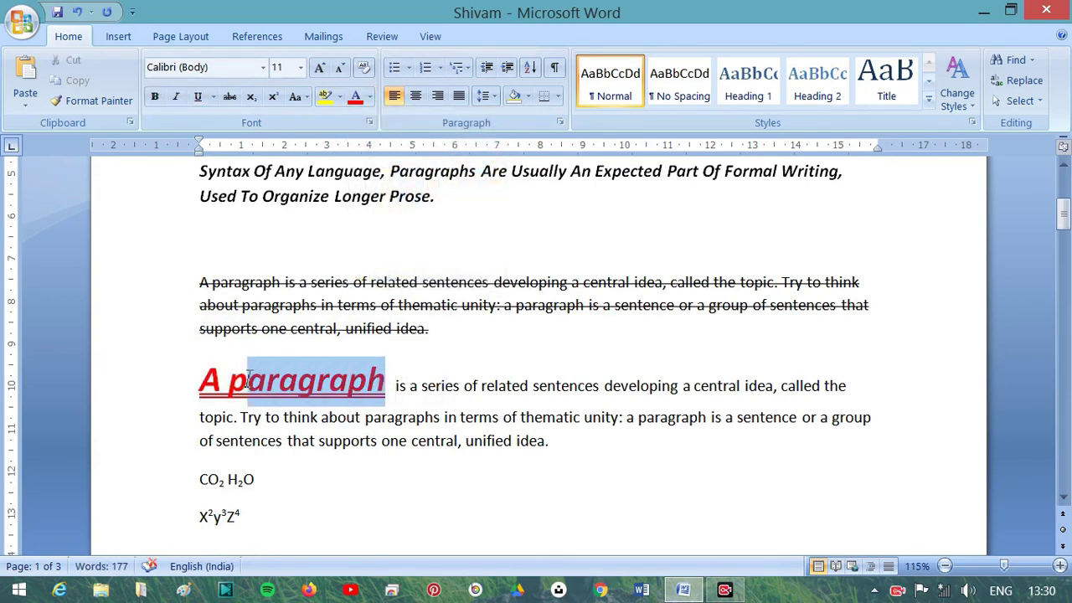
left_click(369, 97)
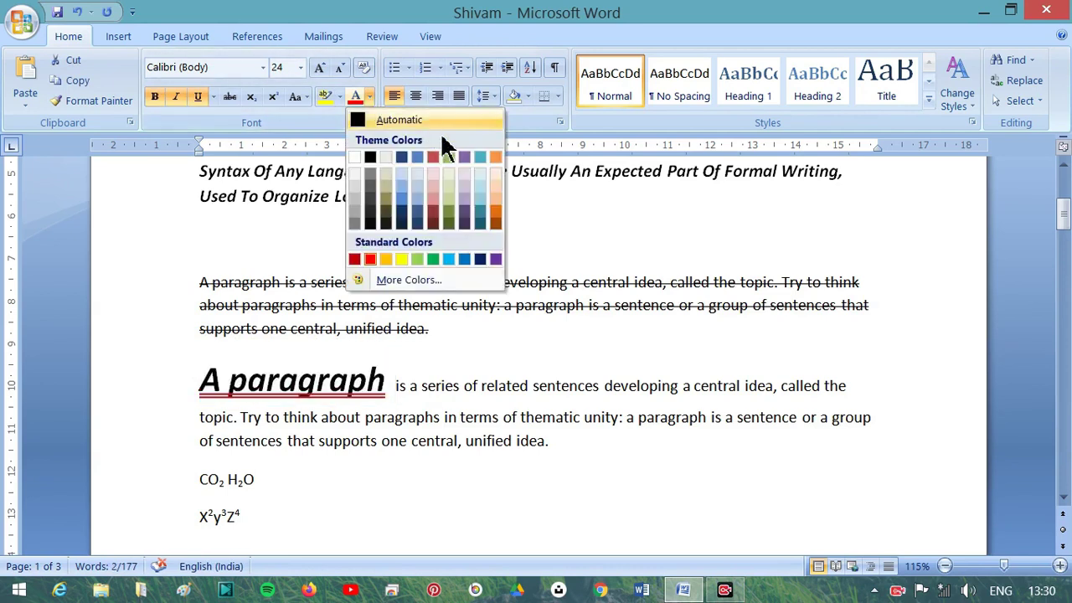
left_click(448, 259)
left_click(517, 304)
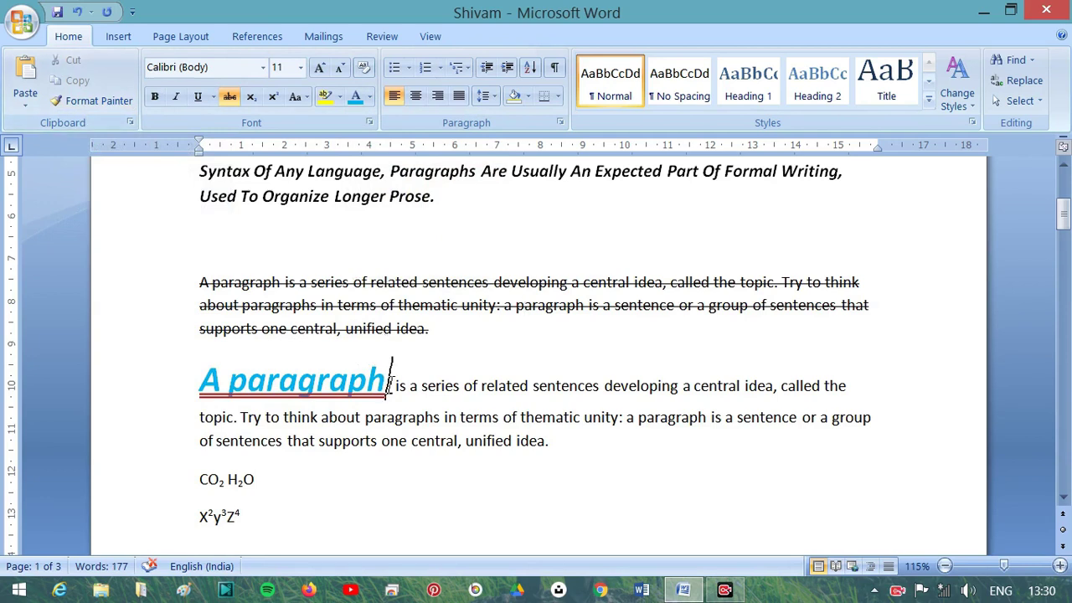
left_click_drag(390, 378, 203, 381)
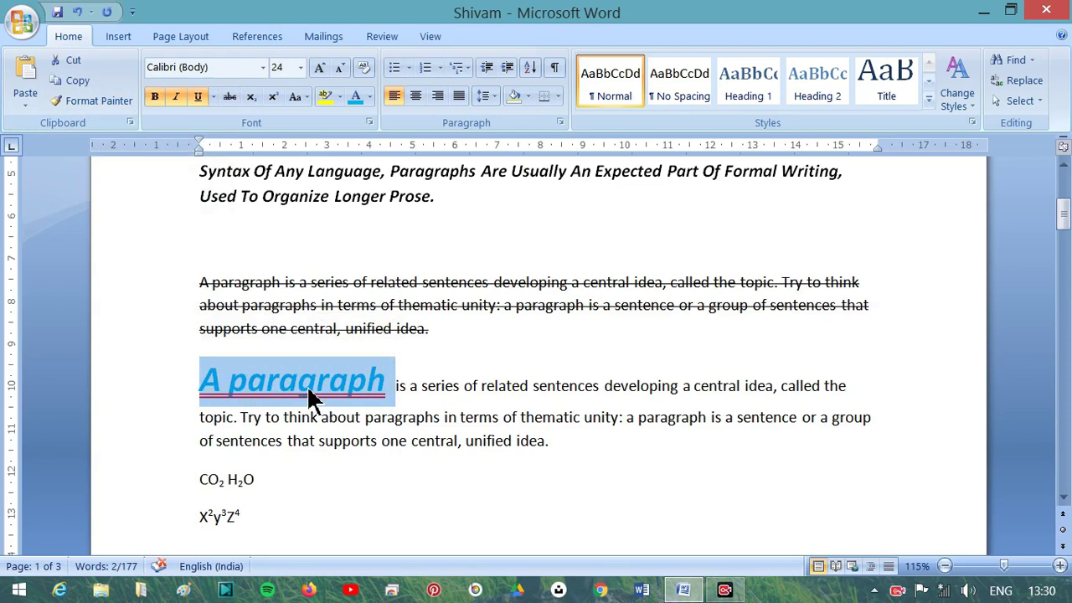
- Paint the light-blue 24 pt heading format onto 'A paragraph' in the struck-through paragraph
left_click(71, 106)
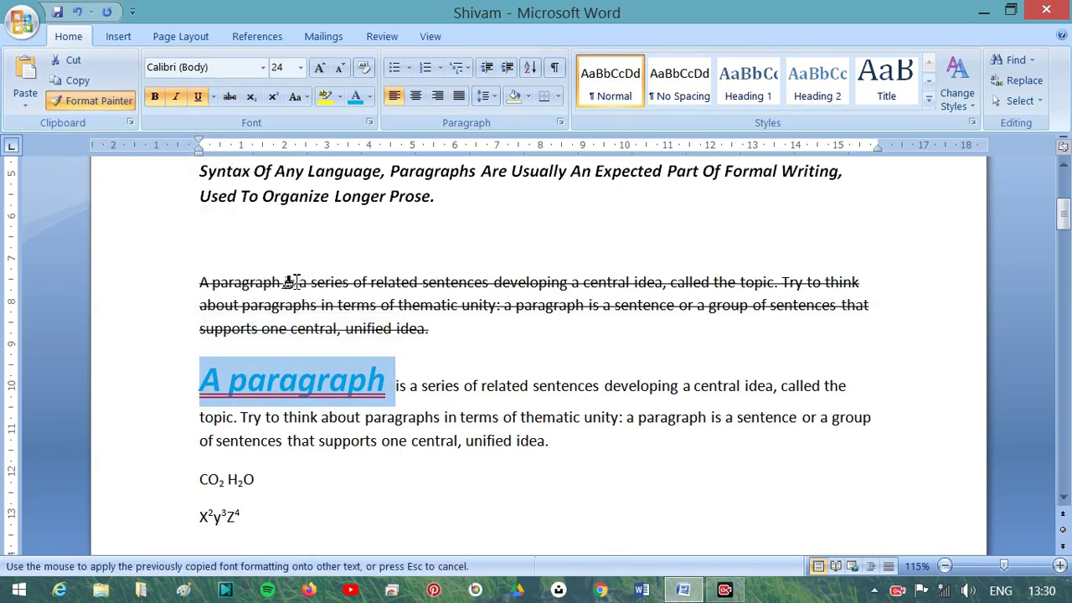
left_click_drag(285, 282, 201, 282)
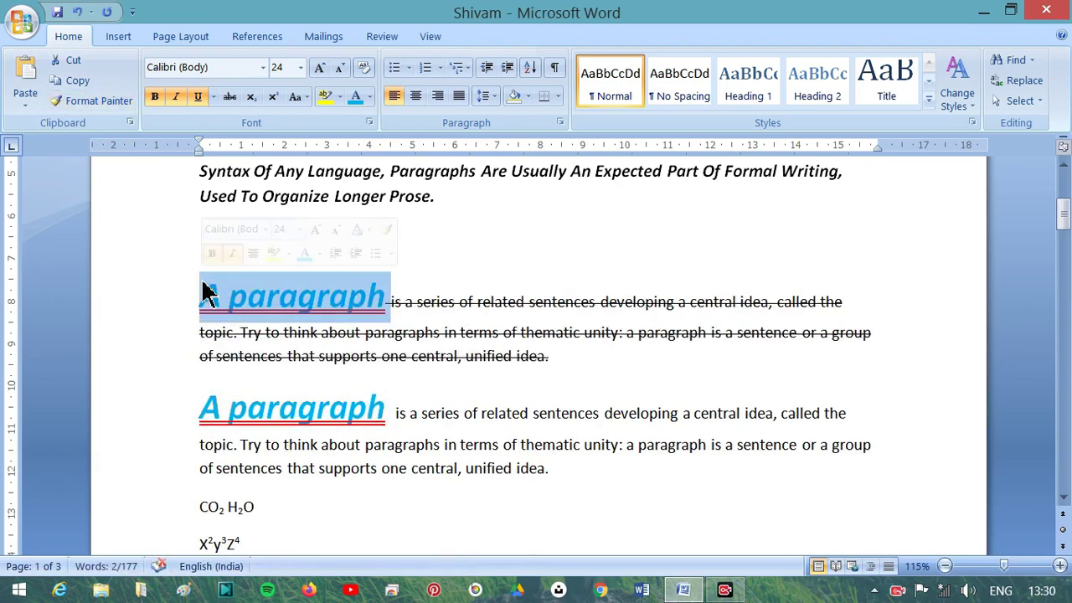
left_click(434, 372)
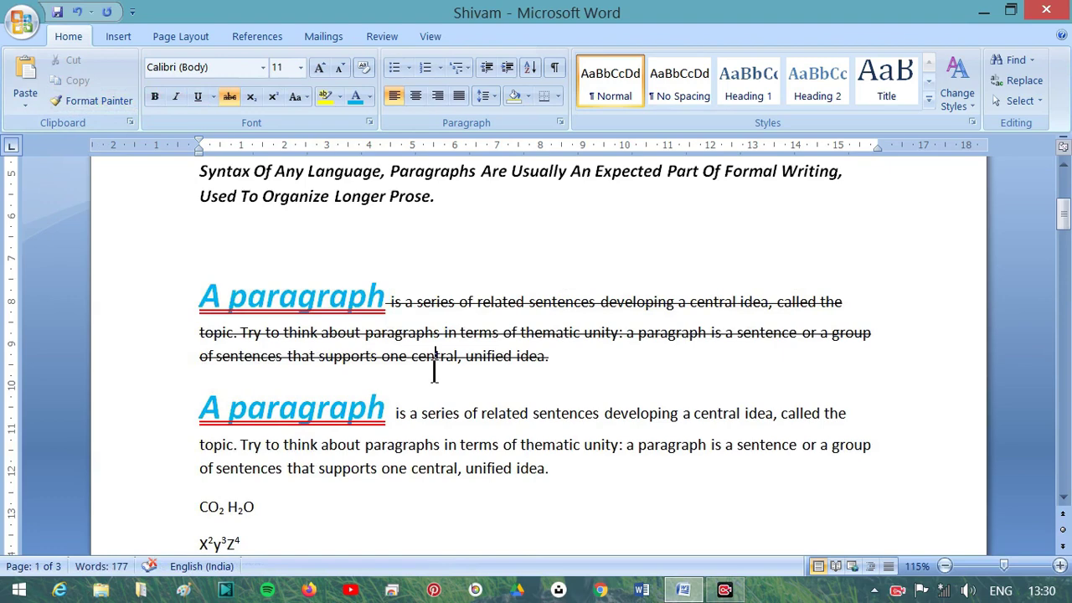
- Copy the yellow-highlighted word Paragraph's formatting with Format Painter
scroll(332, 336, "up", 4)
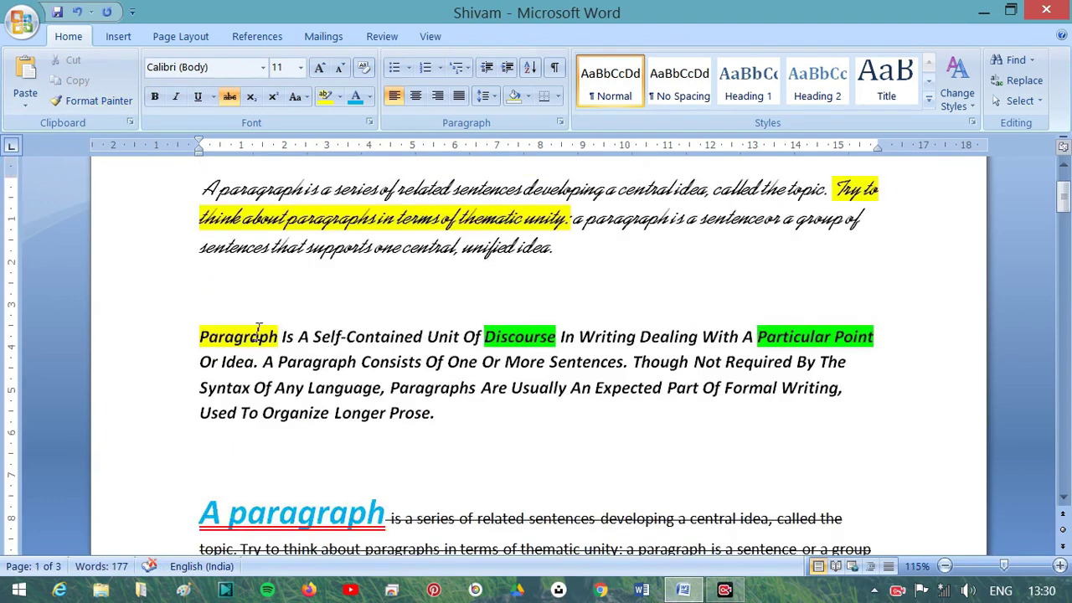
left_click(273, 333)
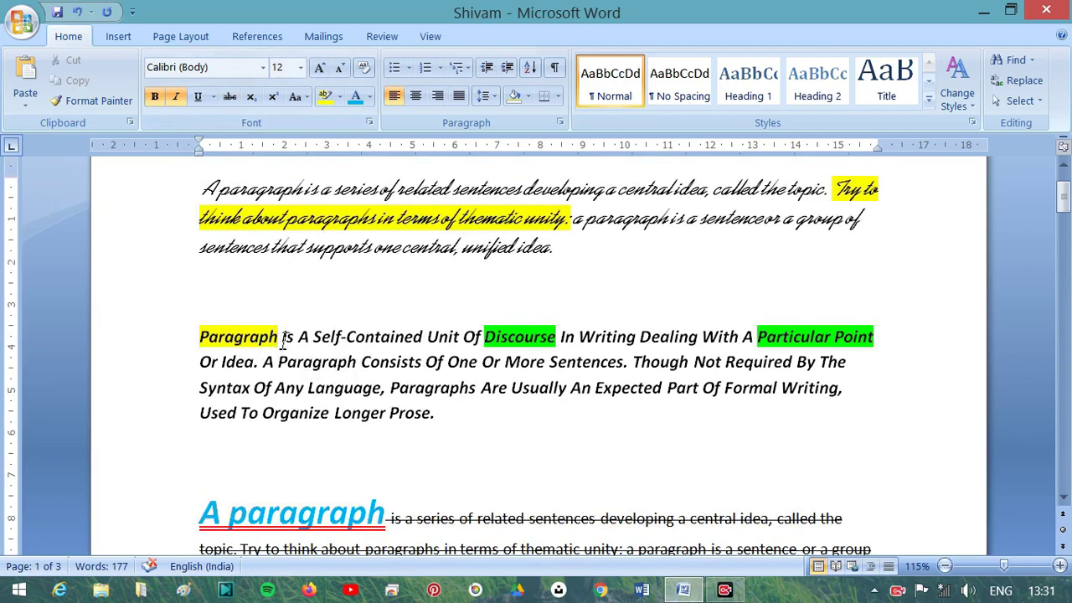
left_click_drag(283, 339, 201, 337)
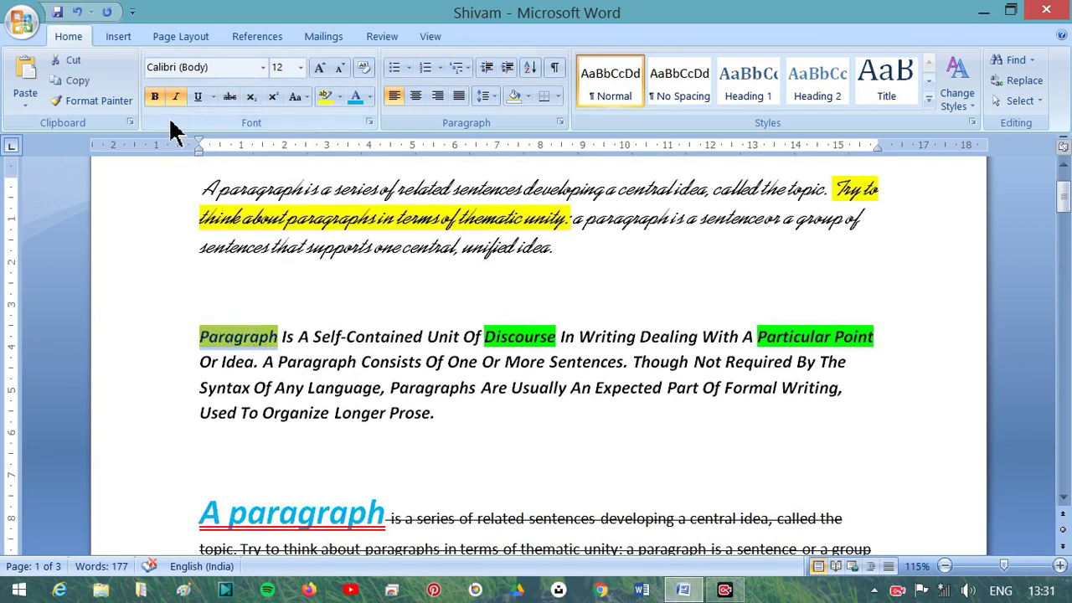
left_click(104, 104)
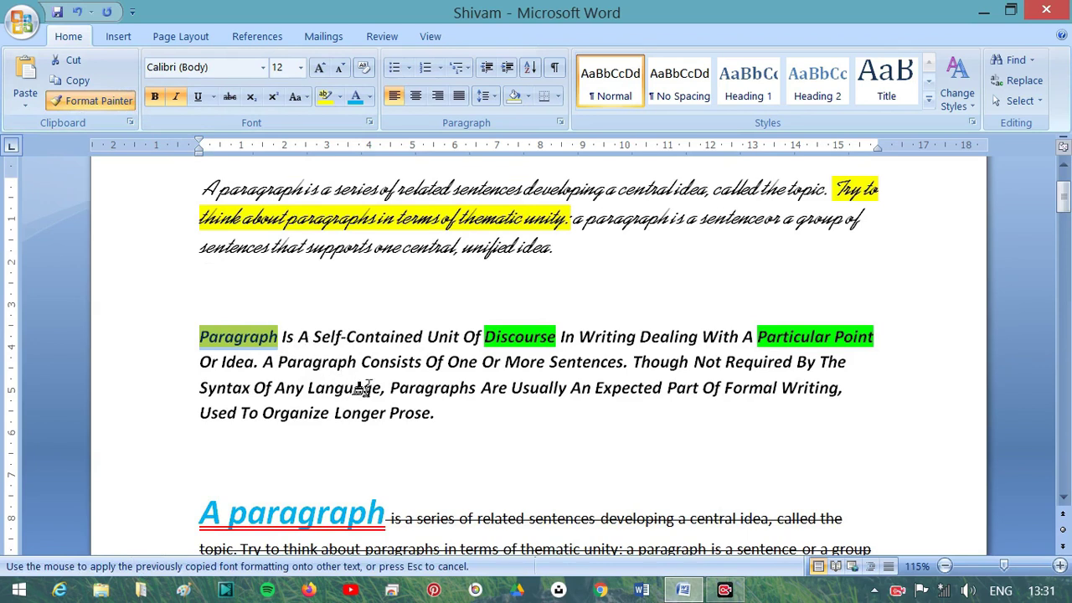
- Paint yellow highlighting onto 'A Paragraph', then give the first paragraph Discourse's bold italic green-highlighted formatting
left_click_drag(357, 369, 258, 369)
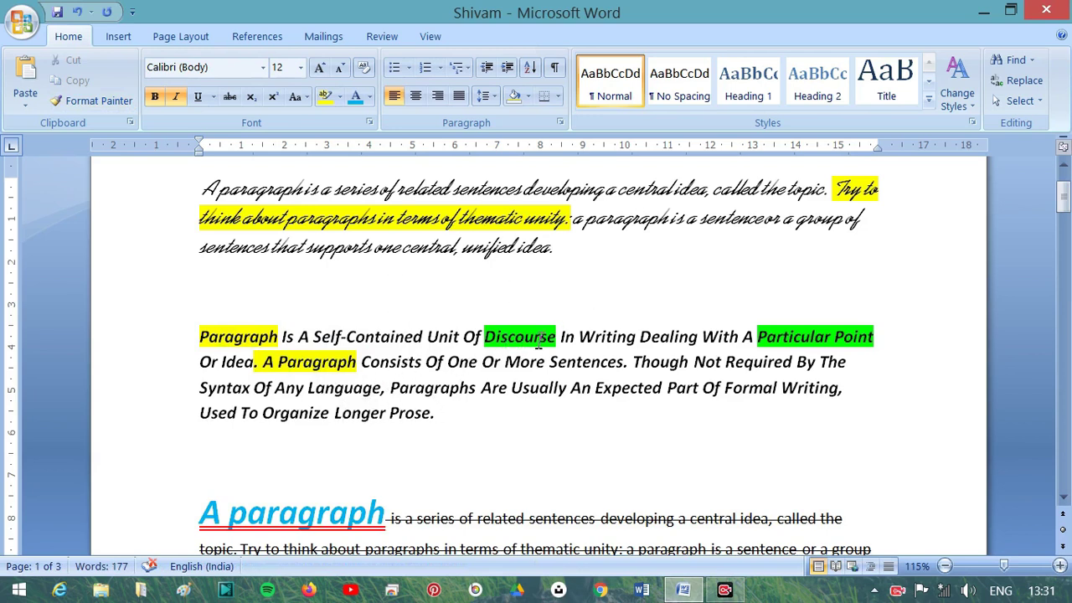
left_click_drag(559, 337, 486, 334)
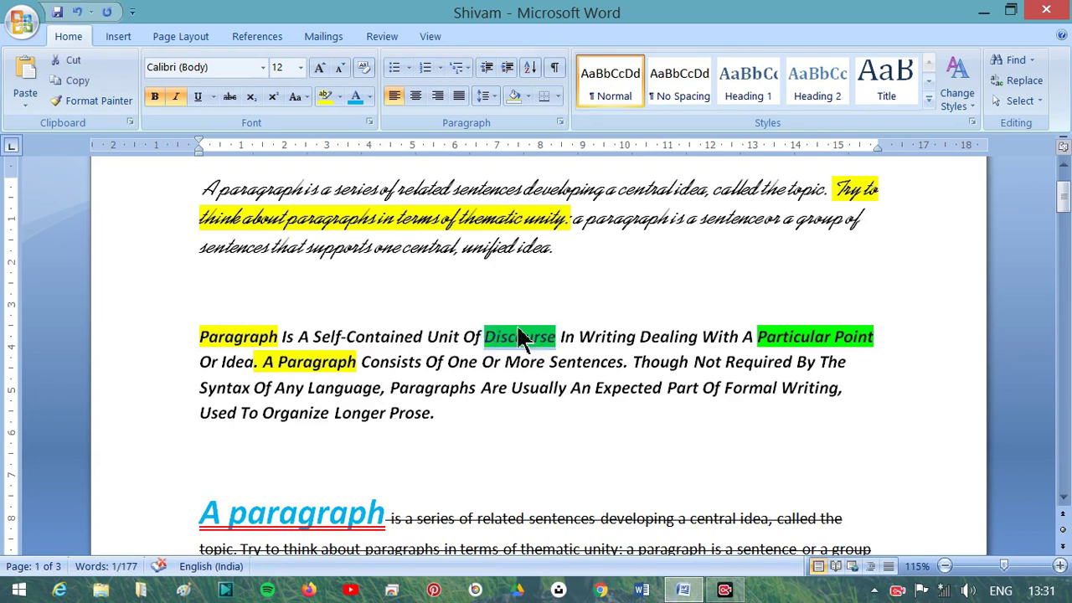
left_click(86, 105)
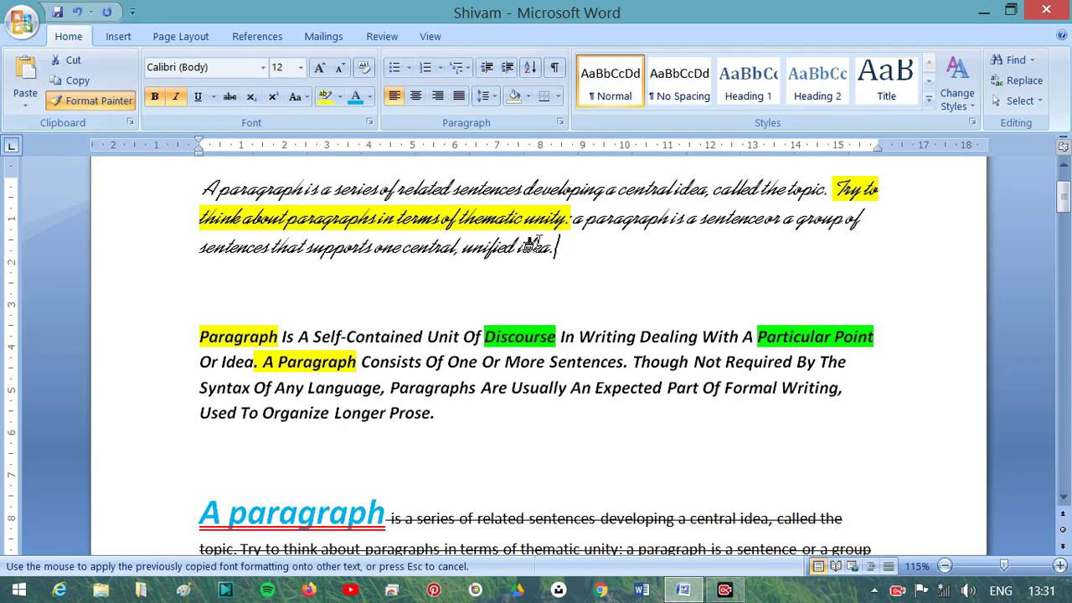
left_click_drag(563, 248, 208, 190)
left_click(390, 290)
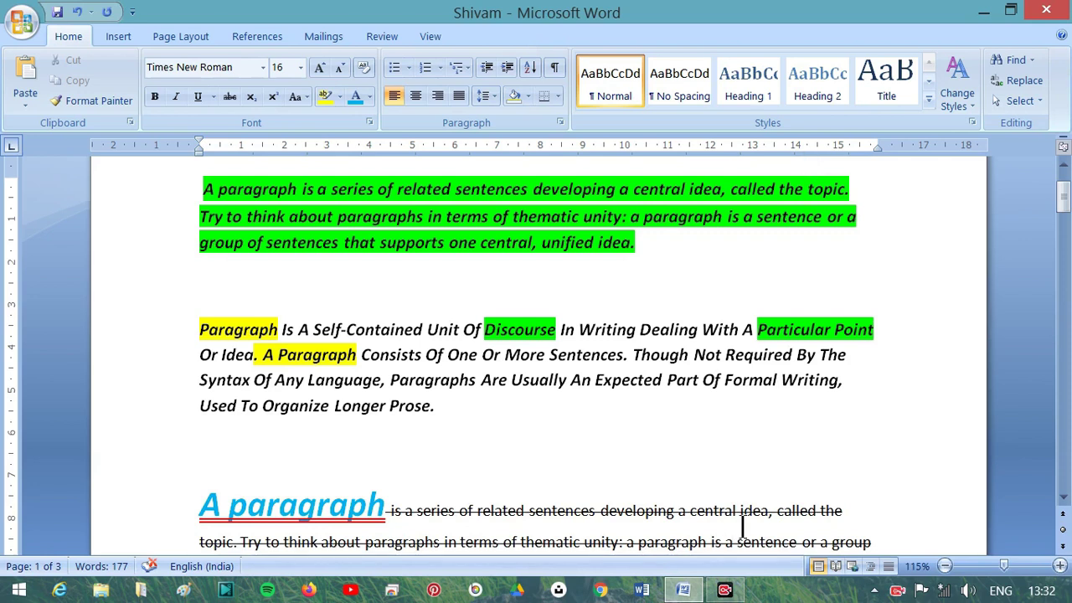
left_click(791, 577)
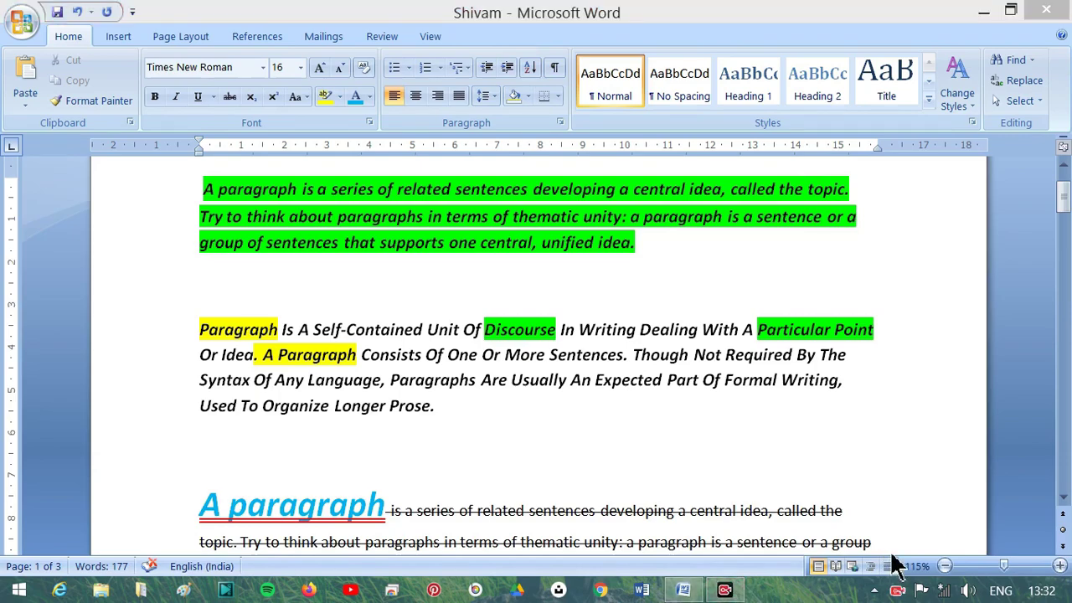